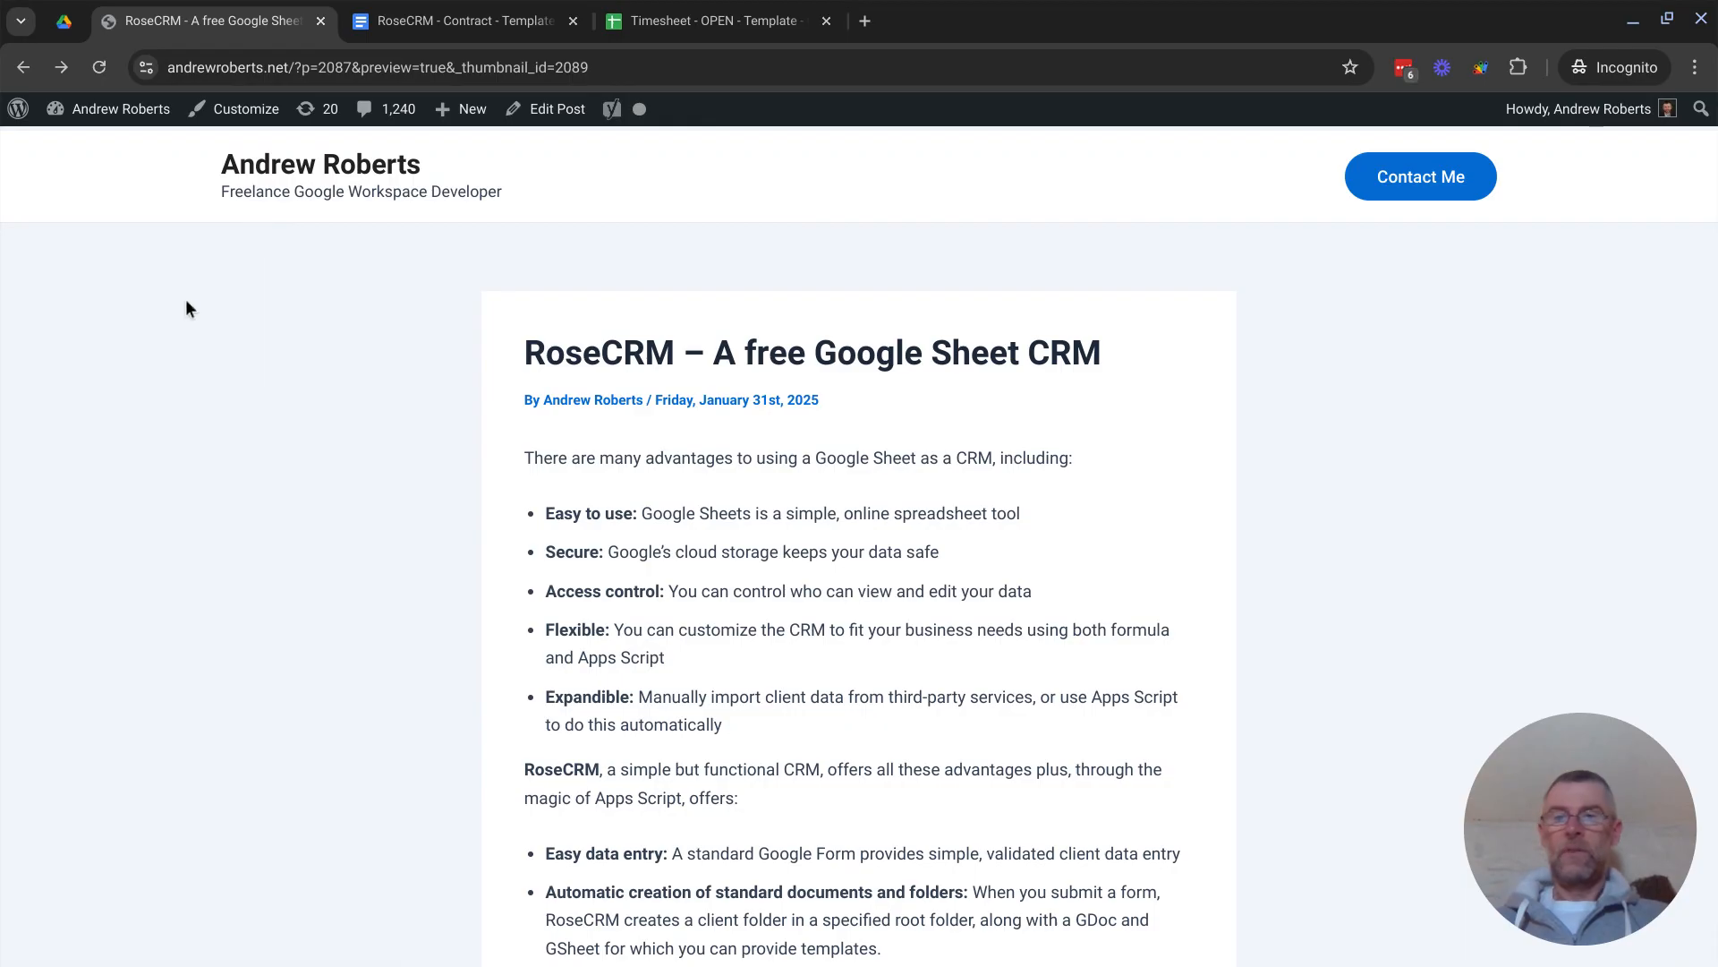
Open the first "Copy of RoseCRM - Template" spreadsheet from My Drive in Google Drive
scroll(262, 494, "down", 6)
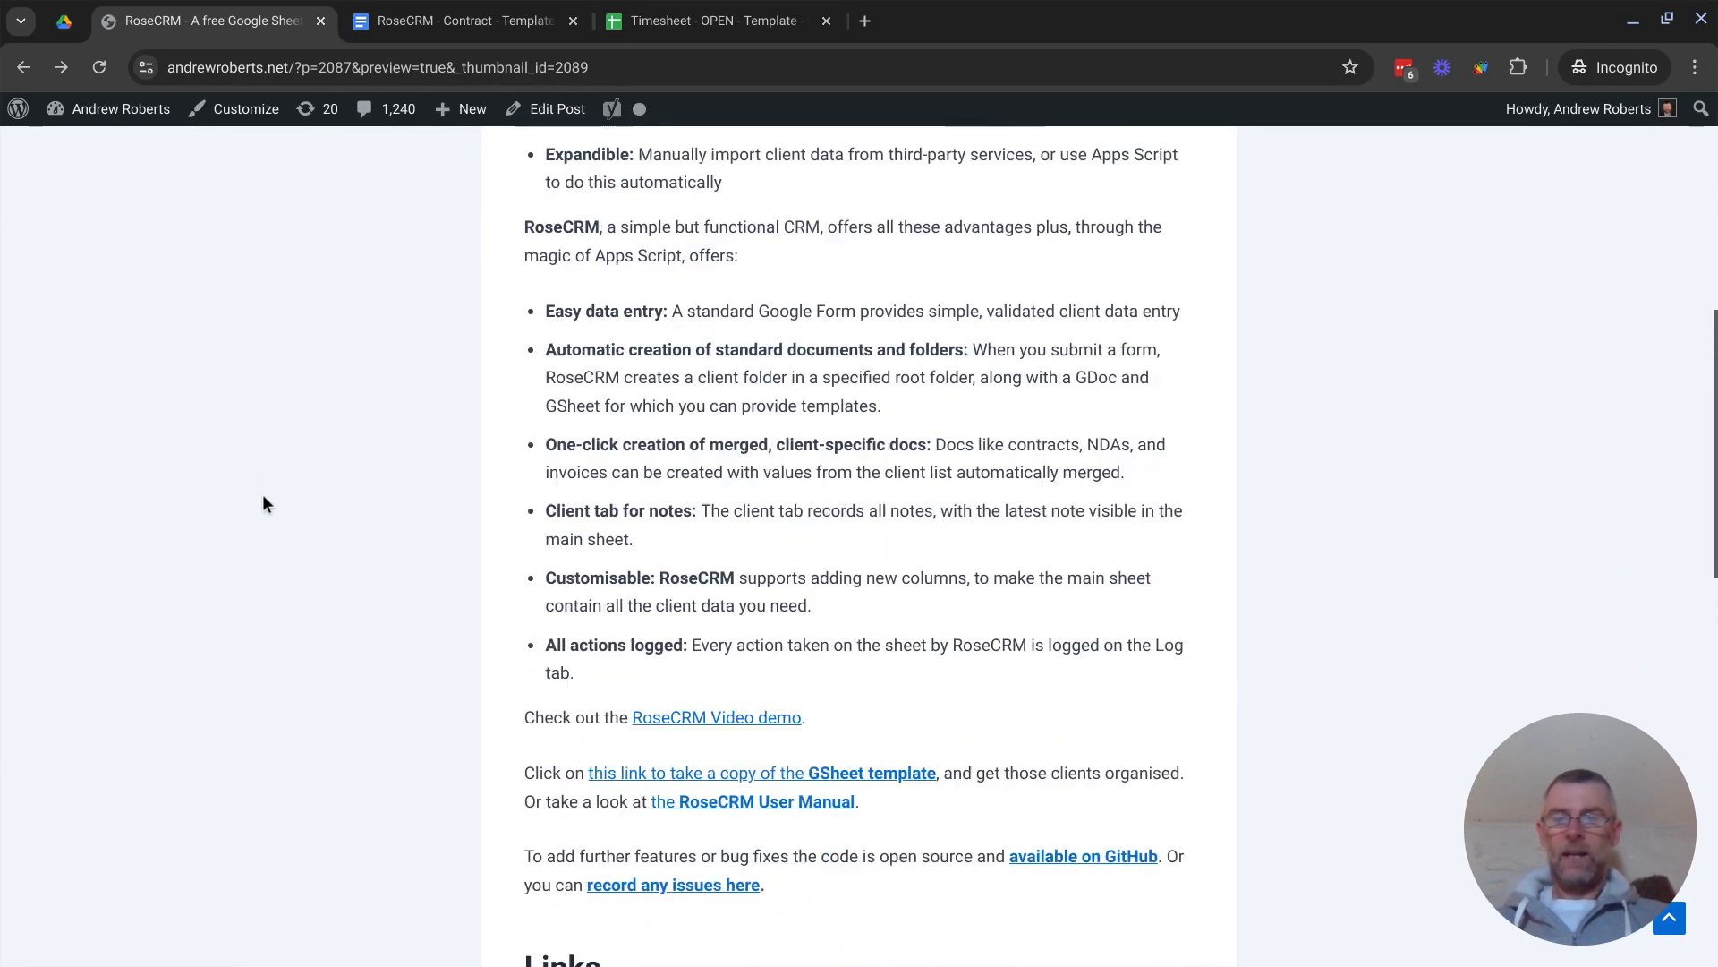
left_click(67, 27)
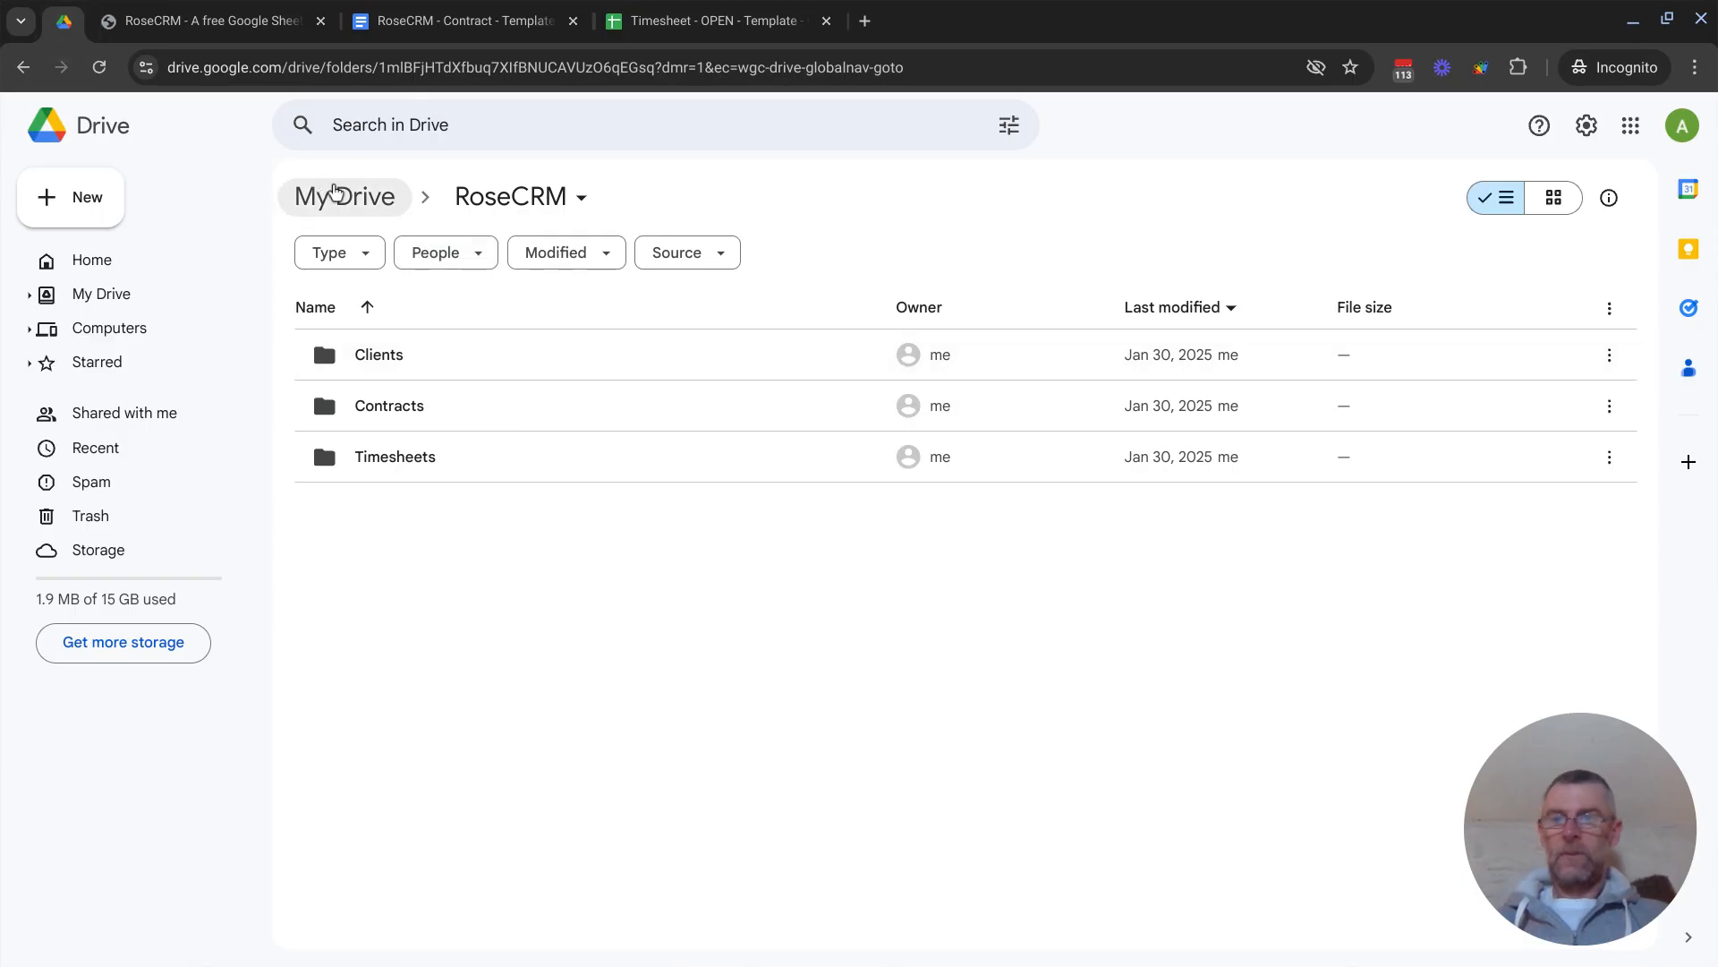
left_click(333, 190)
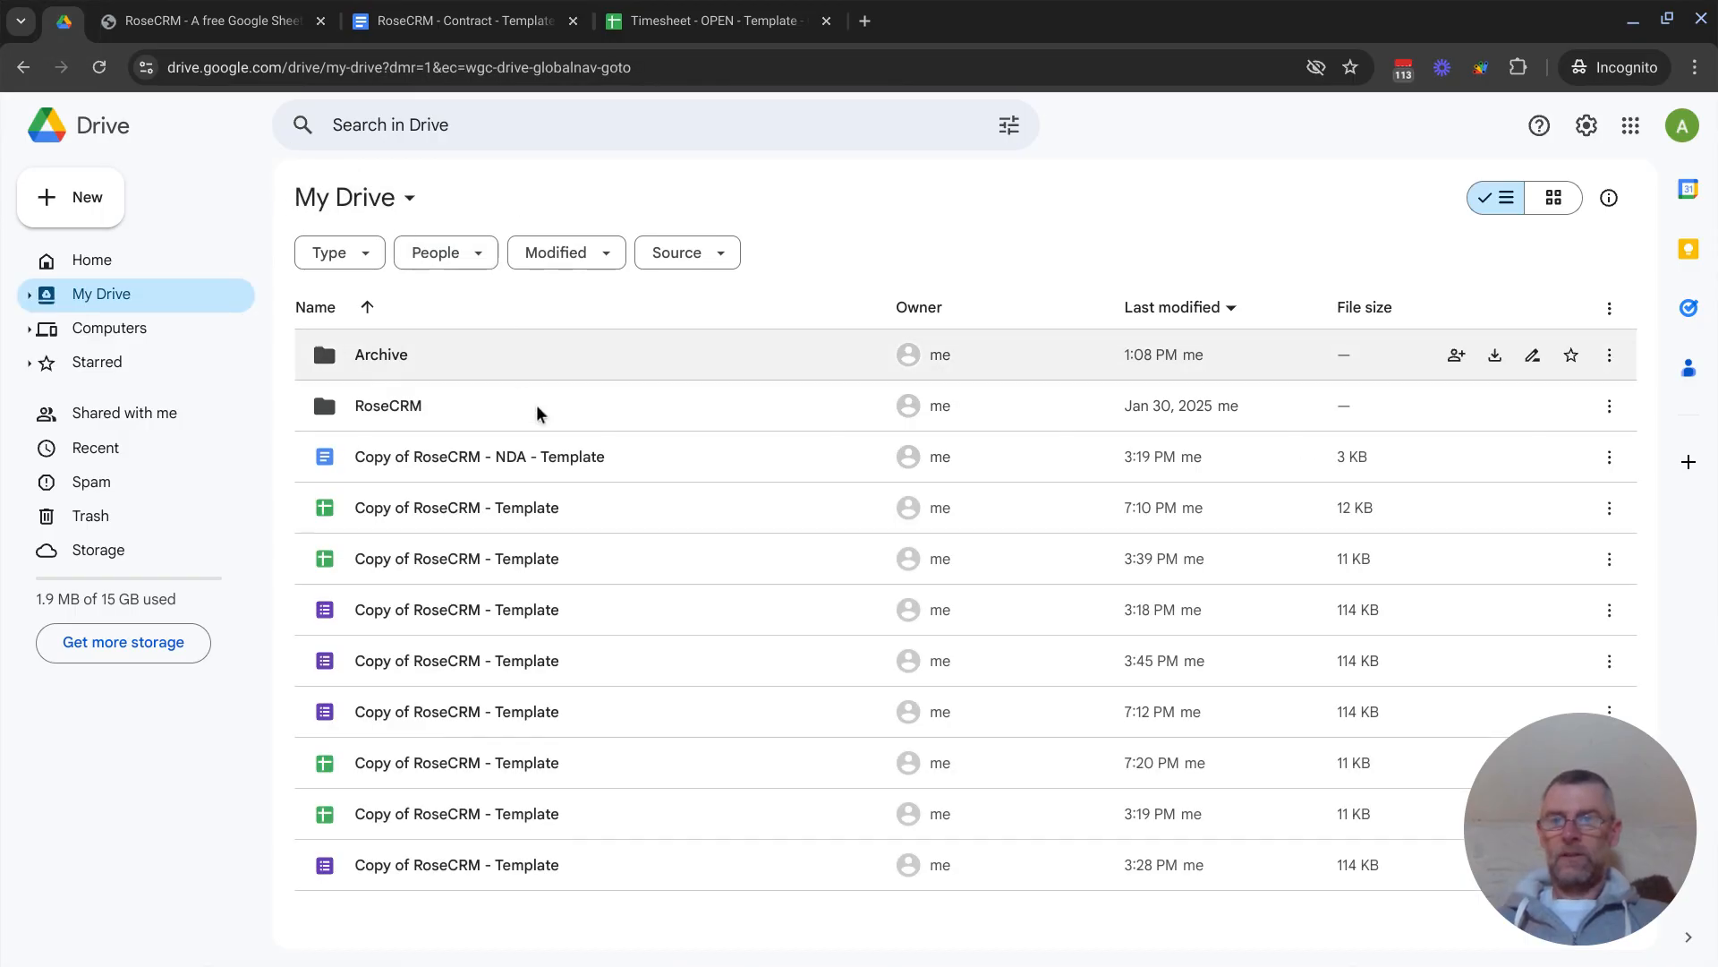
left_click(526, 518)
double_click(525, 516)
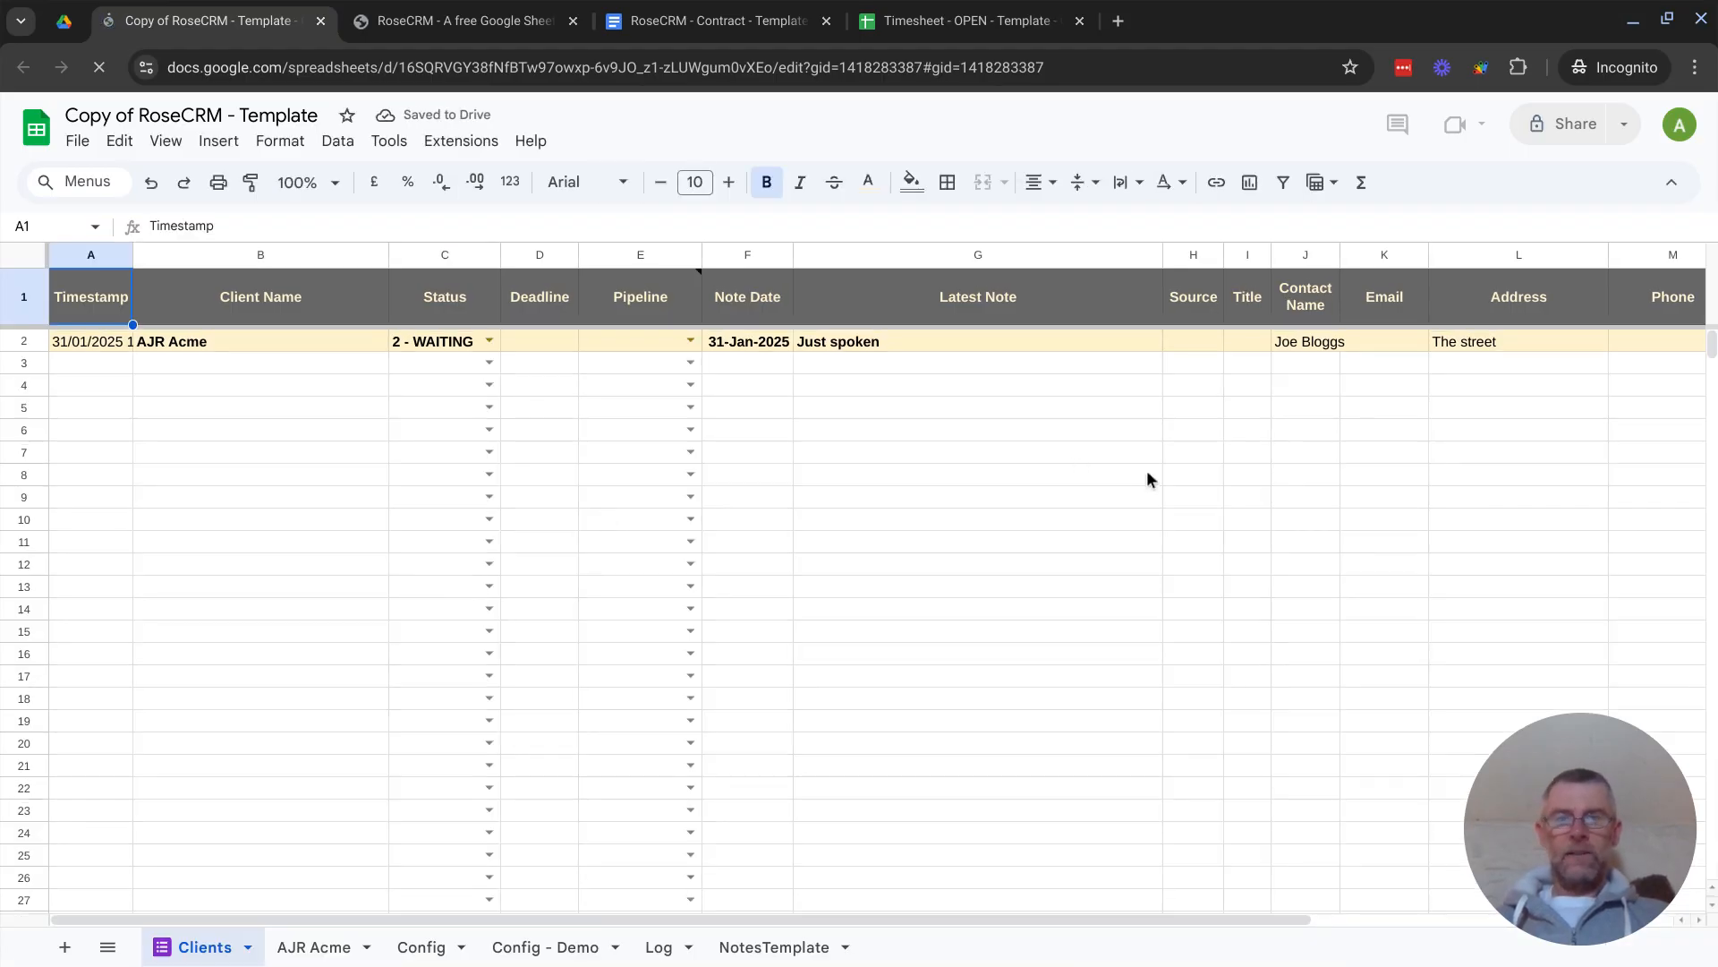
Open the live form linked to the Clients sheet and look over its questions
scroll(1148, 474, "right", 3)
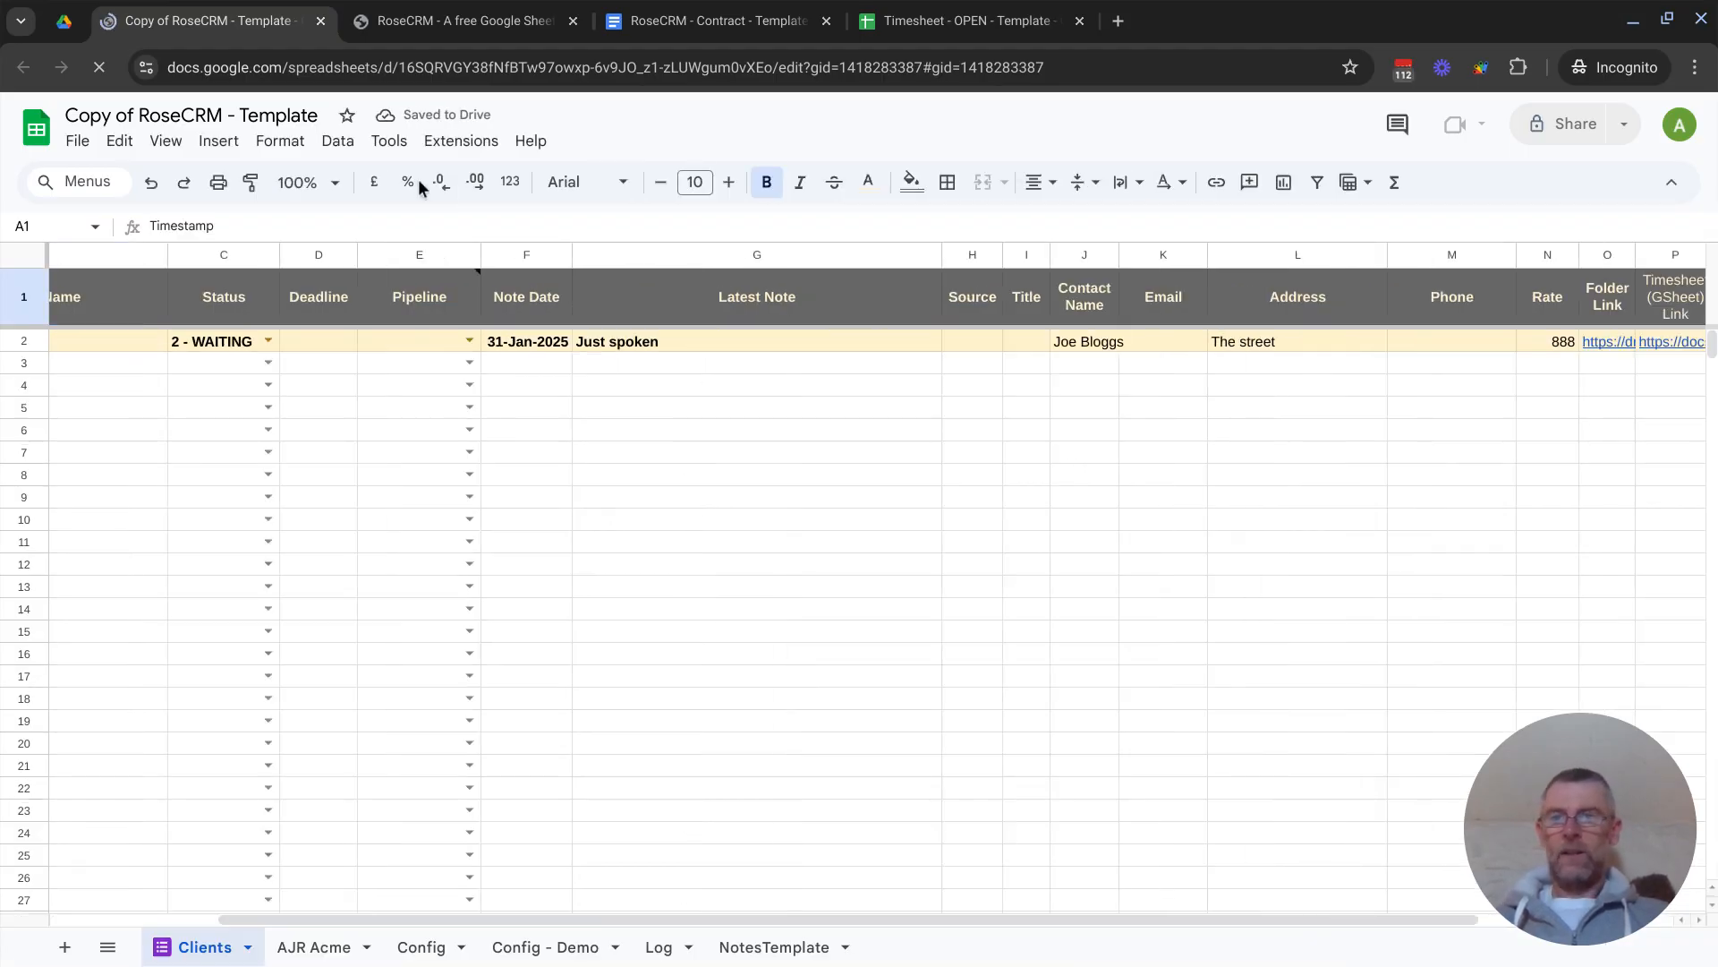
left_click(390, 142)
mouse_move(449, 211)
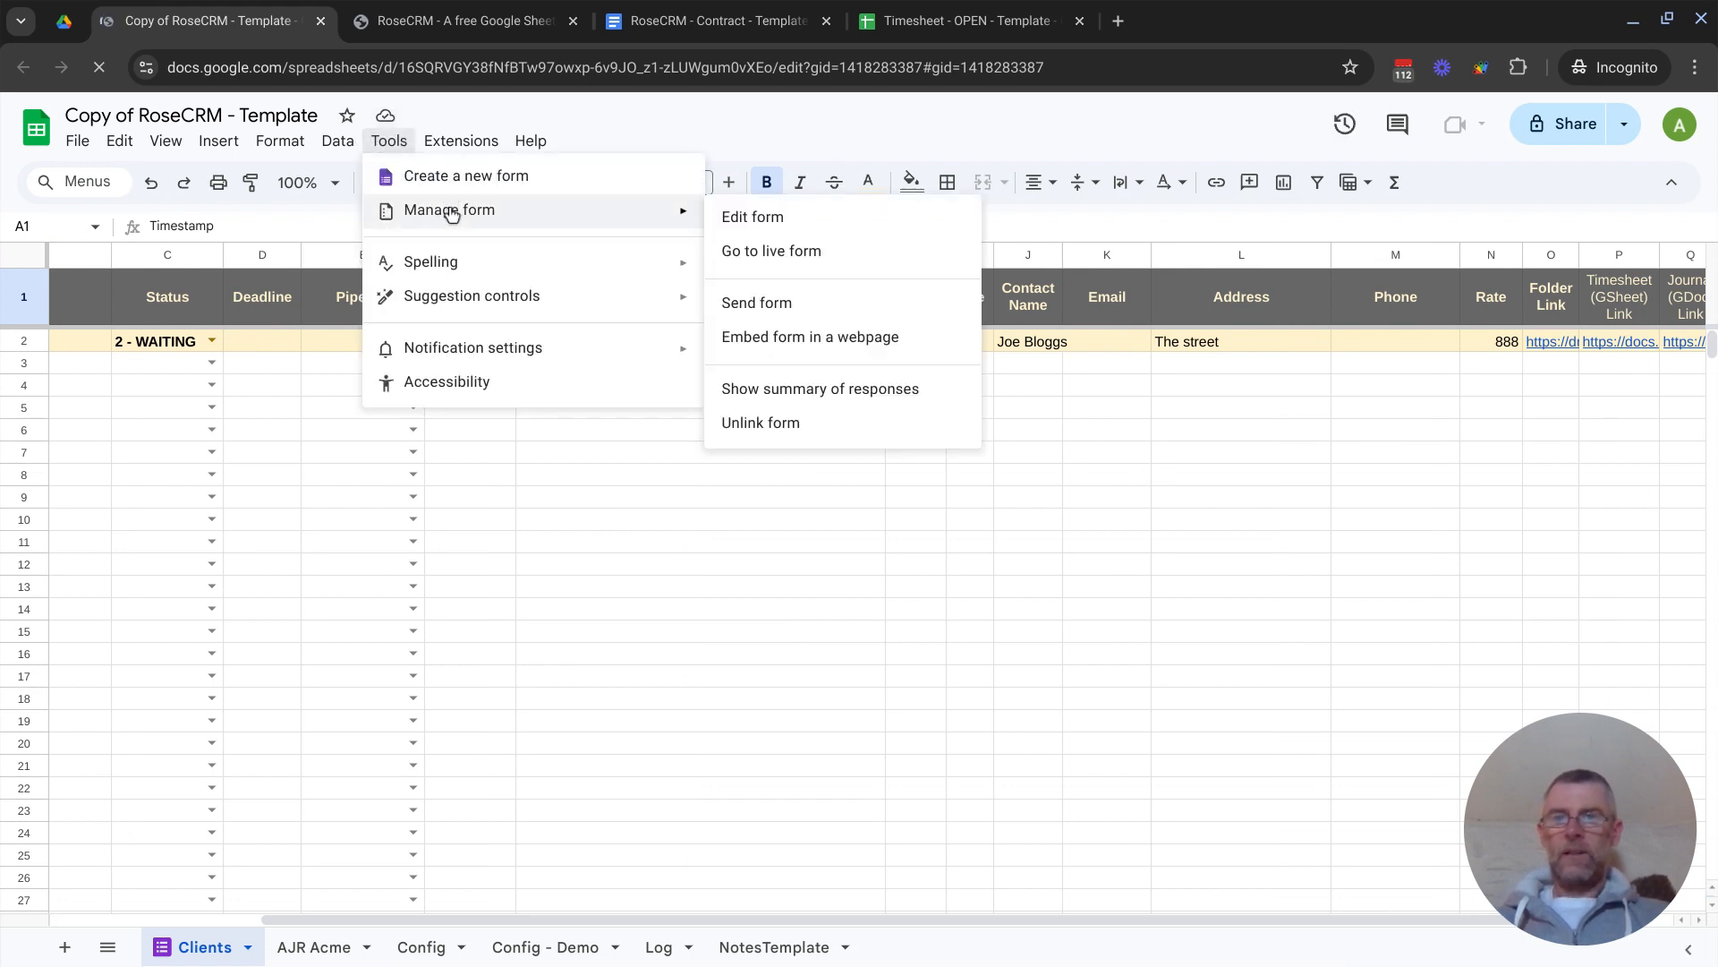
left_click(818, 253)
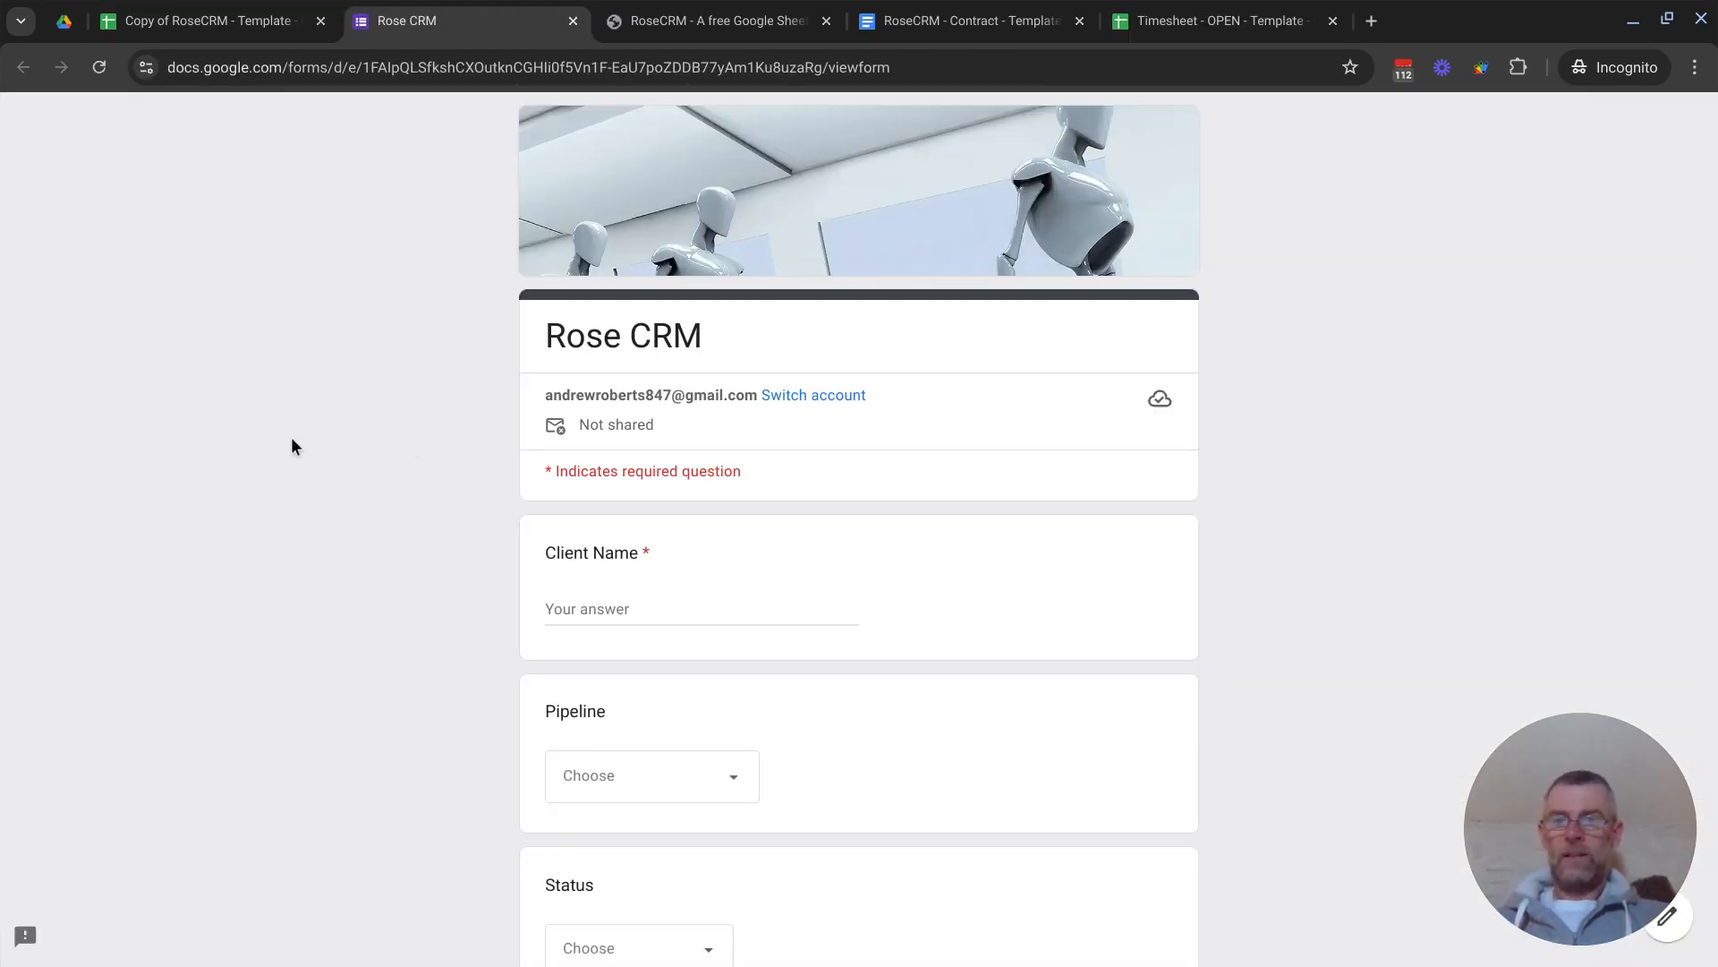
scroll(291, 436, "down", 2)
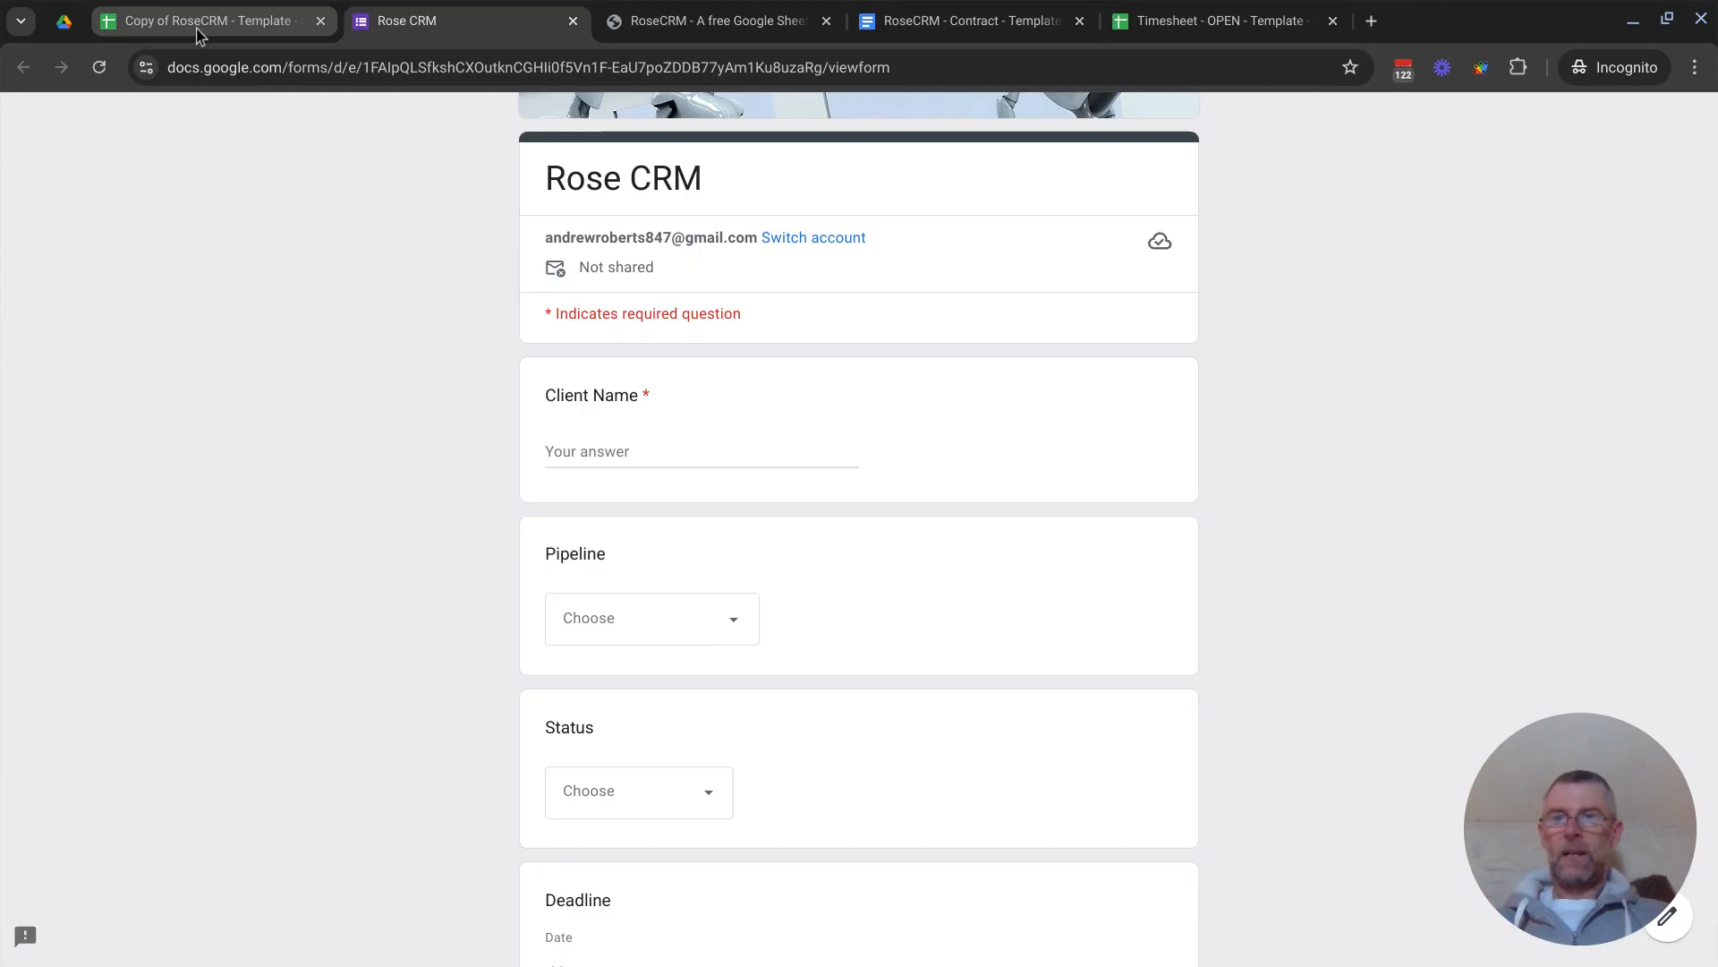
Return to the Clients sheet and review its columns from Timestamp through to the folder and document links
left_click(196, 29)
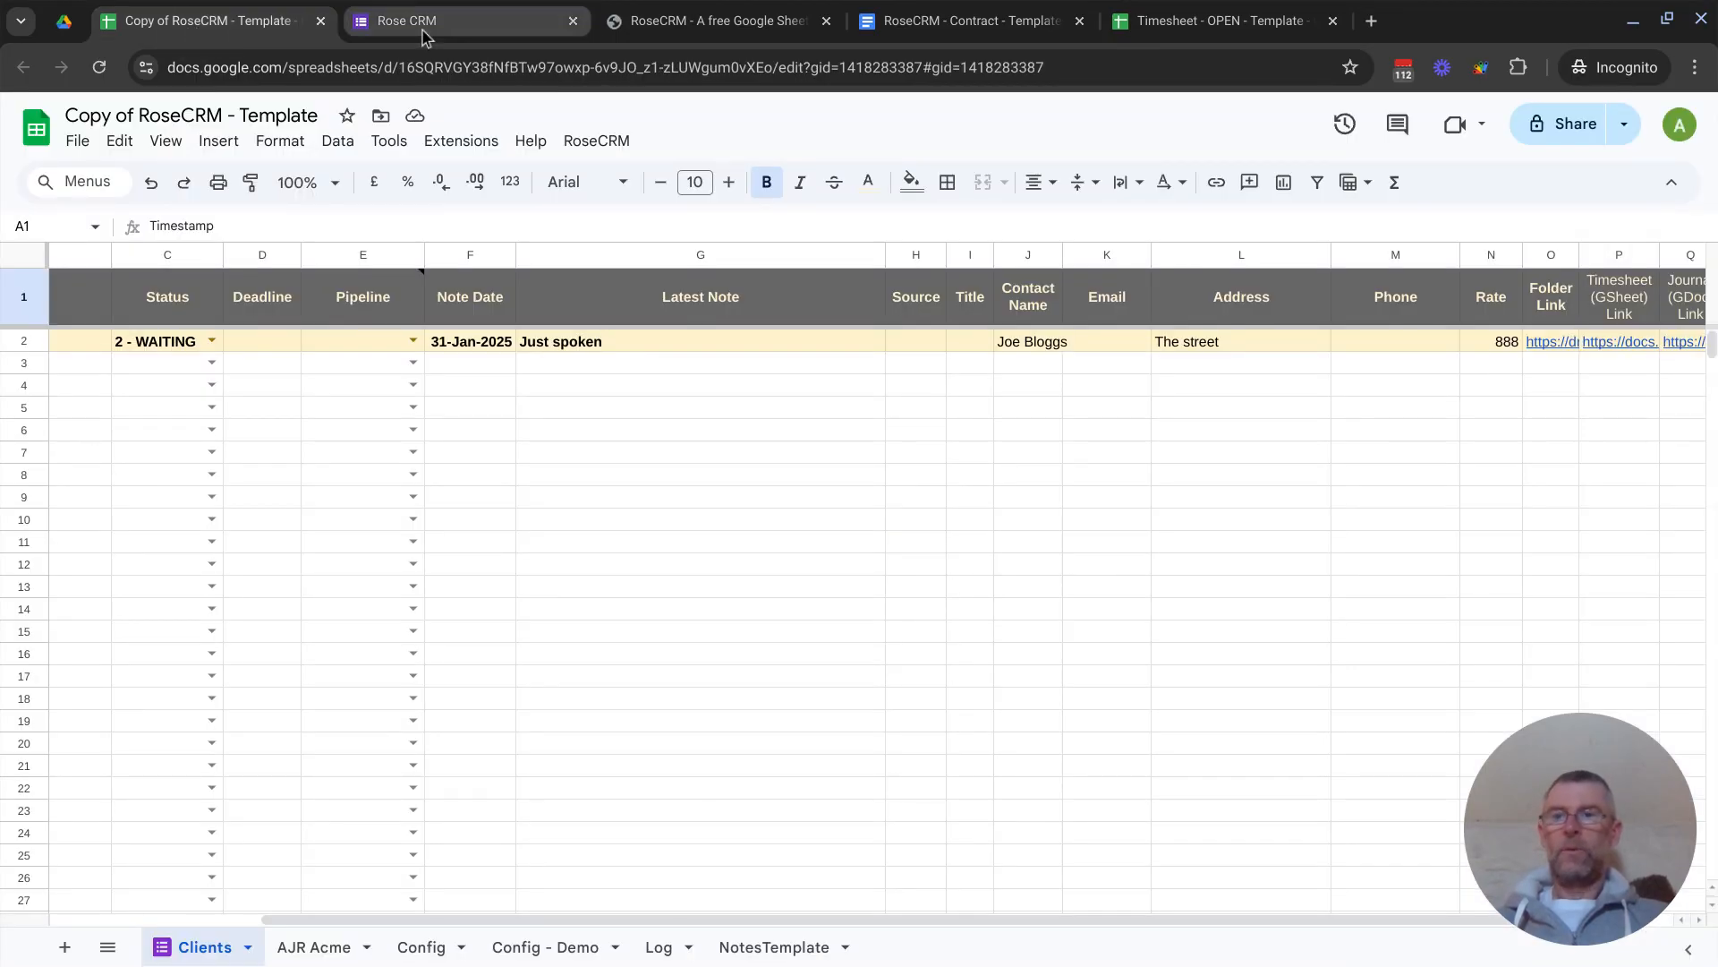
scroll(591, 438, "left", 5)
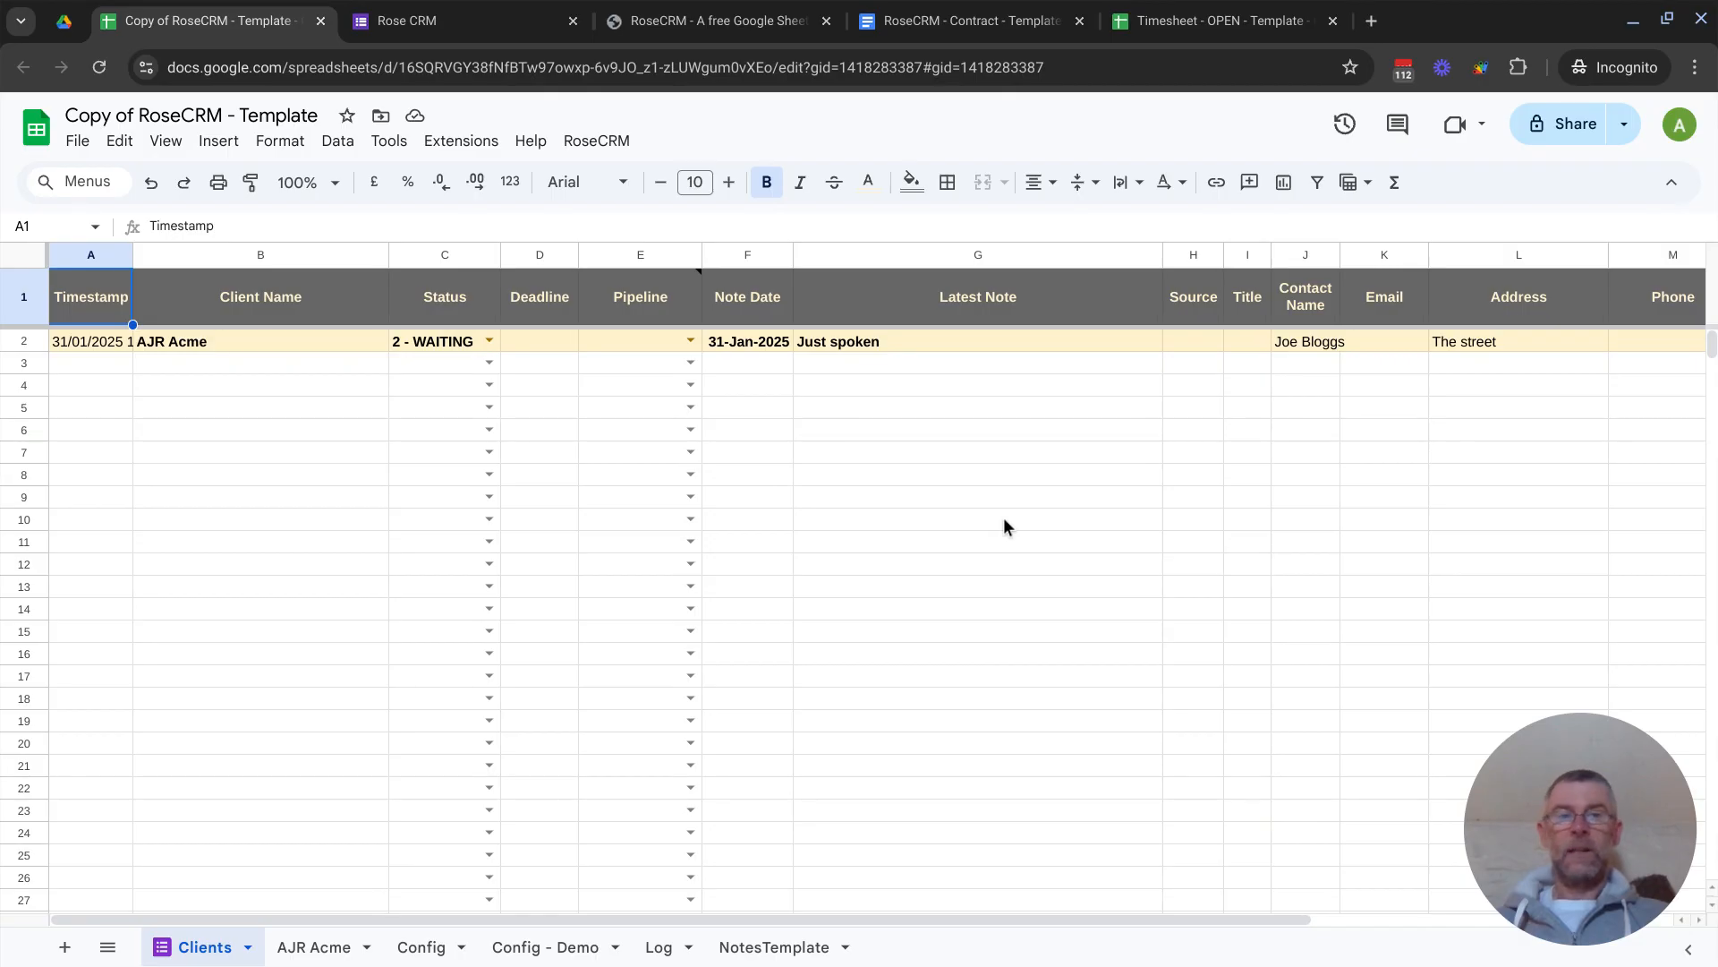
scroll(1004, 520, "right", 5)
scroll(1005, 527, "right", 1)
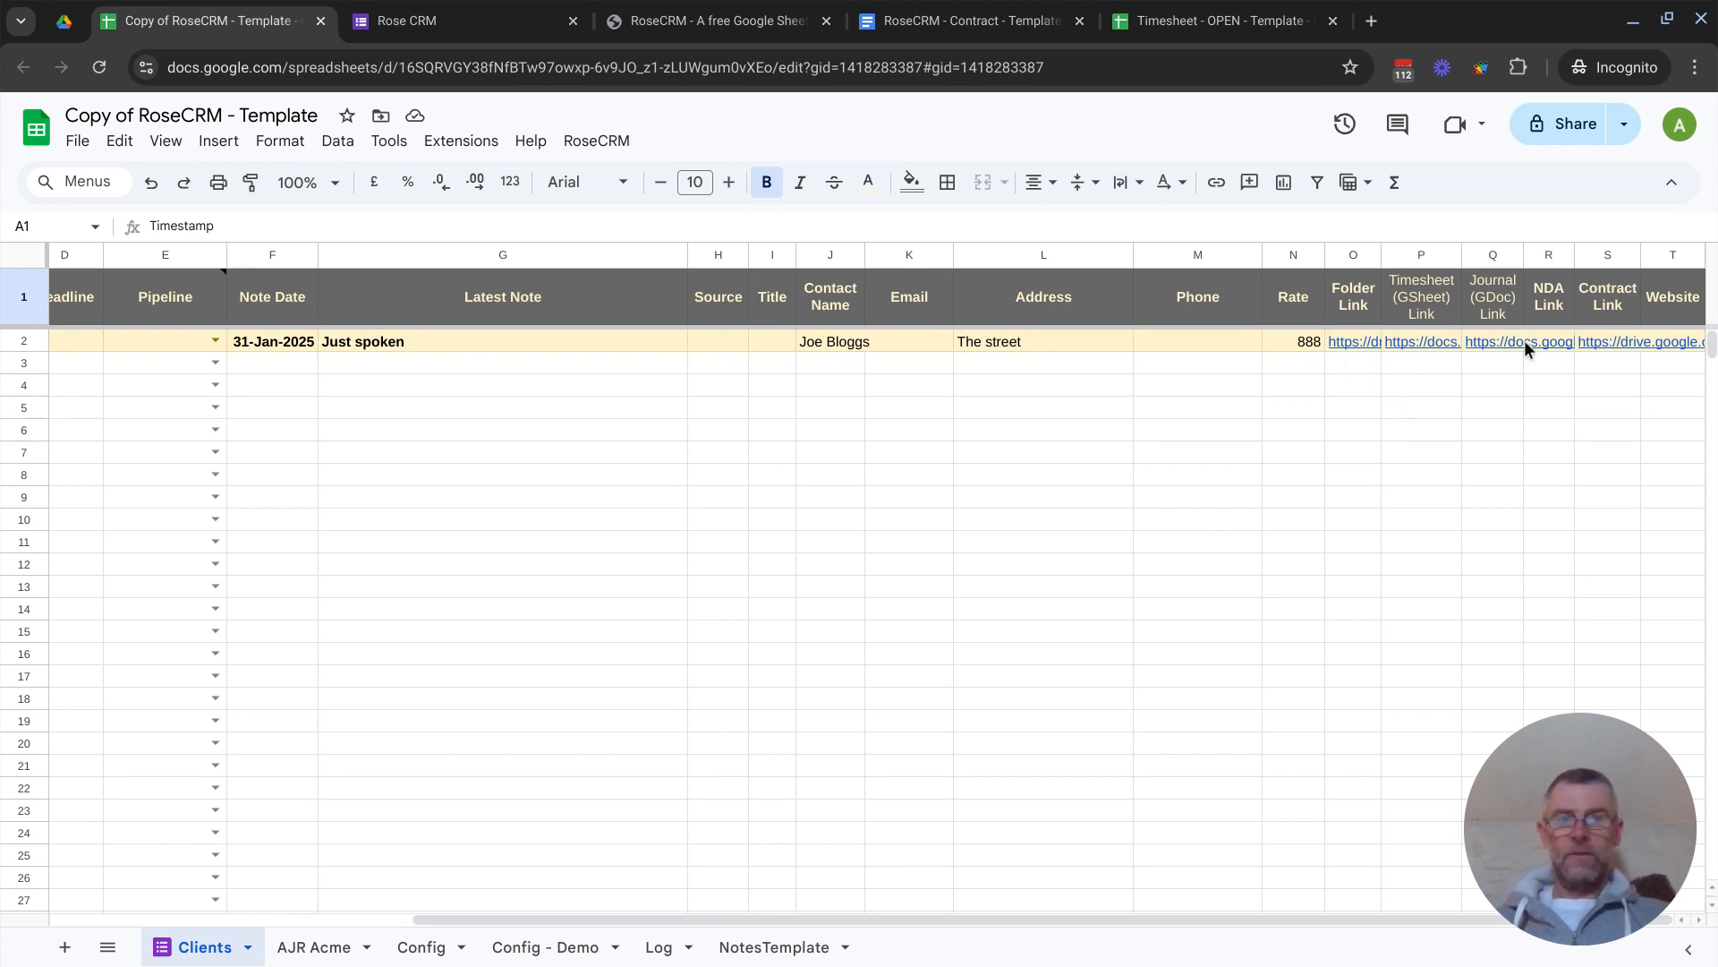
In Google Drive, open the AJR Acme folder inside RoseCRM > Clients to view the client's files
left_click(66, 24)
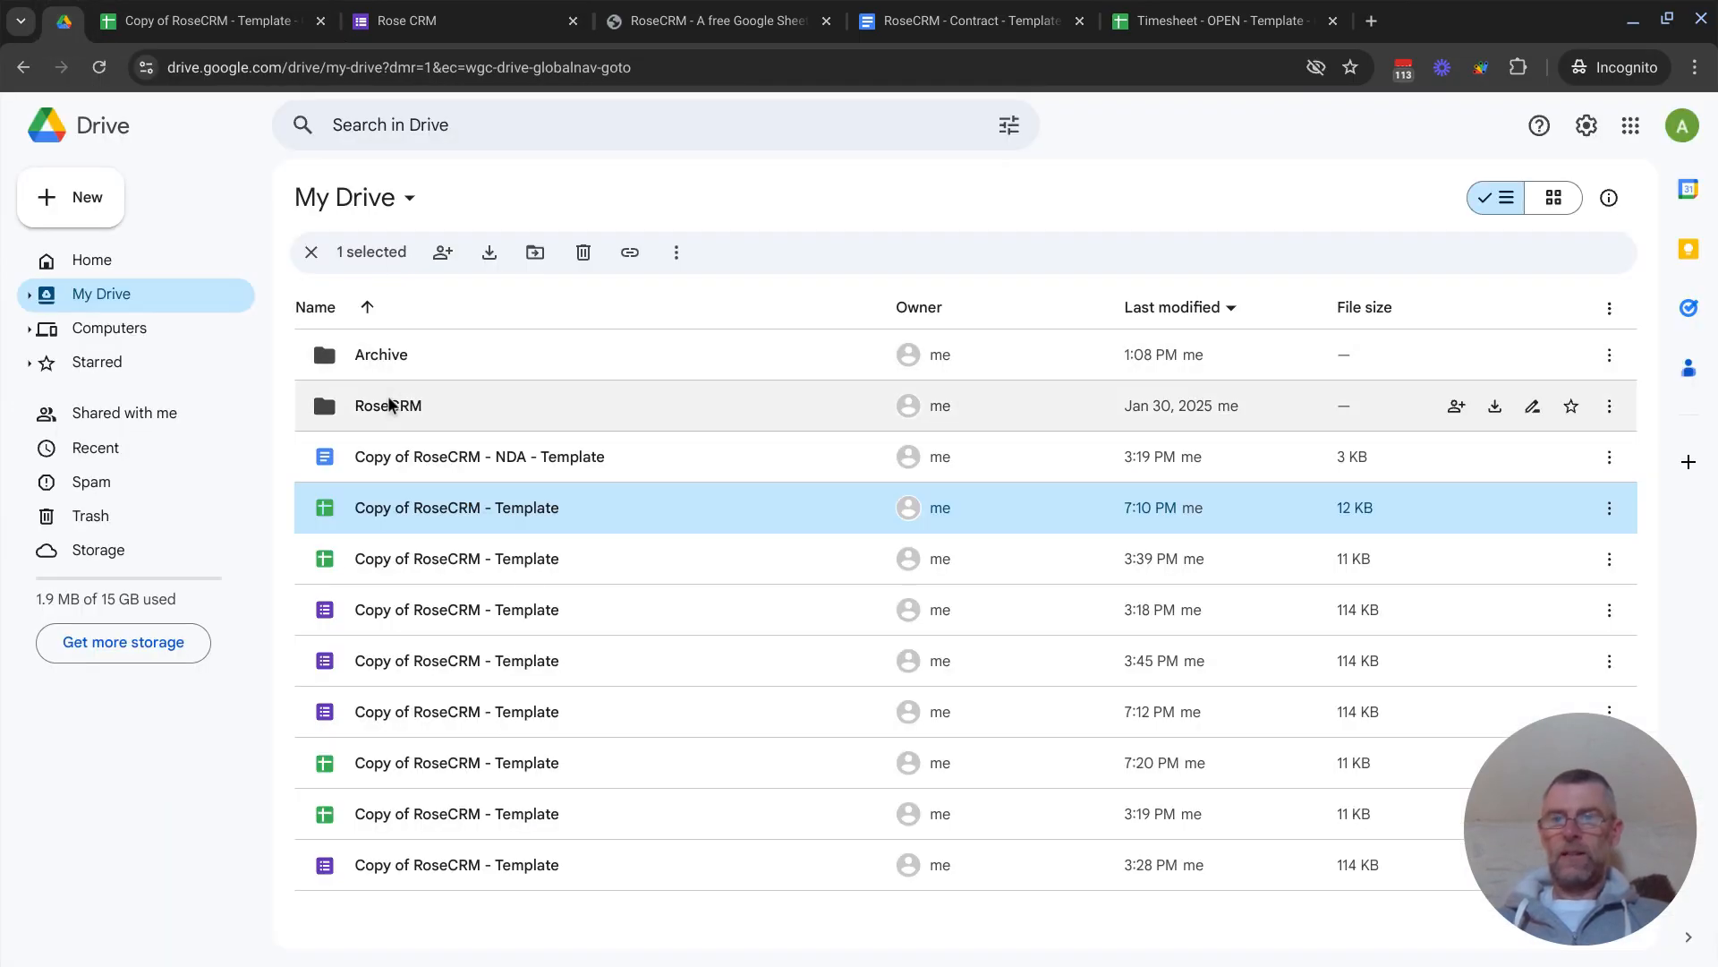
double_click(388, 404)
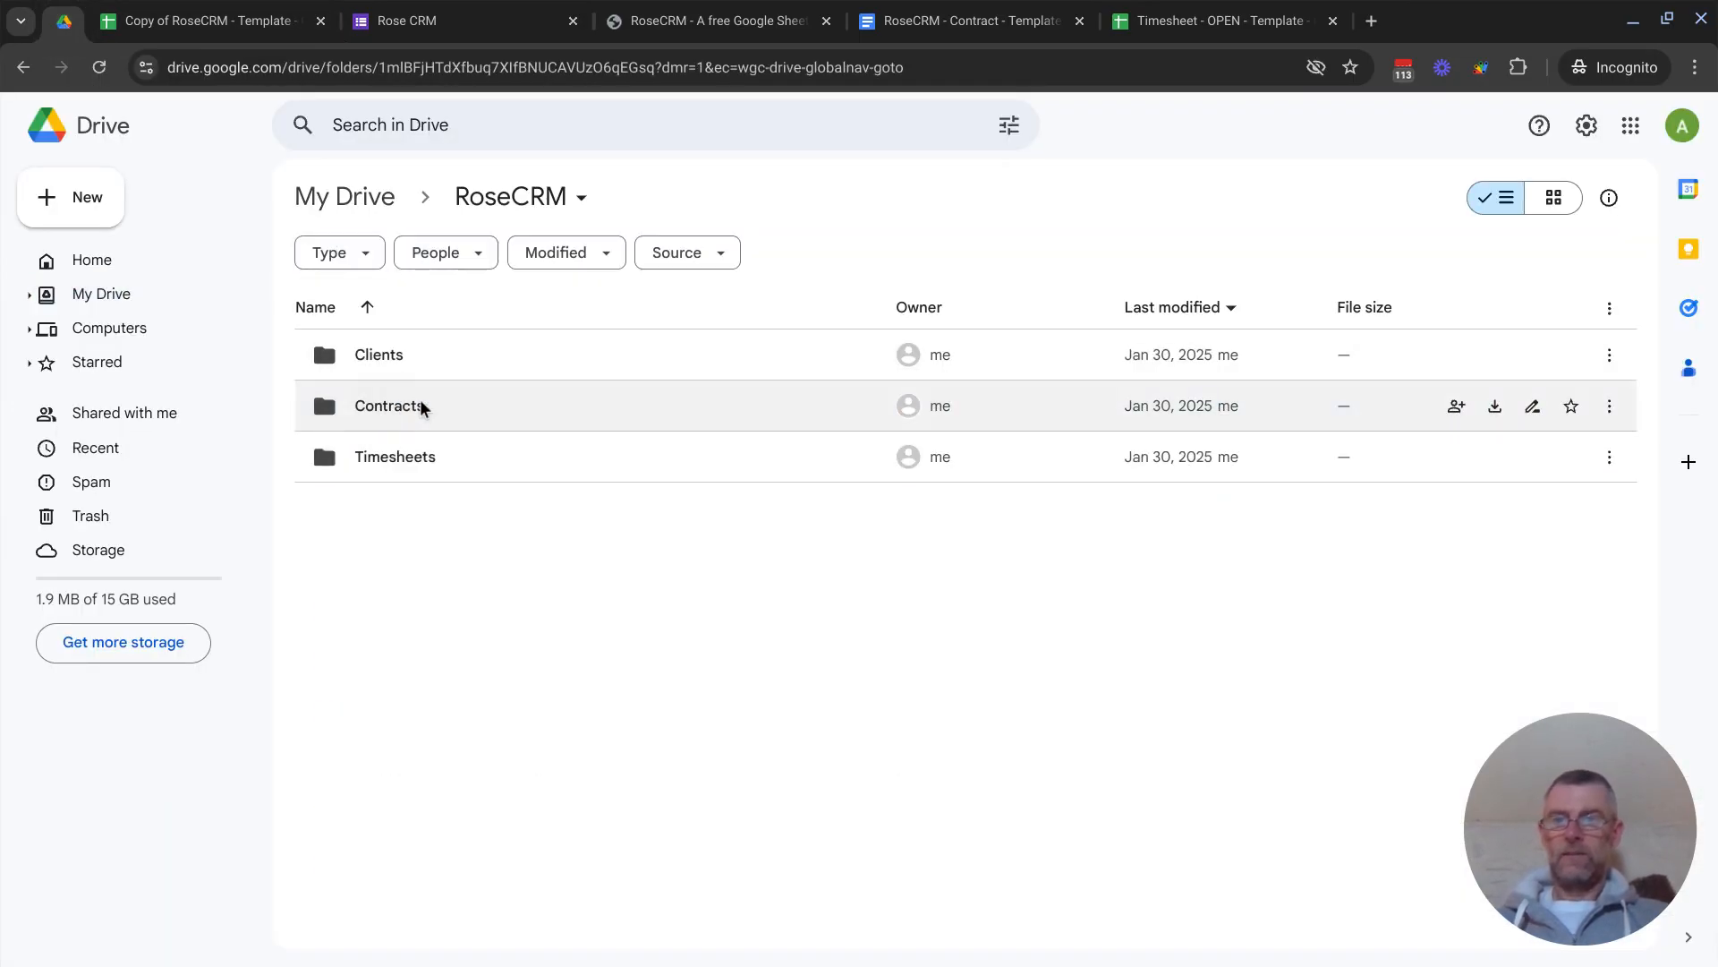
double_click(562, 365)
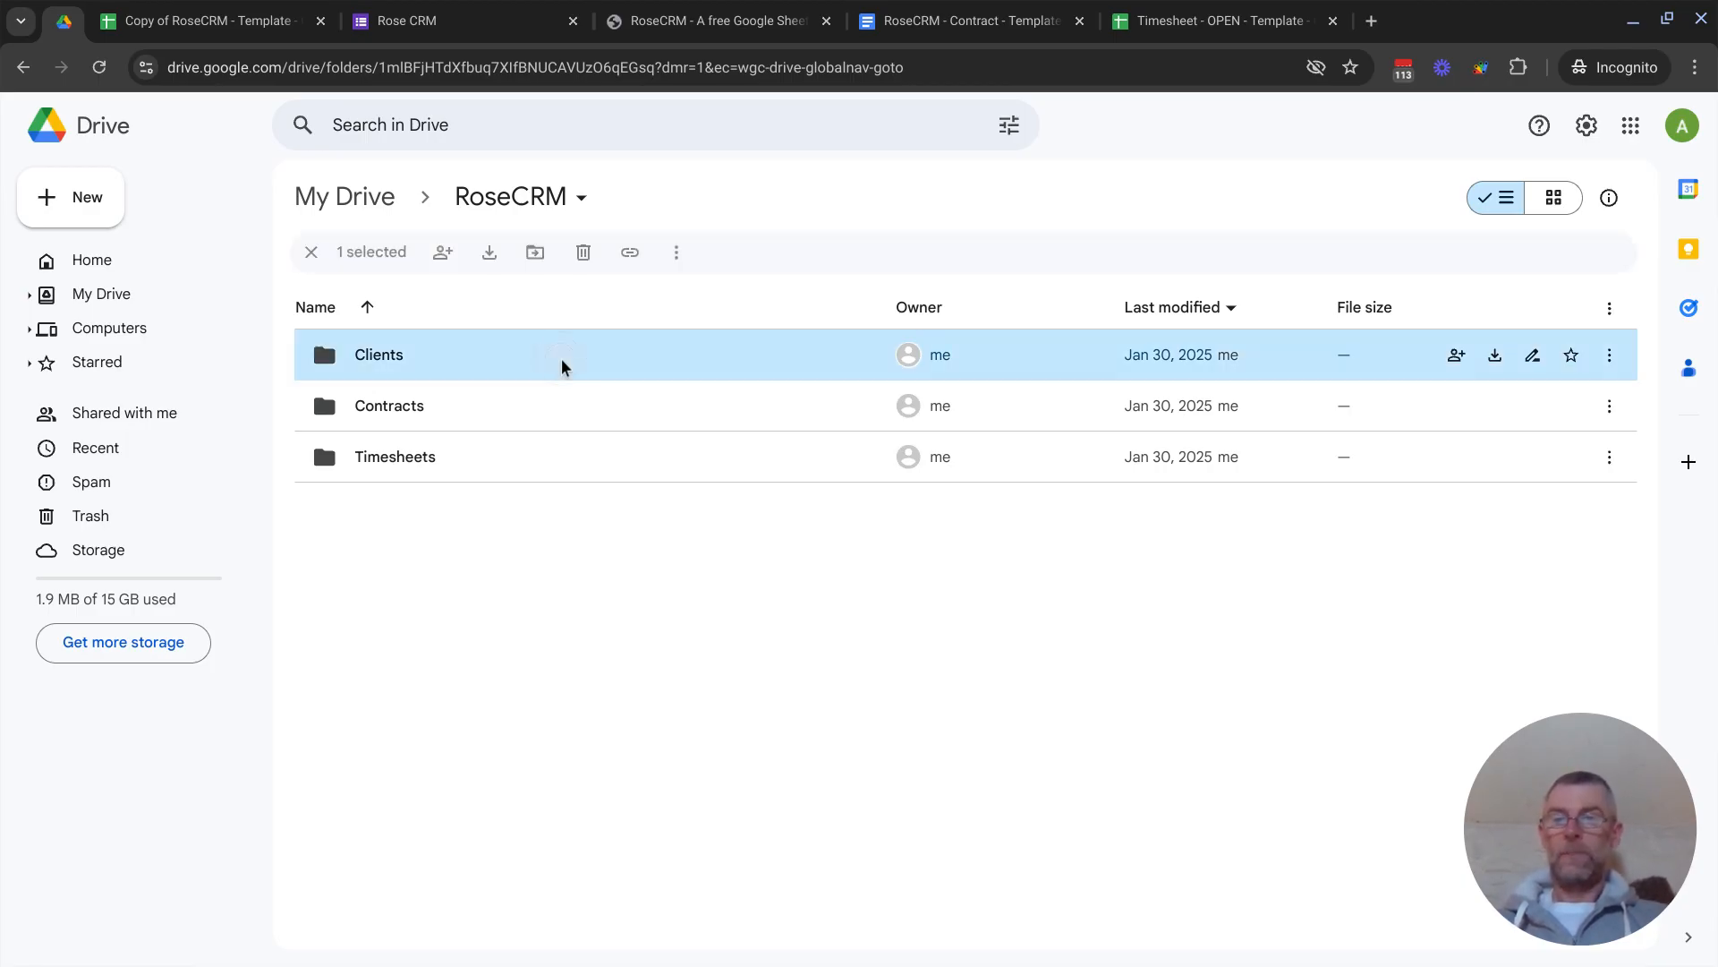
double_click(553, 365)
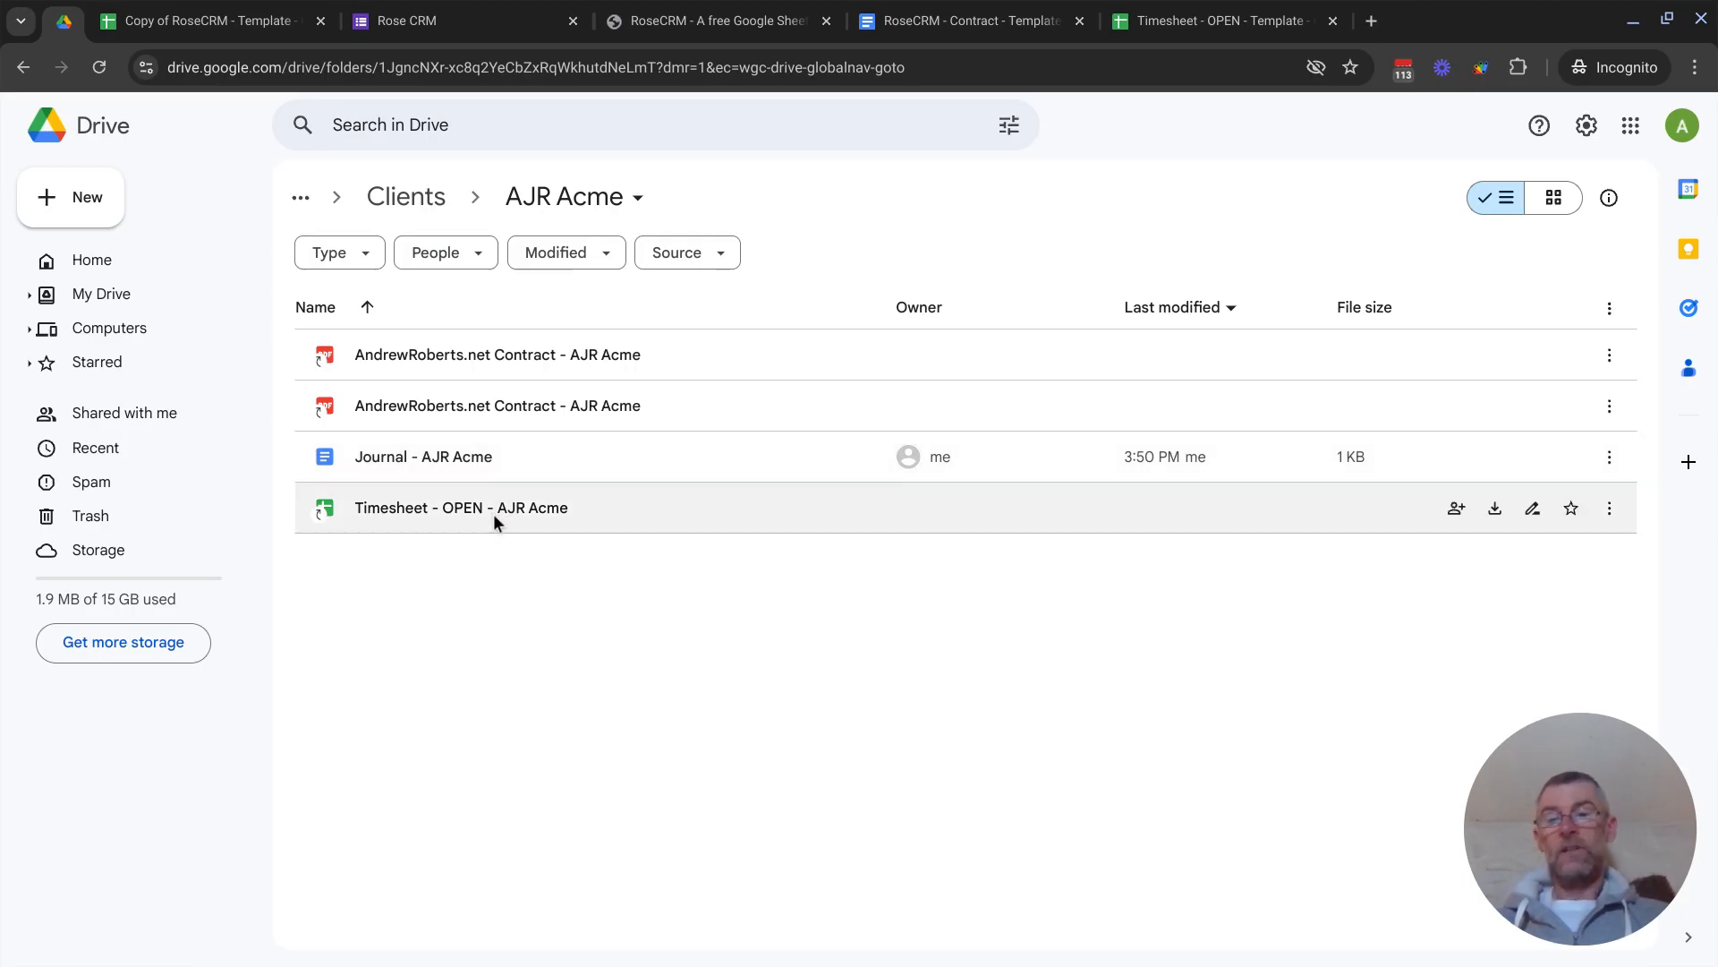
Examine the contents of the Contracts and Timesheets folders, returning to the RoseCRM folder
left_click(406, 197)
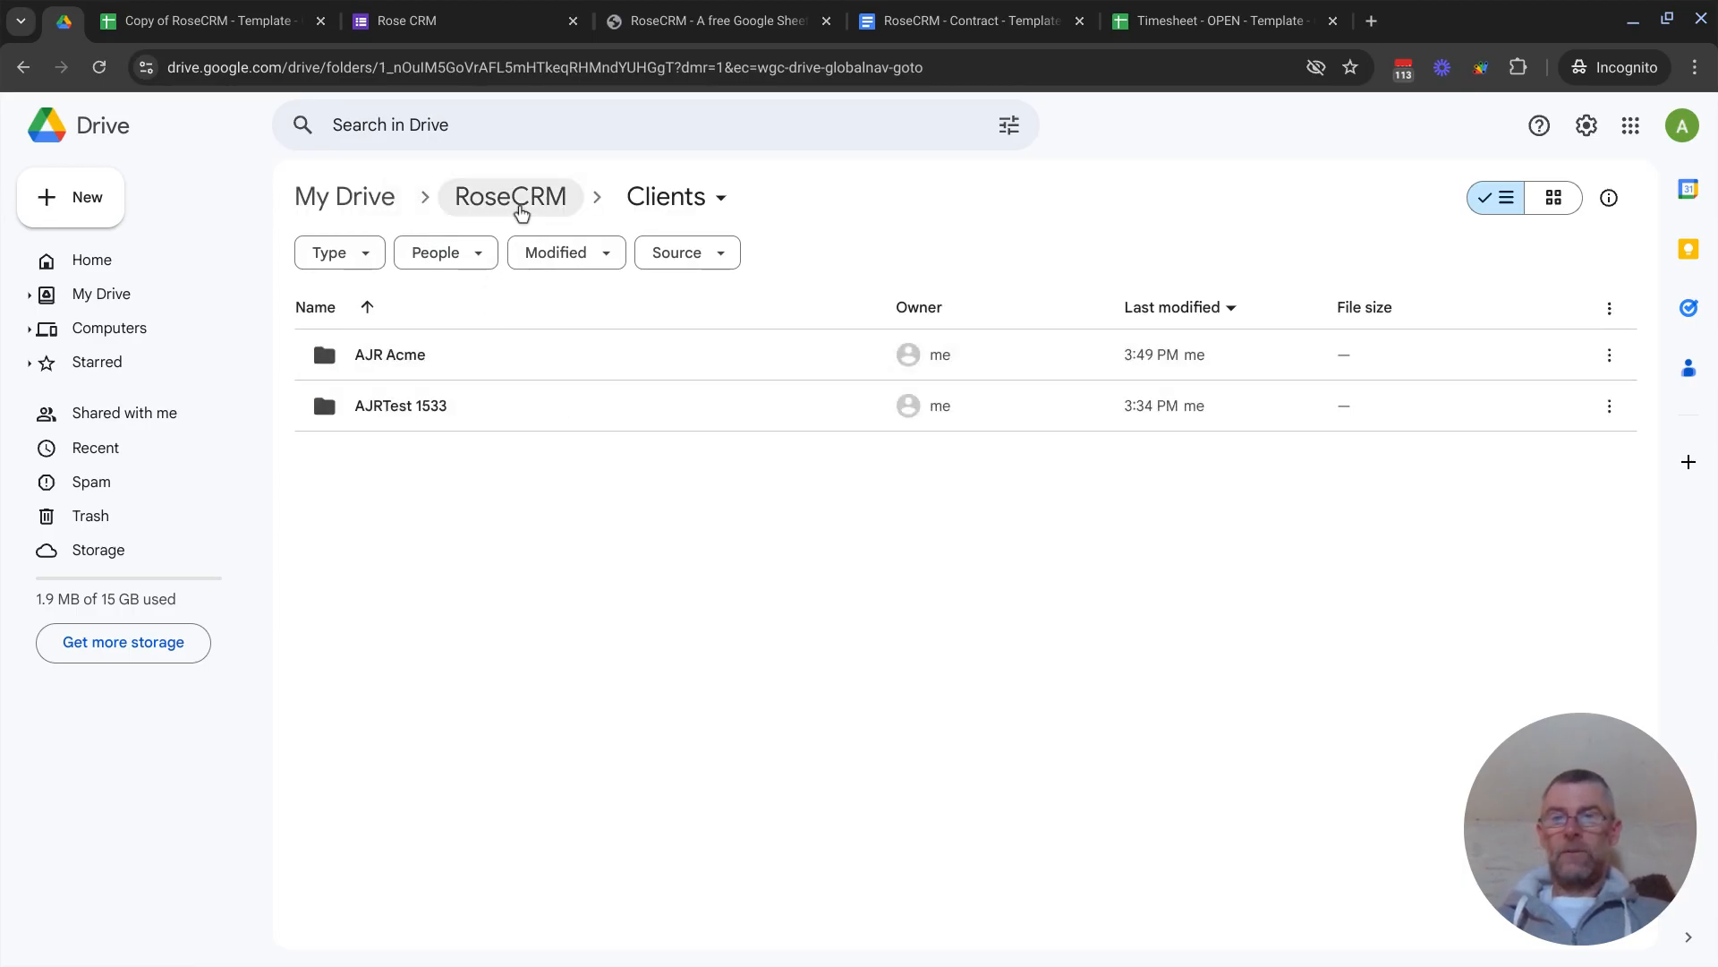
left_click(522, 212)
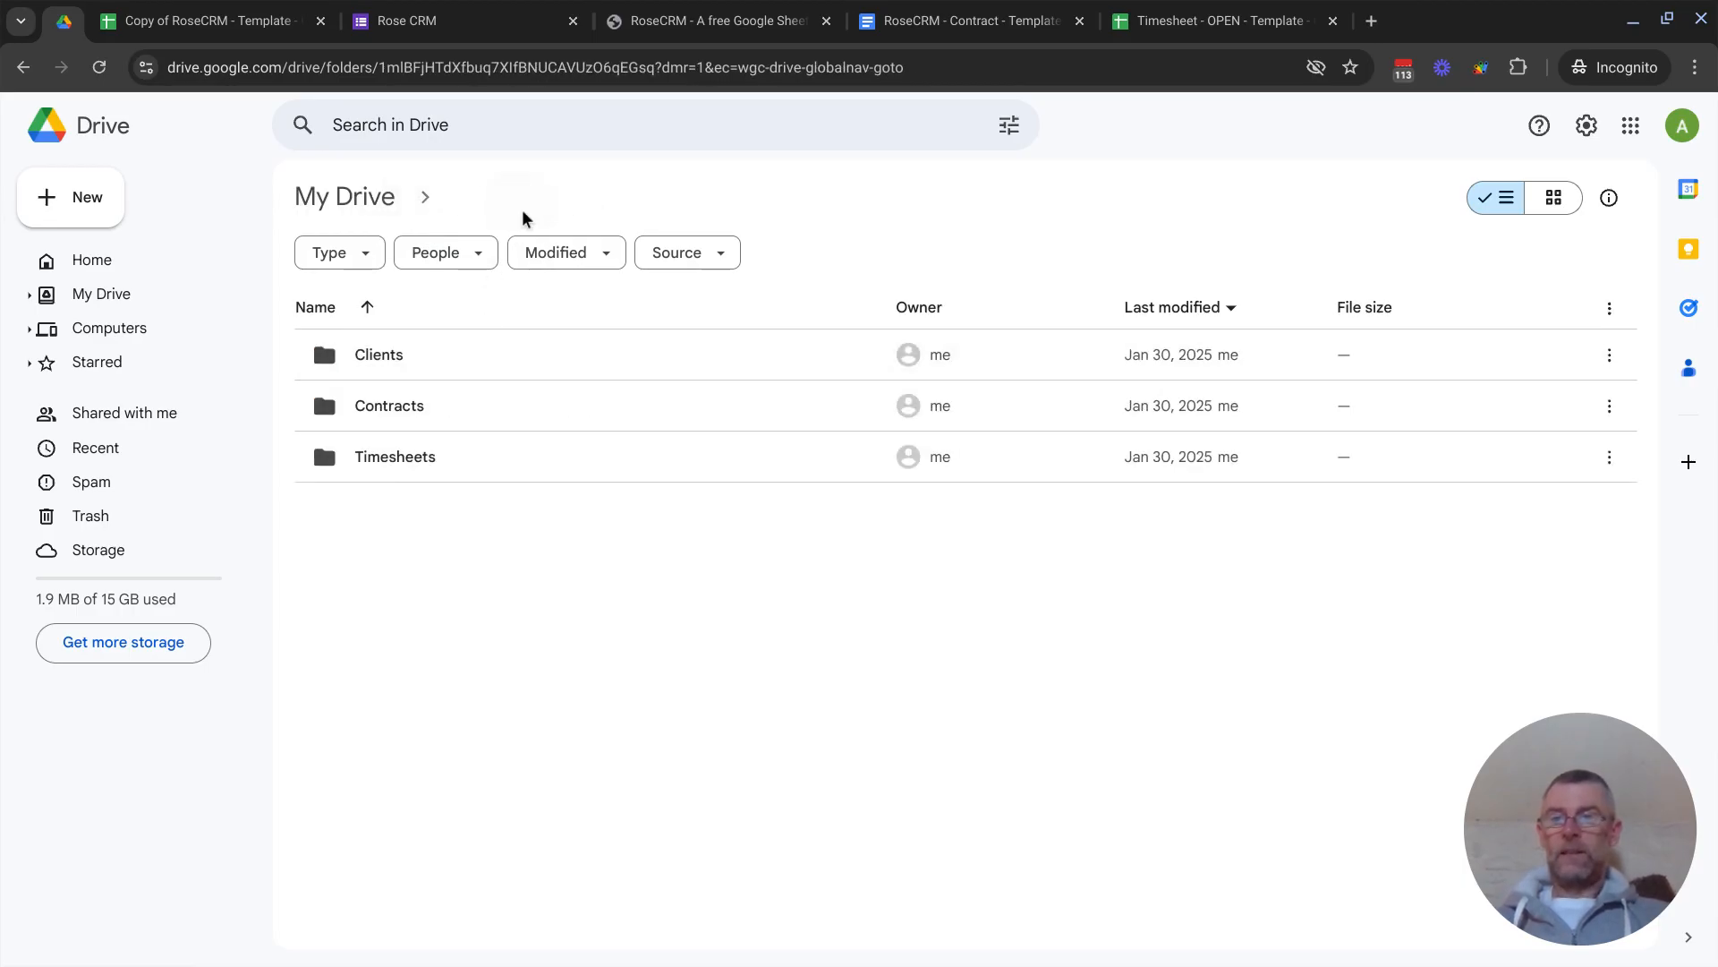
double_click(523, 401)
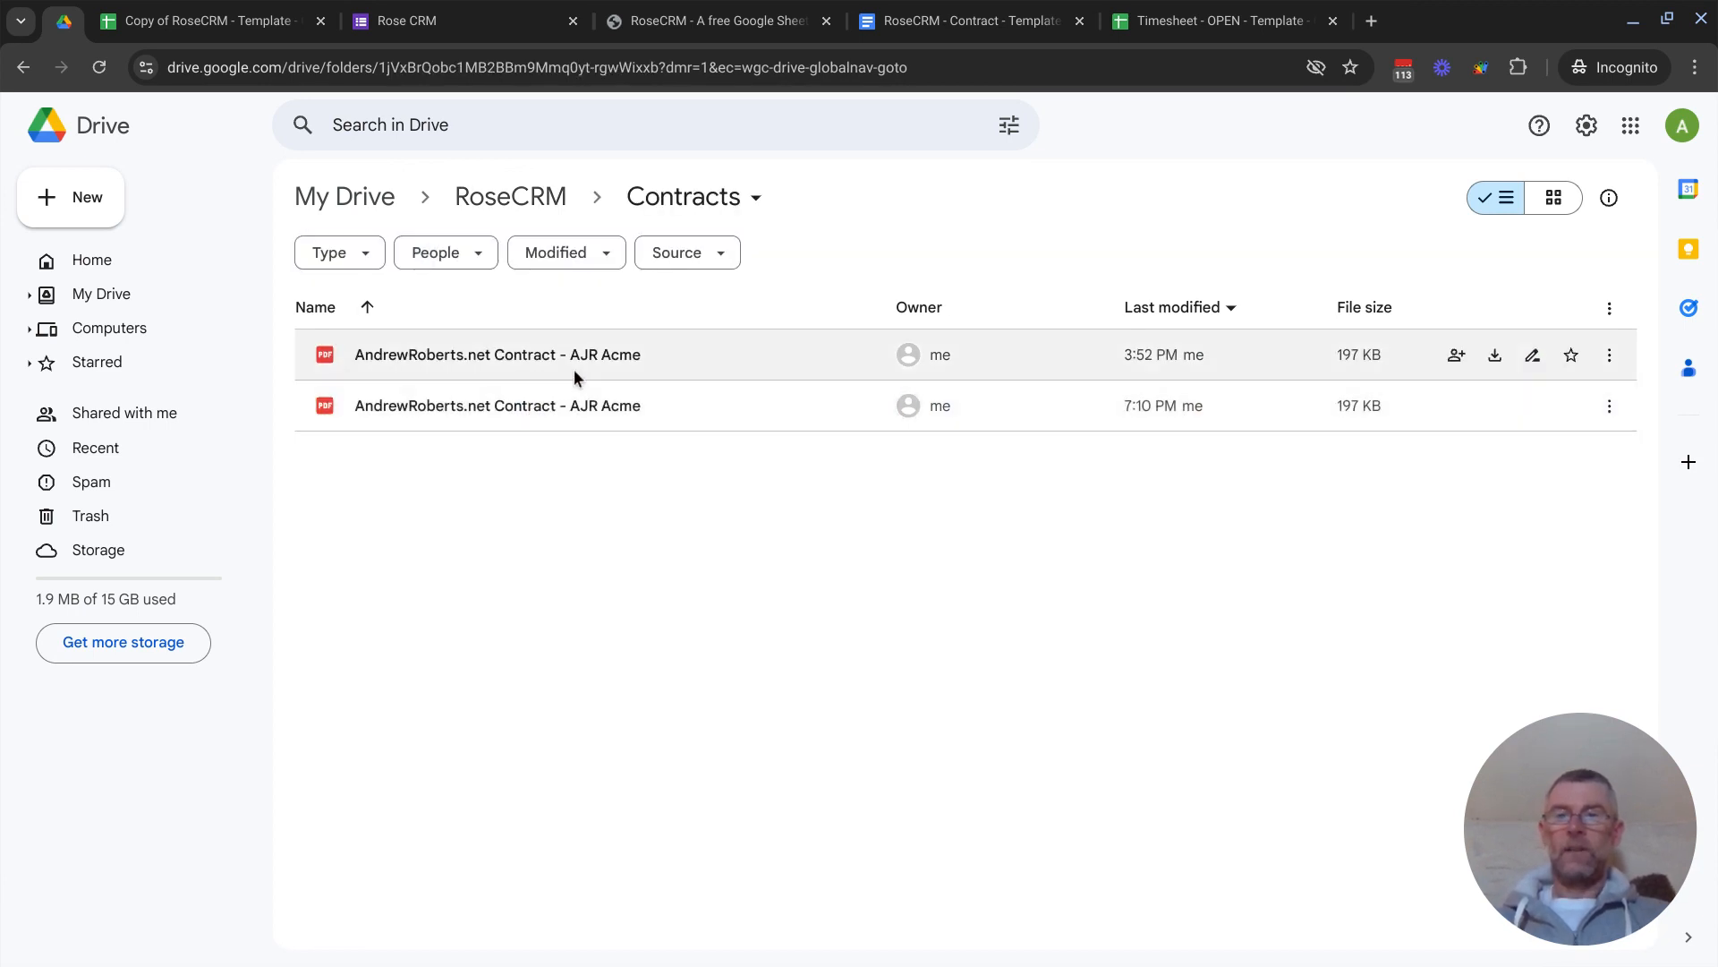
left_click(524, 215)
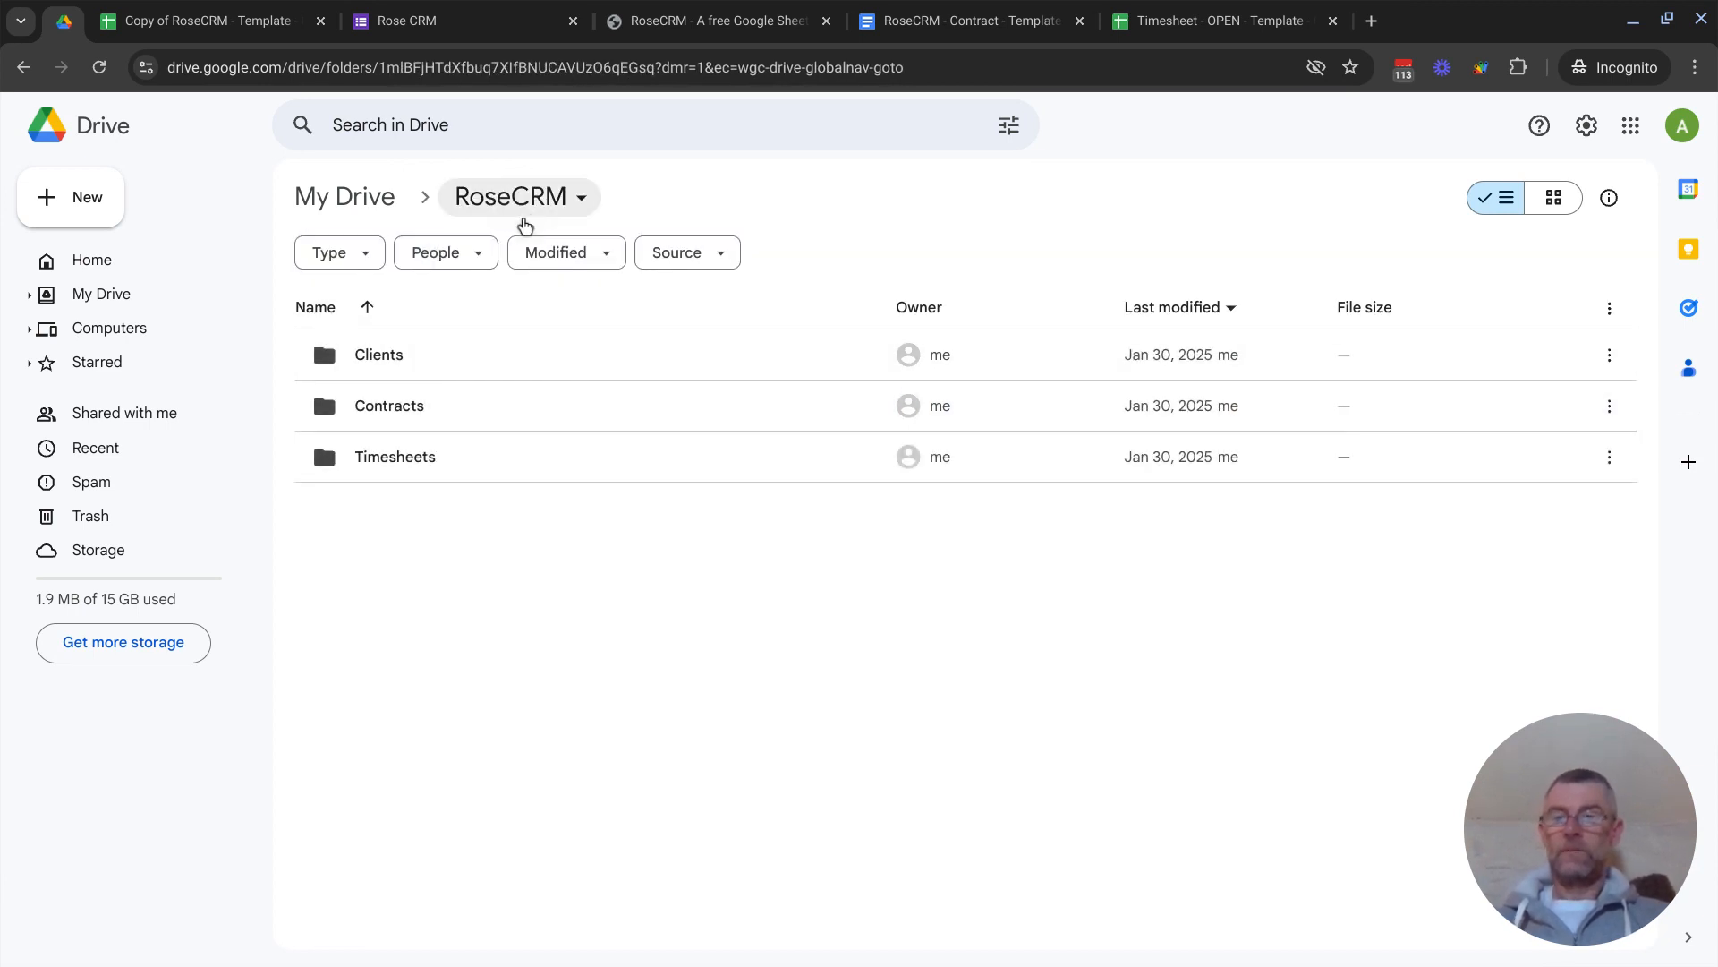
double_click(496, 462)
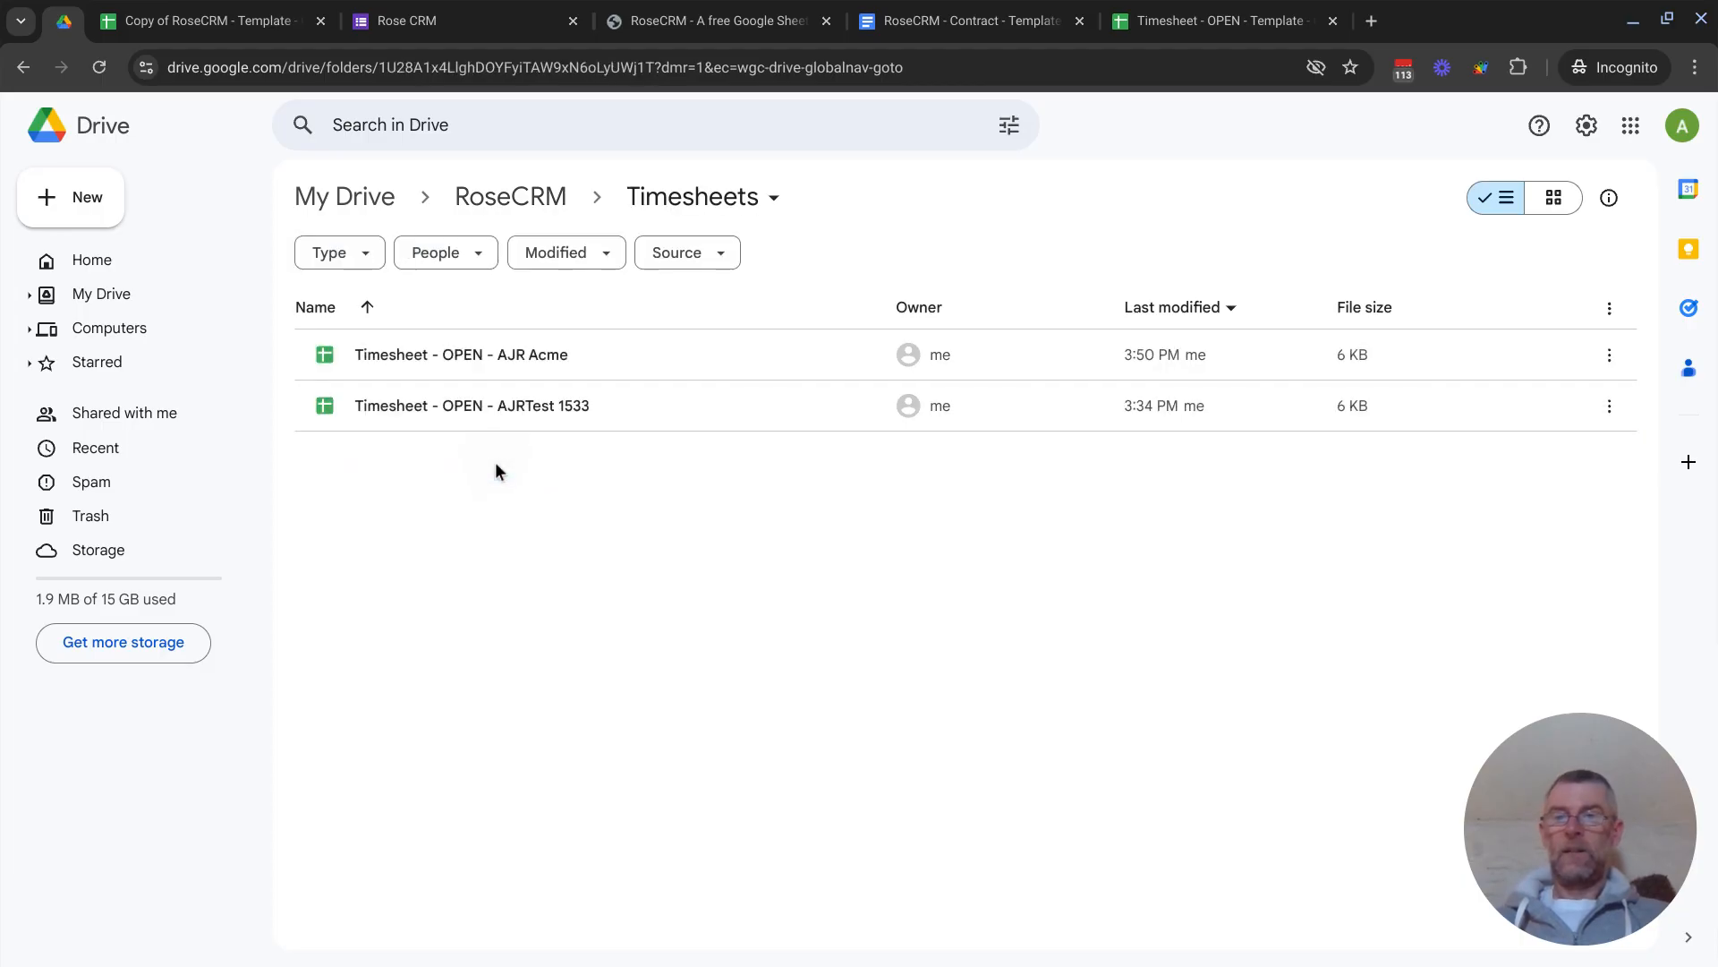
left_click(537, 205)
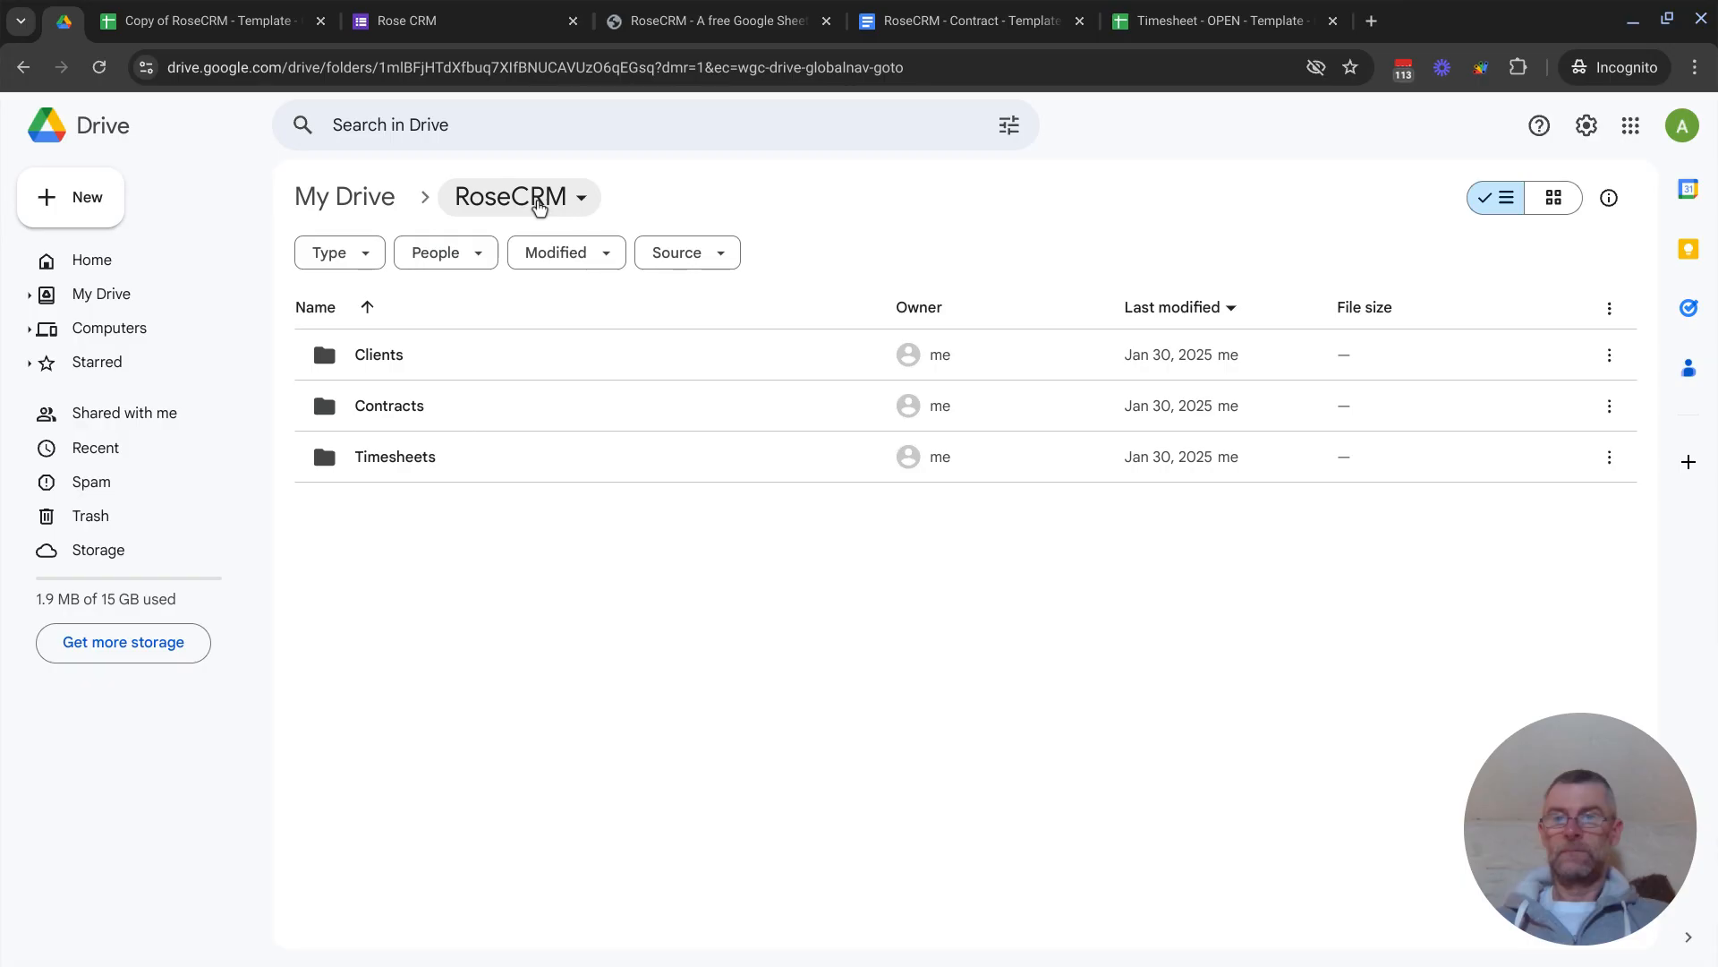
Back in the RoseCRM spreadsheet, create a contract for the AJR Acme client in row 2
left_click(249, 21)
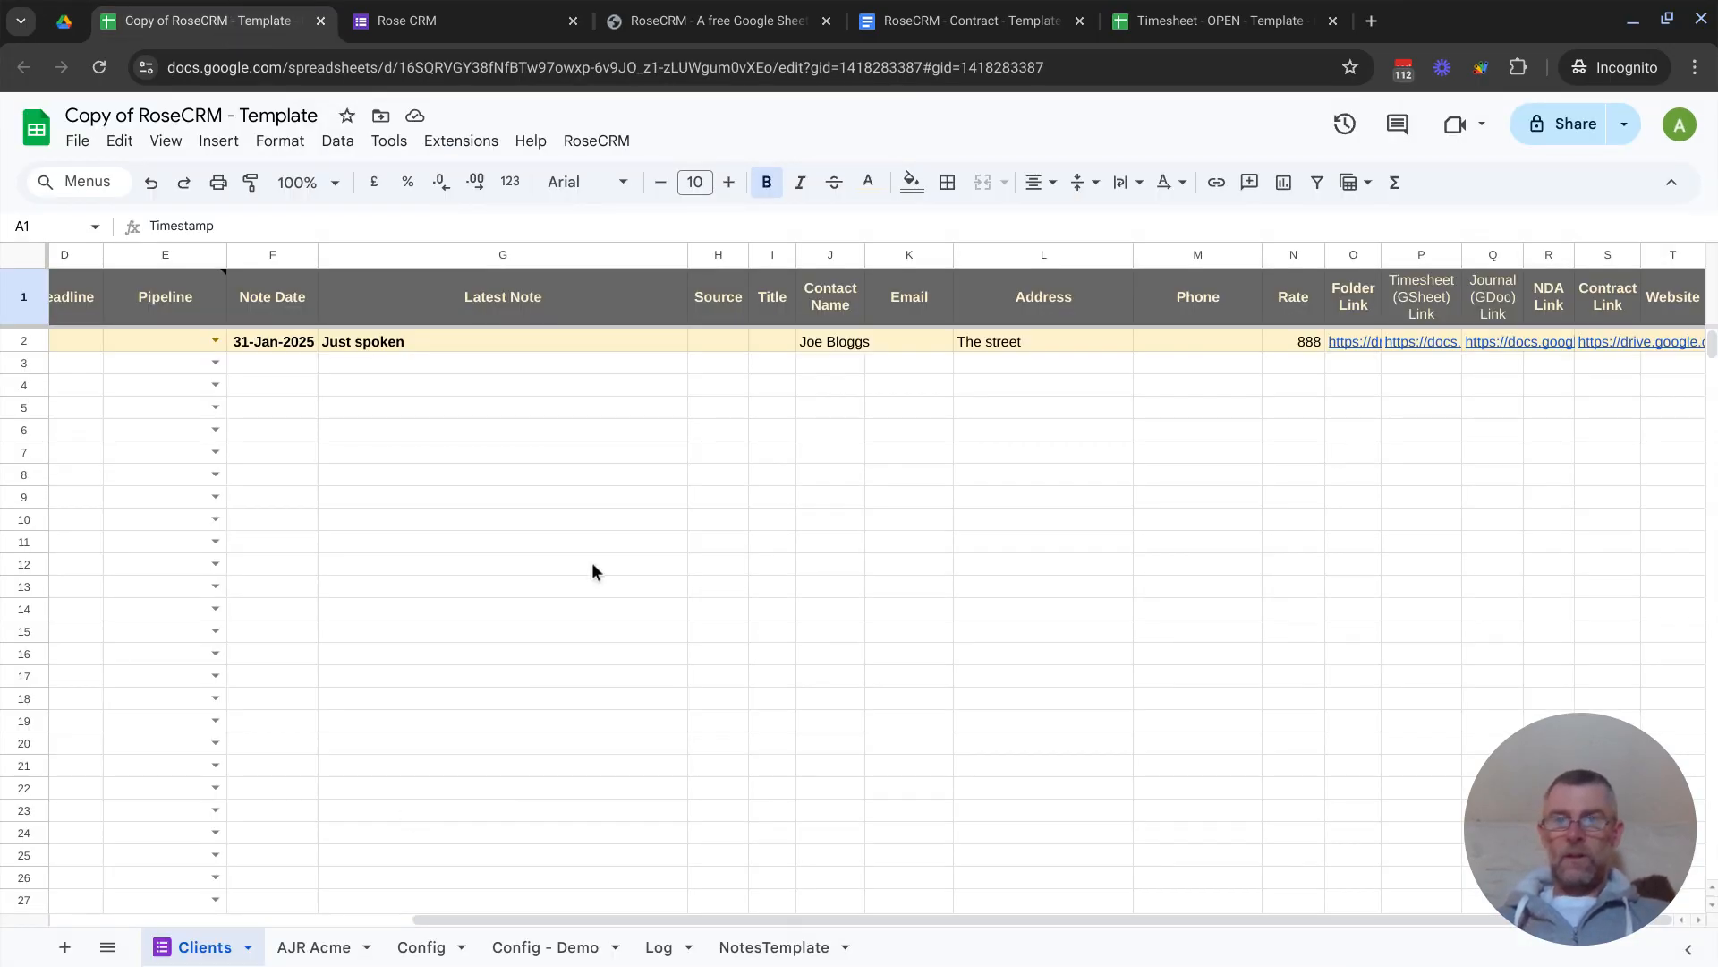
left_click(598, 141)
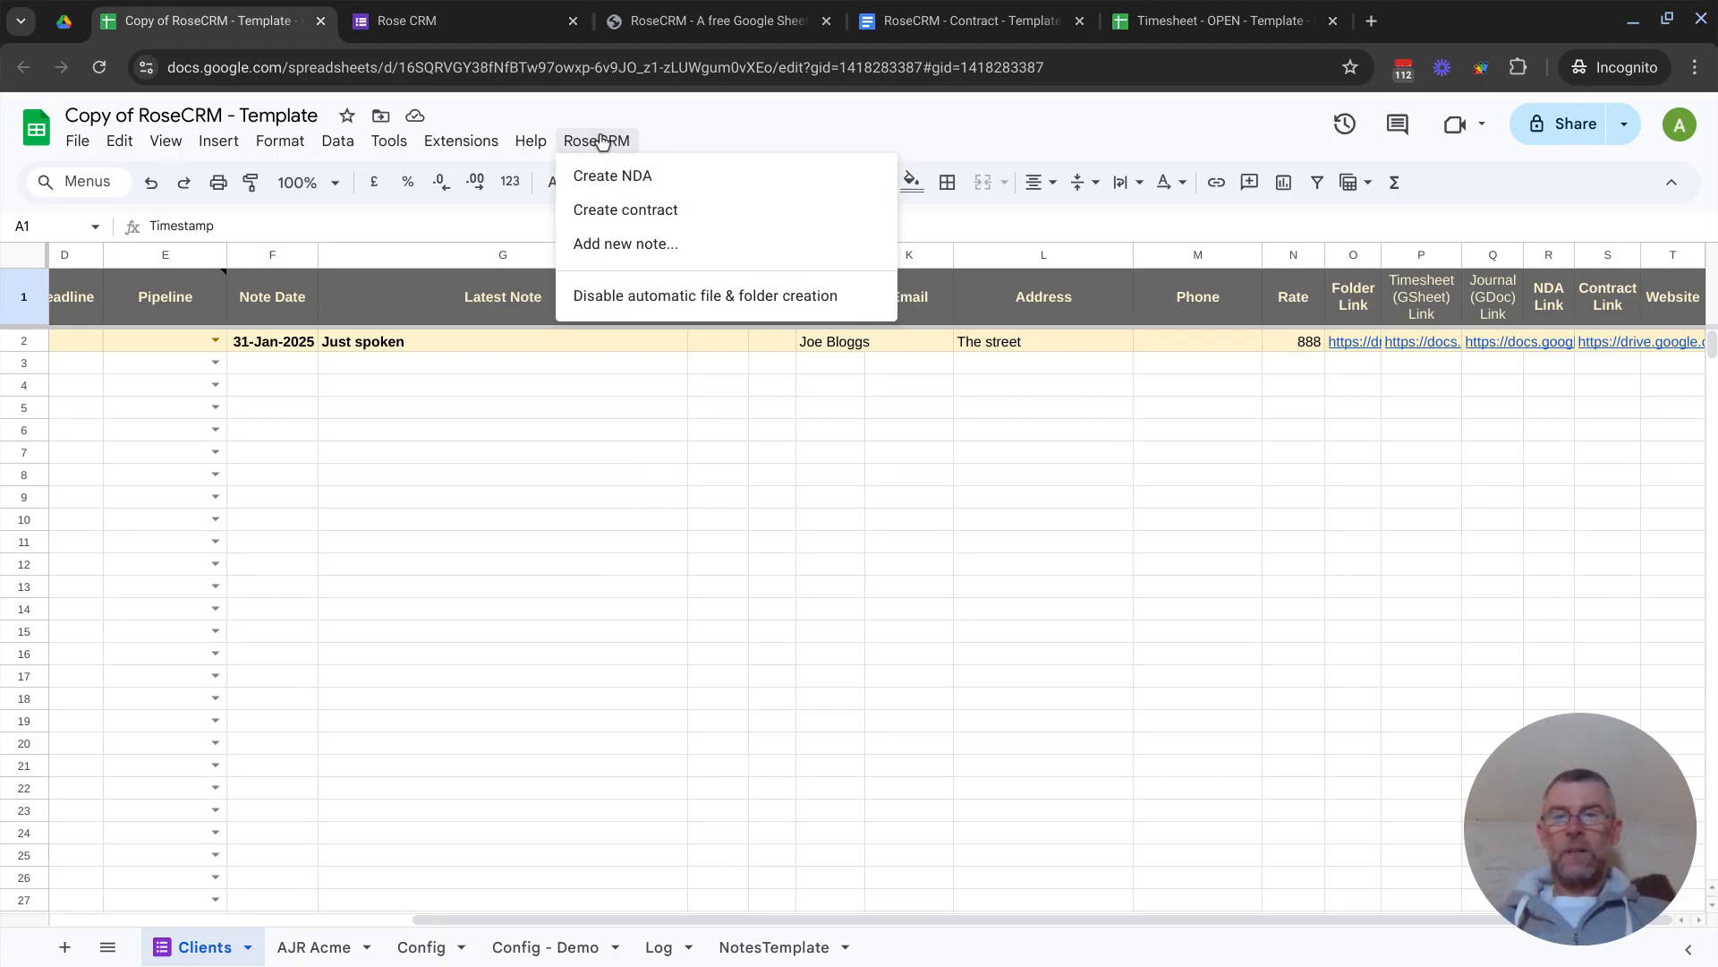
left_click(548, 343)
left_click(606, 145)
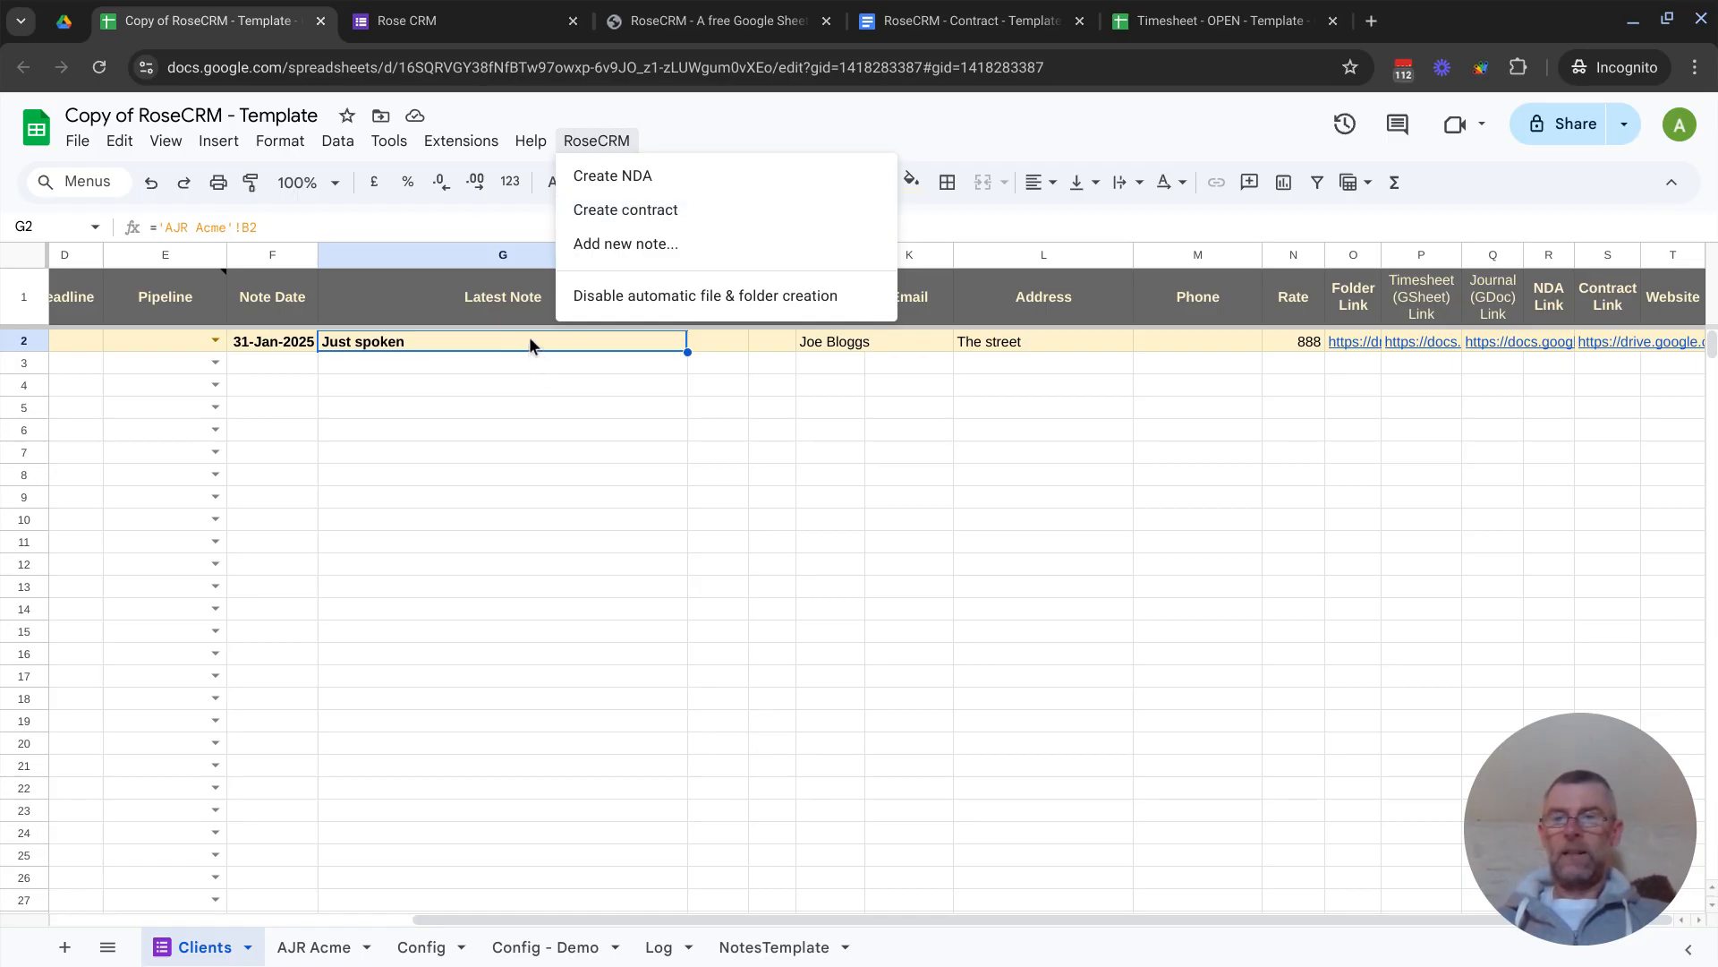
left_click(665, 219)
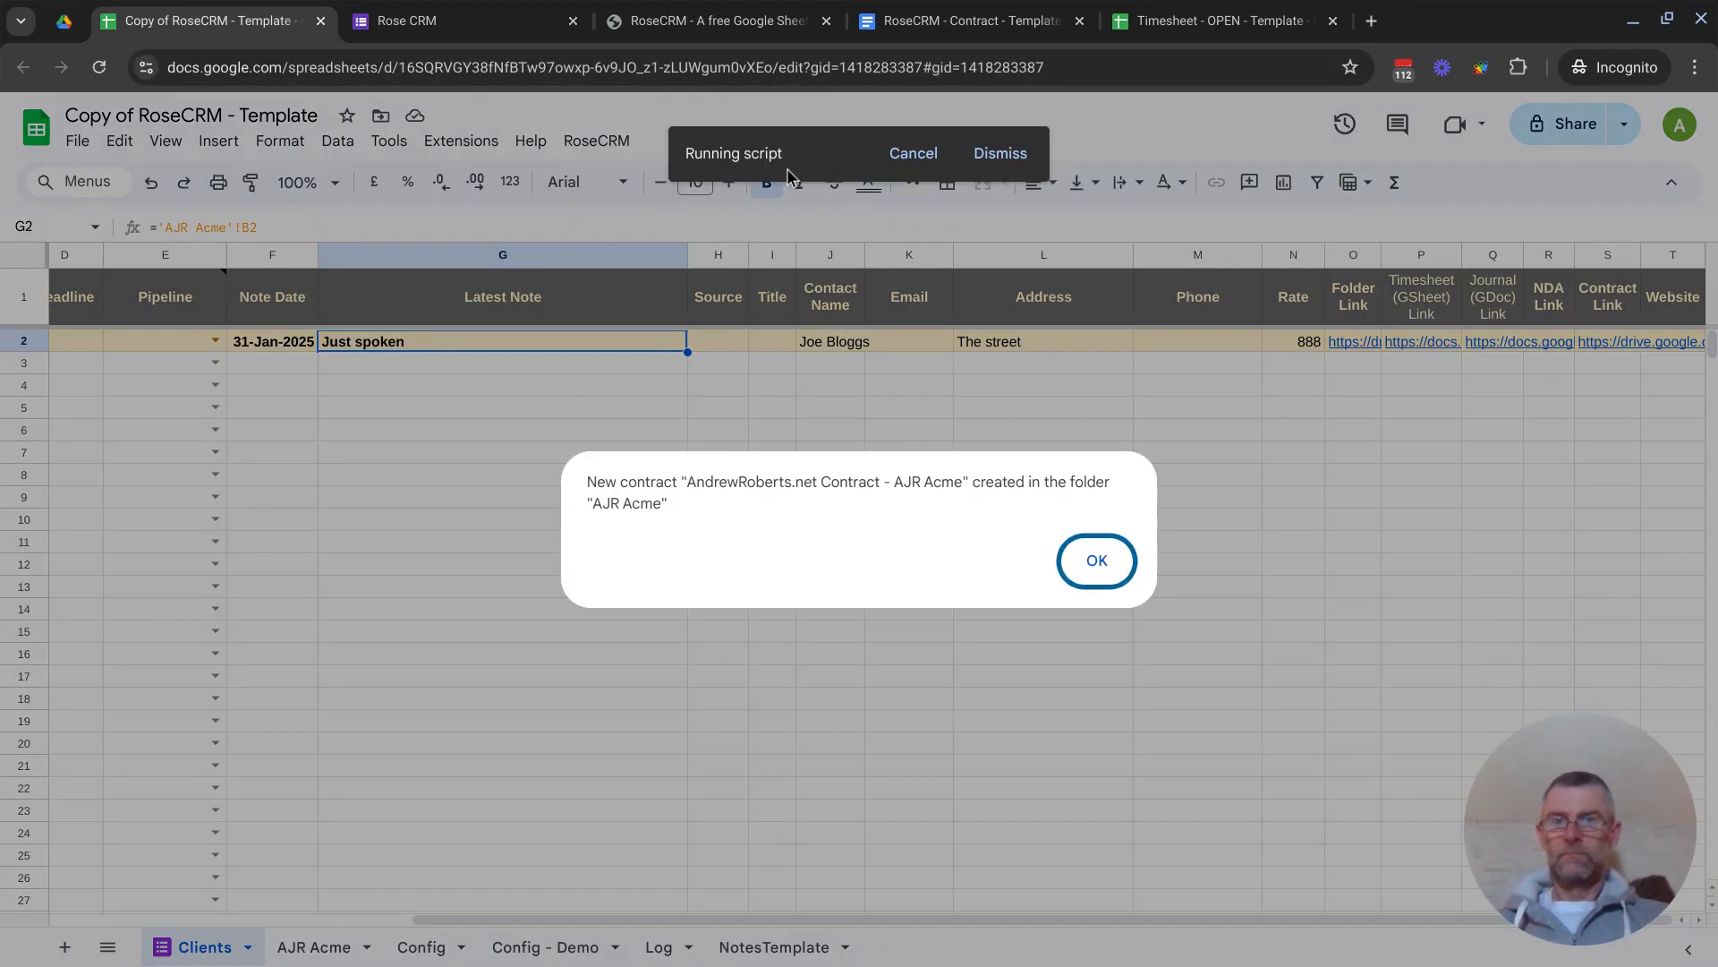
left_click(1097, 562)
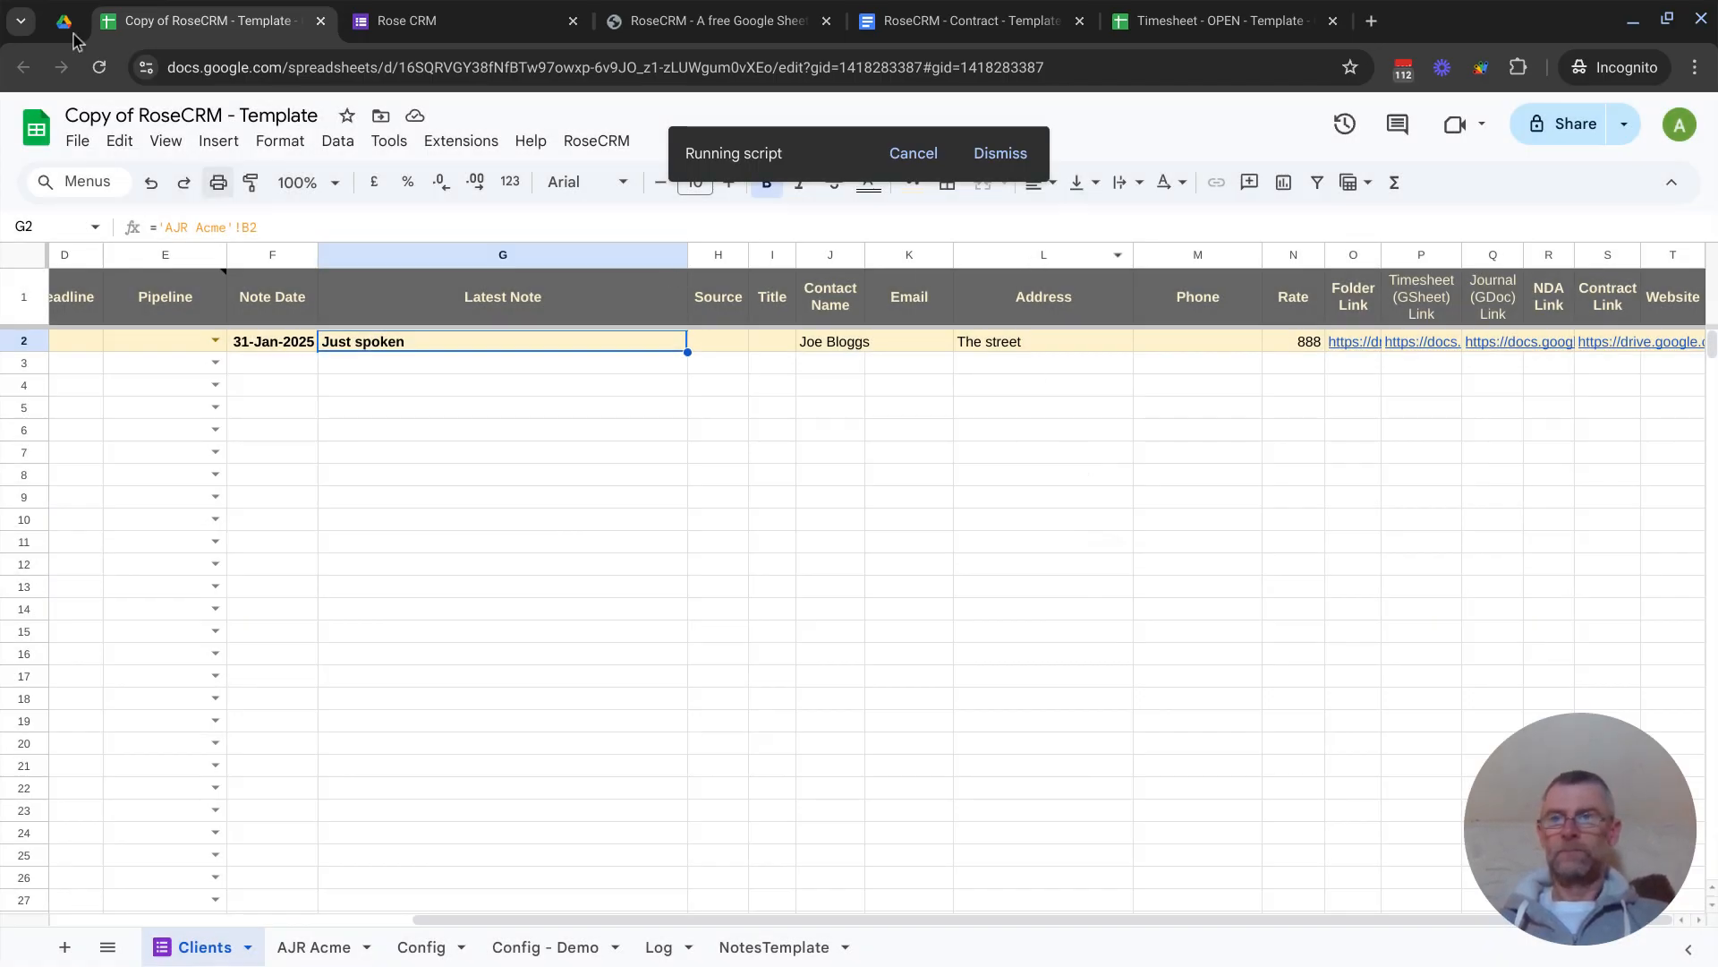
Compare the latest note for AJR Acme on the Clients sheet with the note history on its client sheet
left_click(586, 417)
scroll(586, 417, "left", 5)
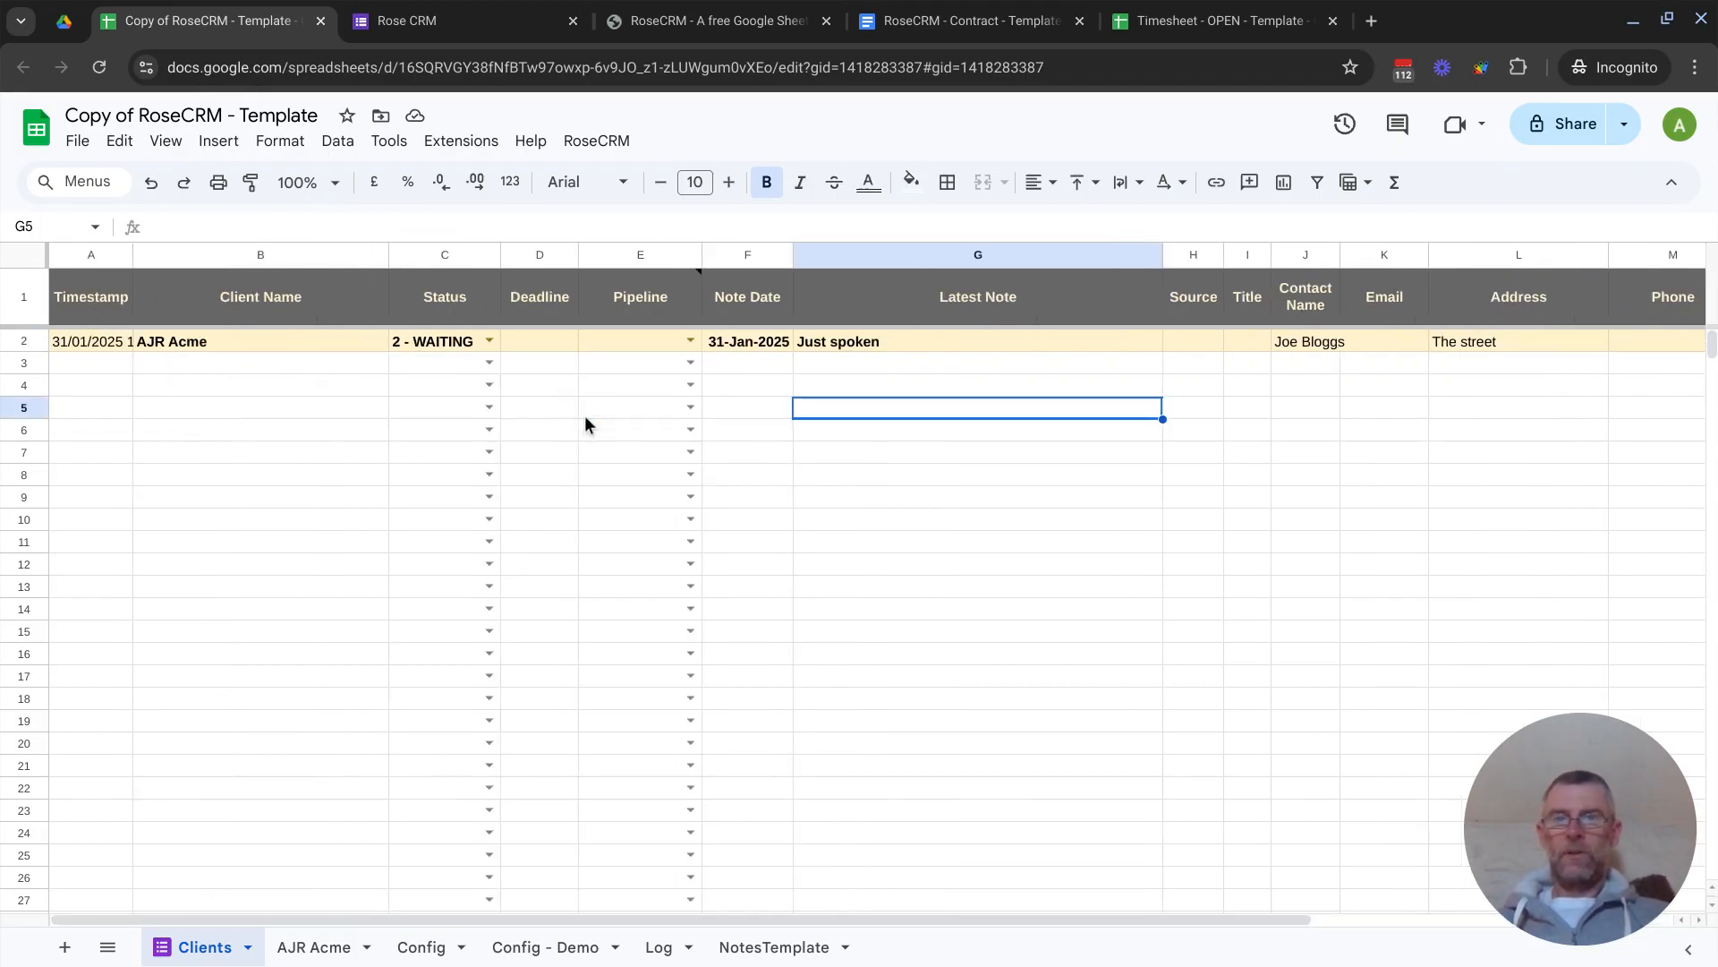
left_click(1015, 343)
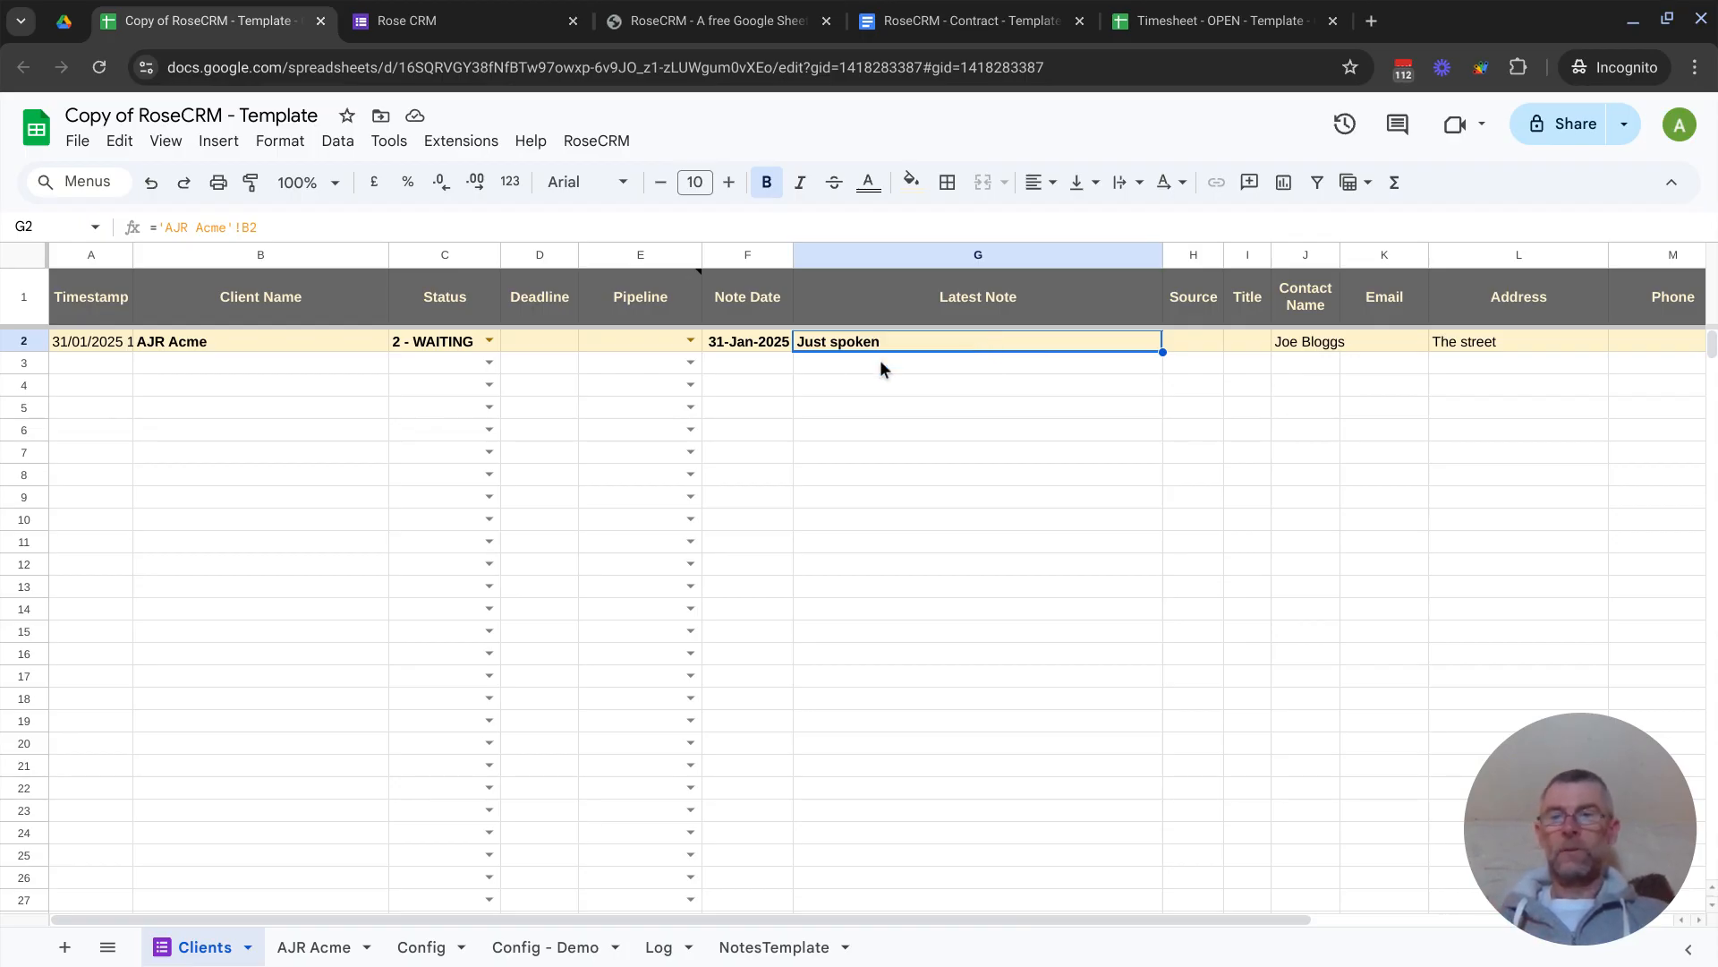
left_click(326, 956)
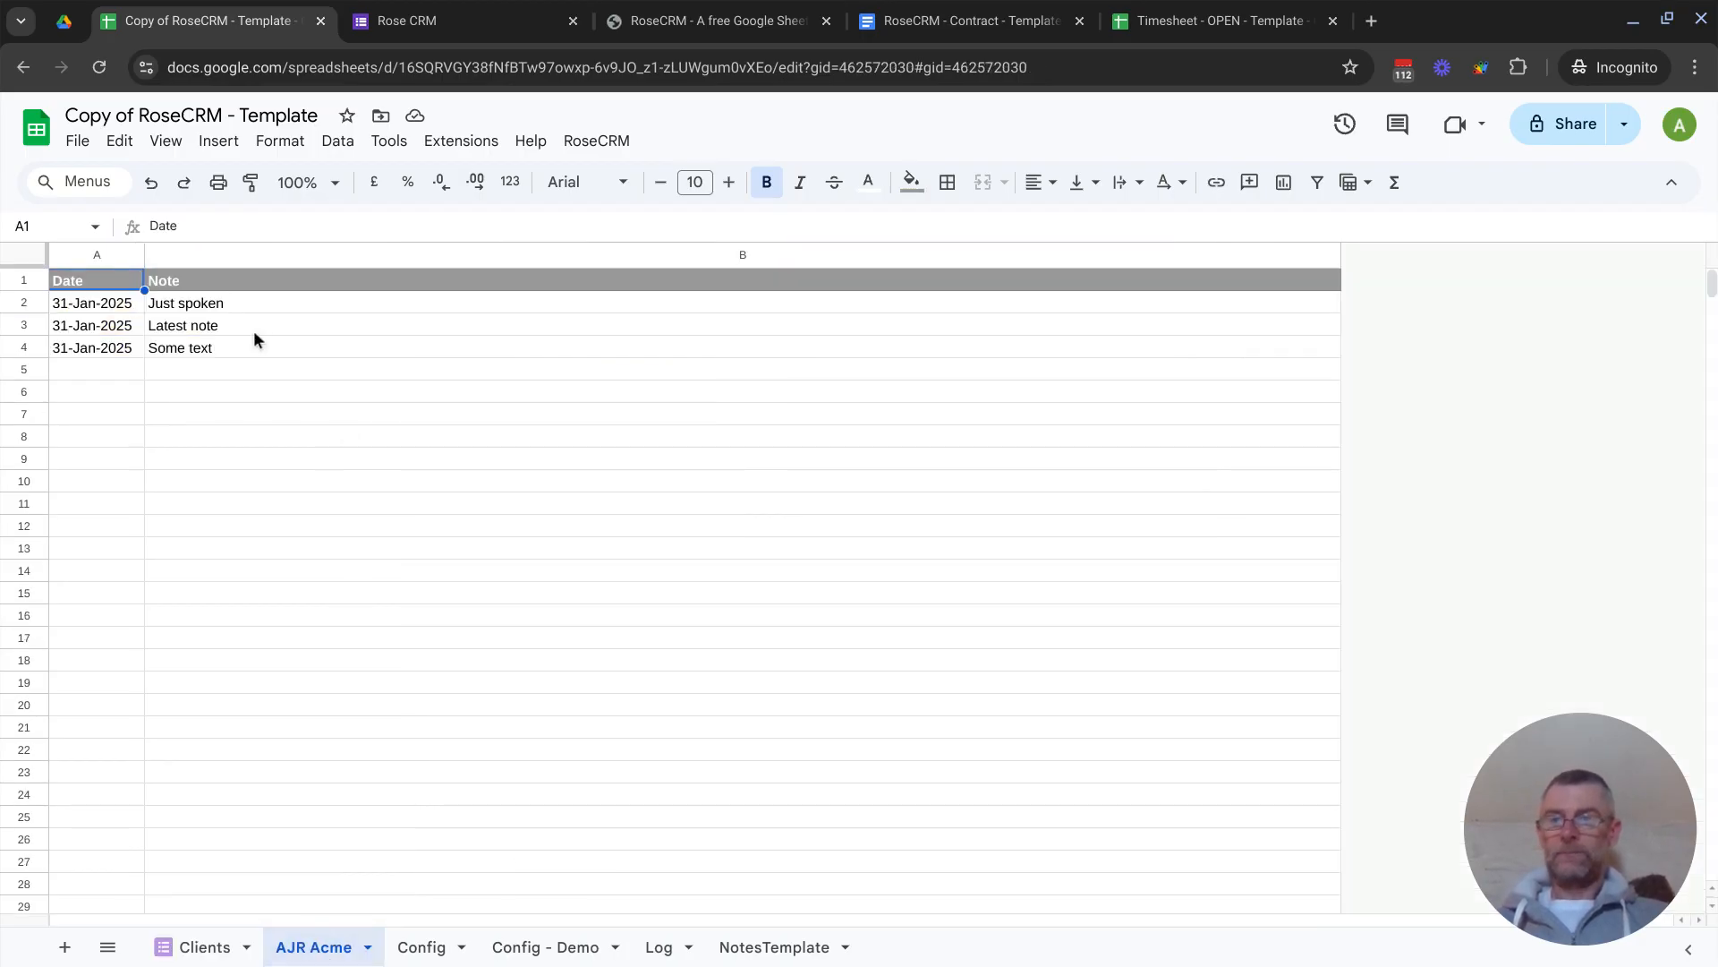
left_click(205, 950)
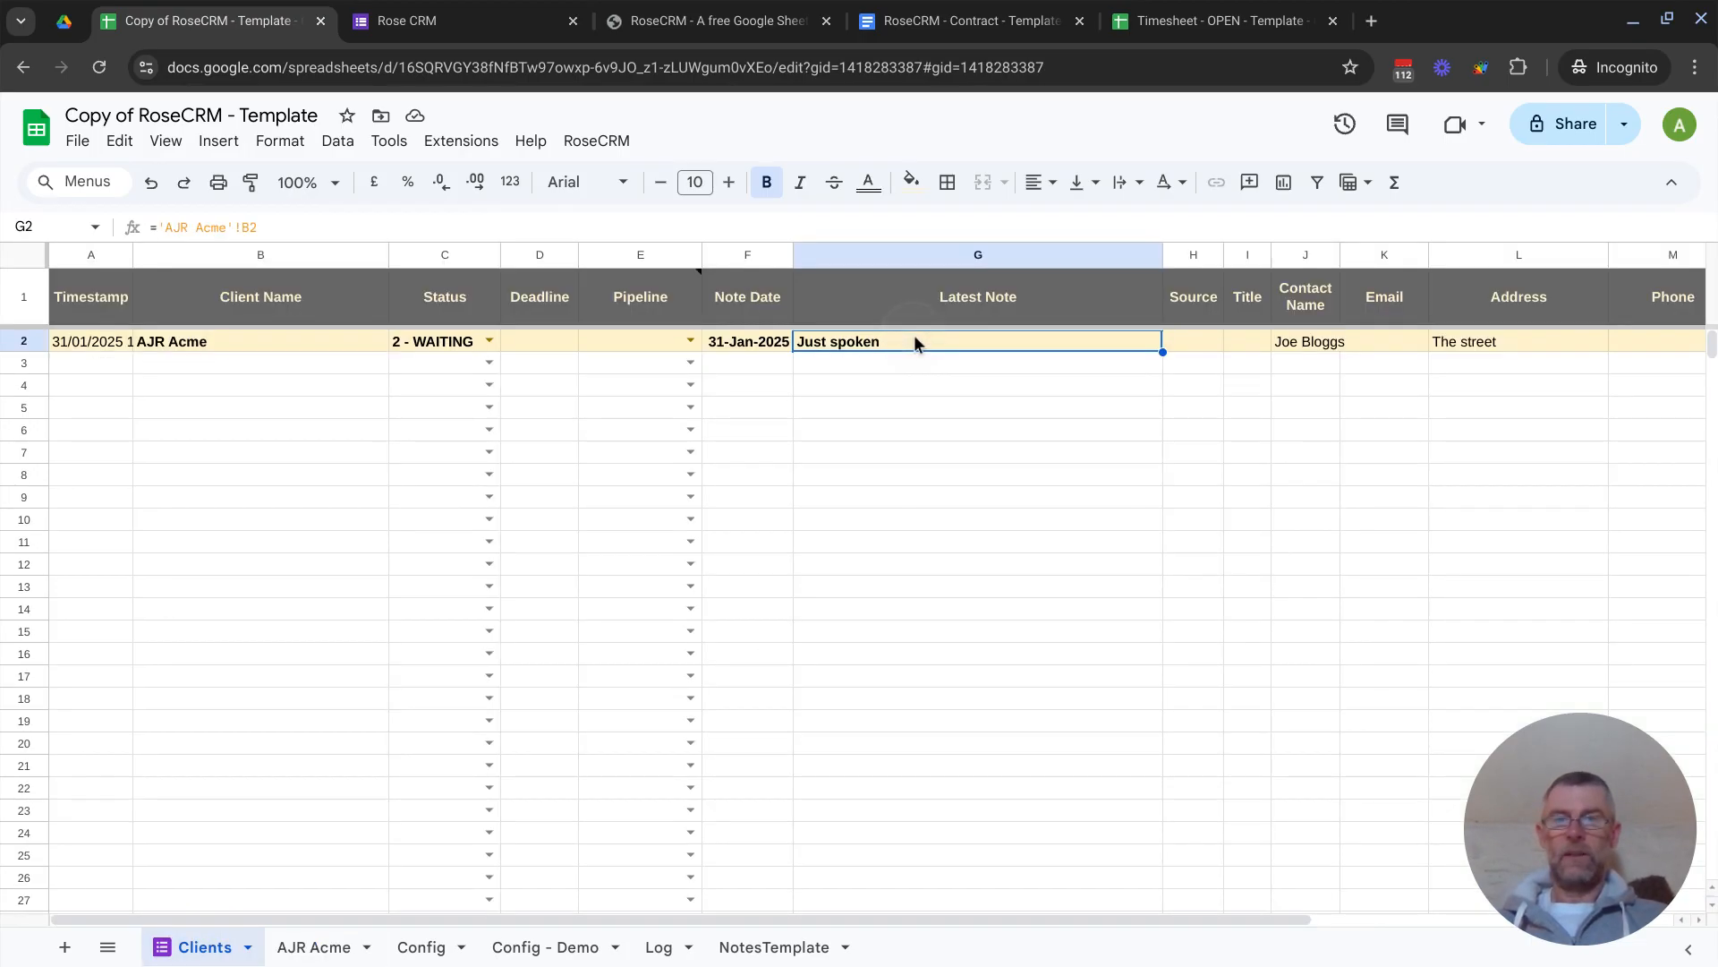
Add a new RoseCRM note reading "New note" for the AJR Acme client
left_click(601, 142)
left_click(631, 244)
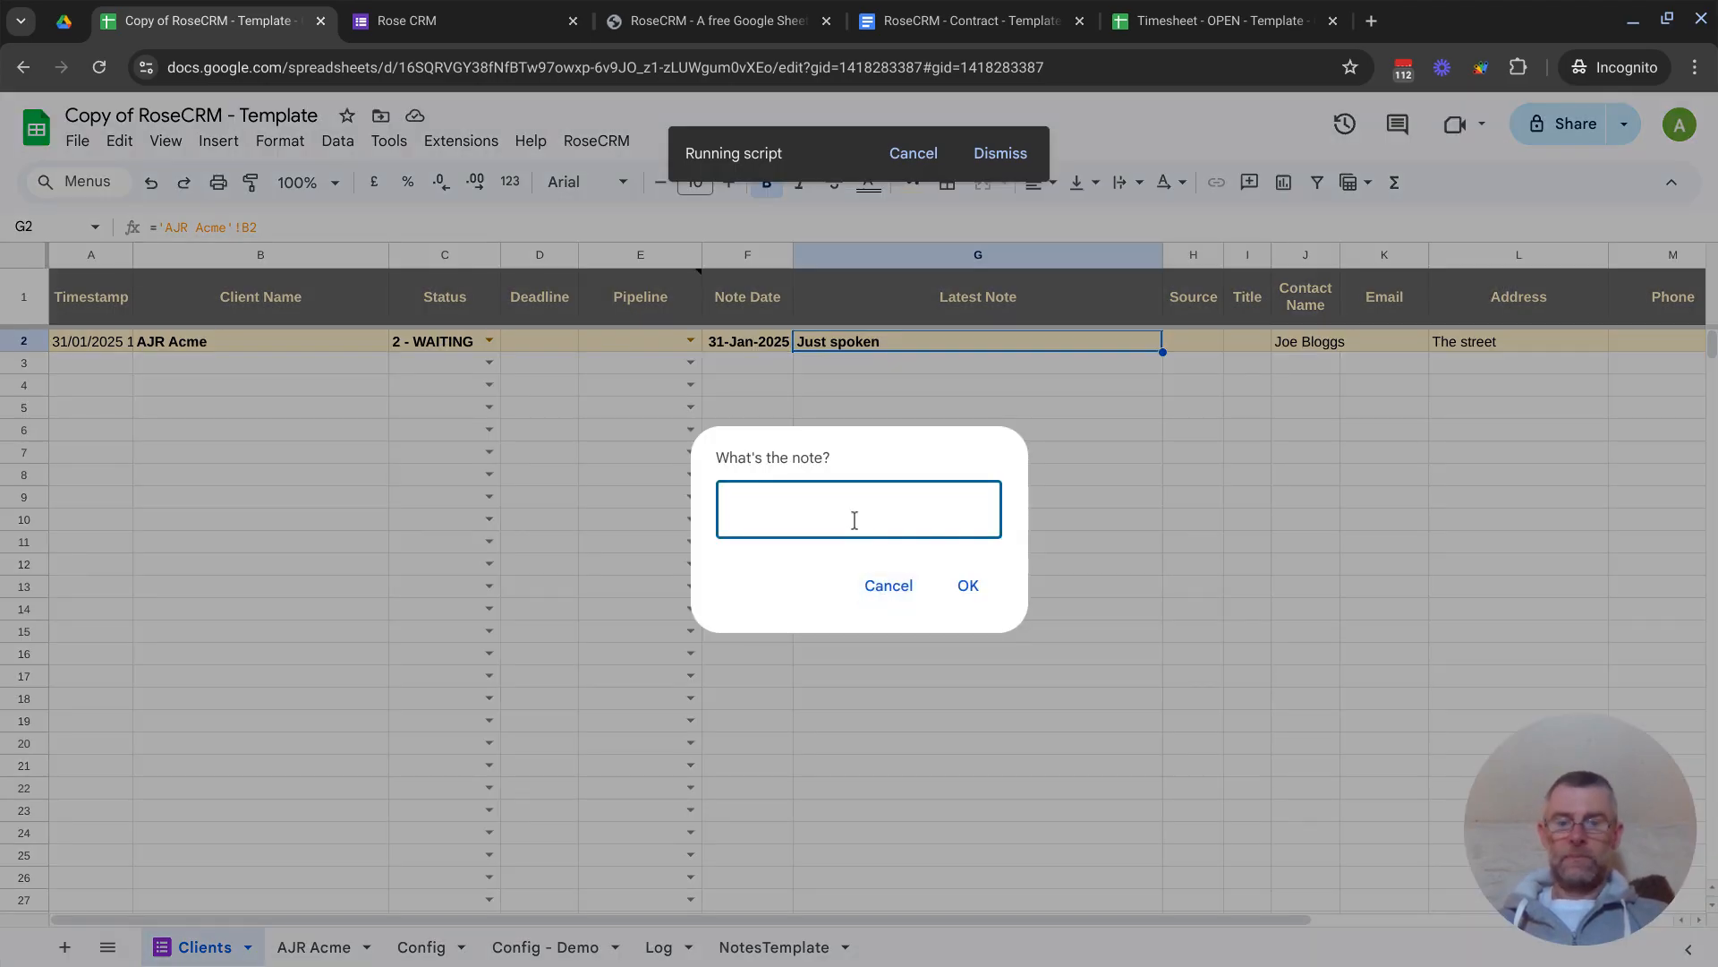
type("New note")
left_click(973, 586)
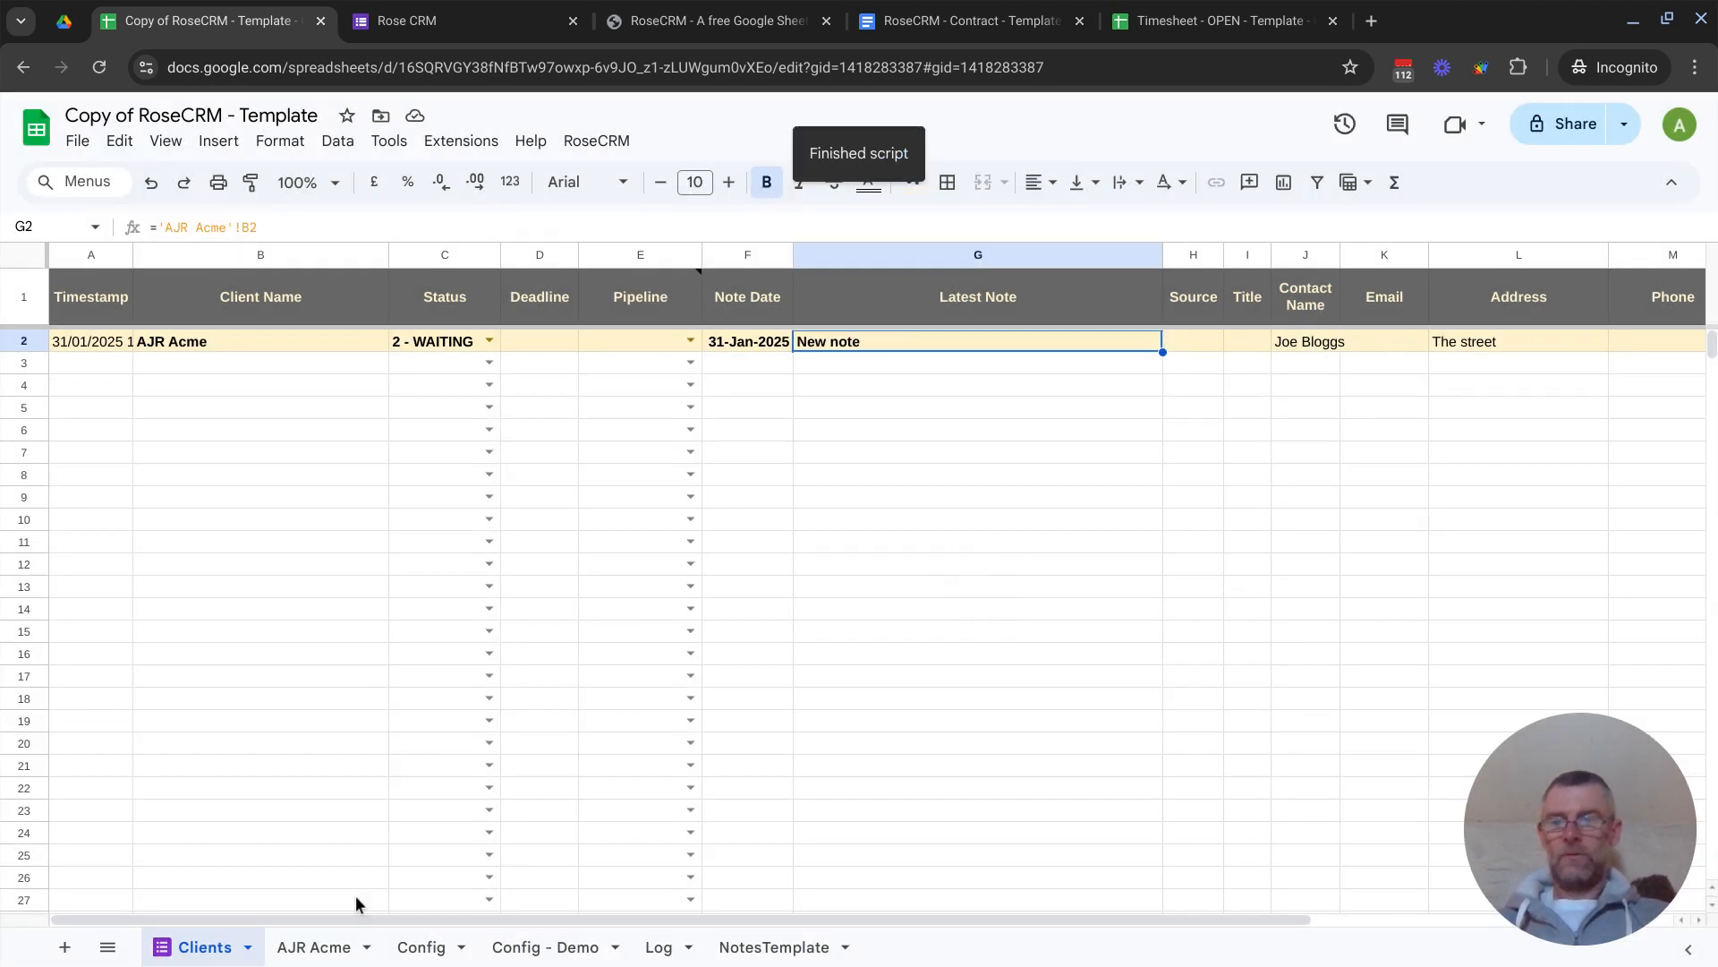
Check the AJR Acme note history, then view the link columns for the client on the Clients sheet
left_click(315, 946)
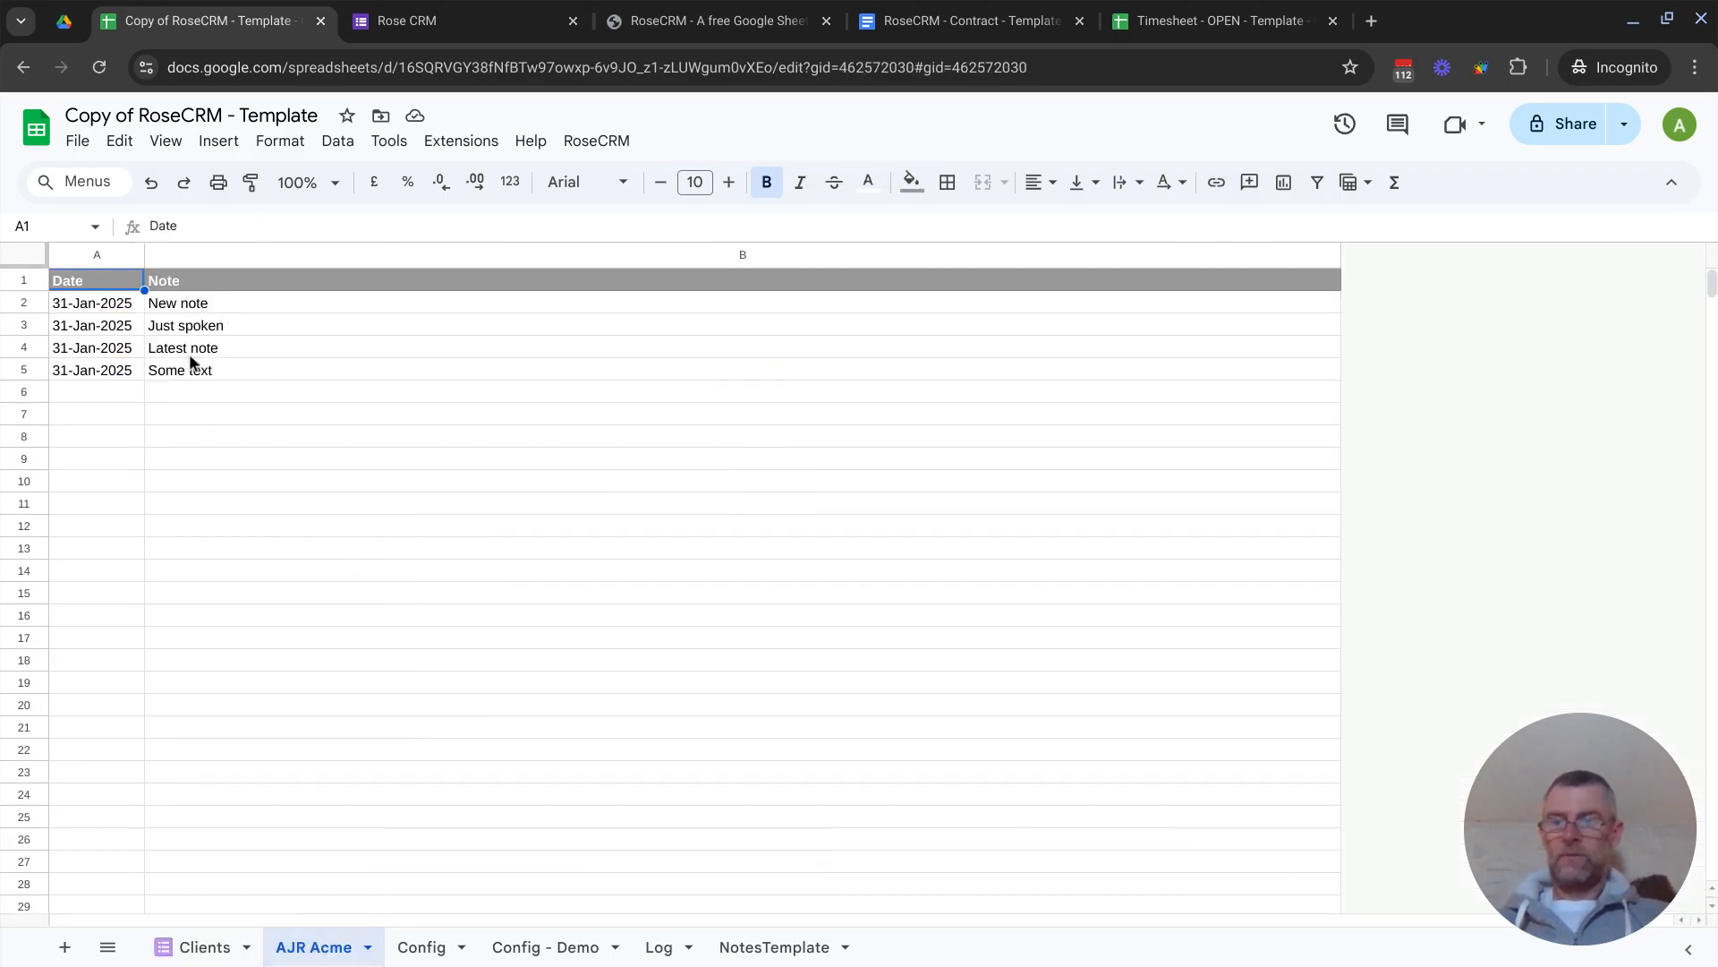
left_click(199, 947)
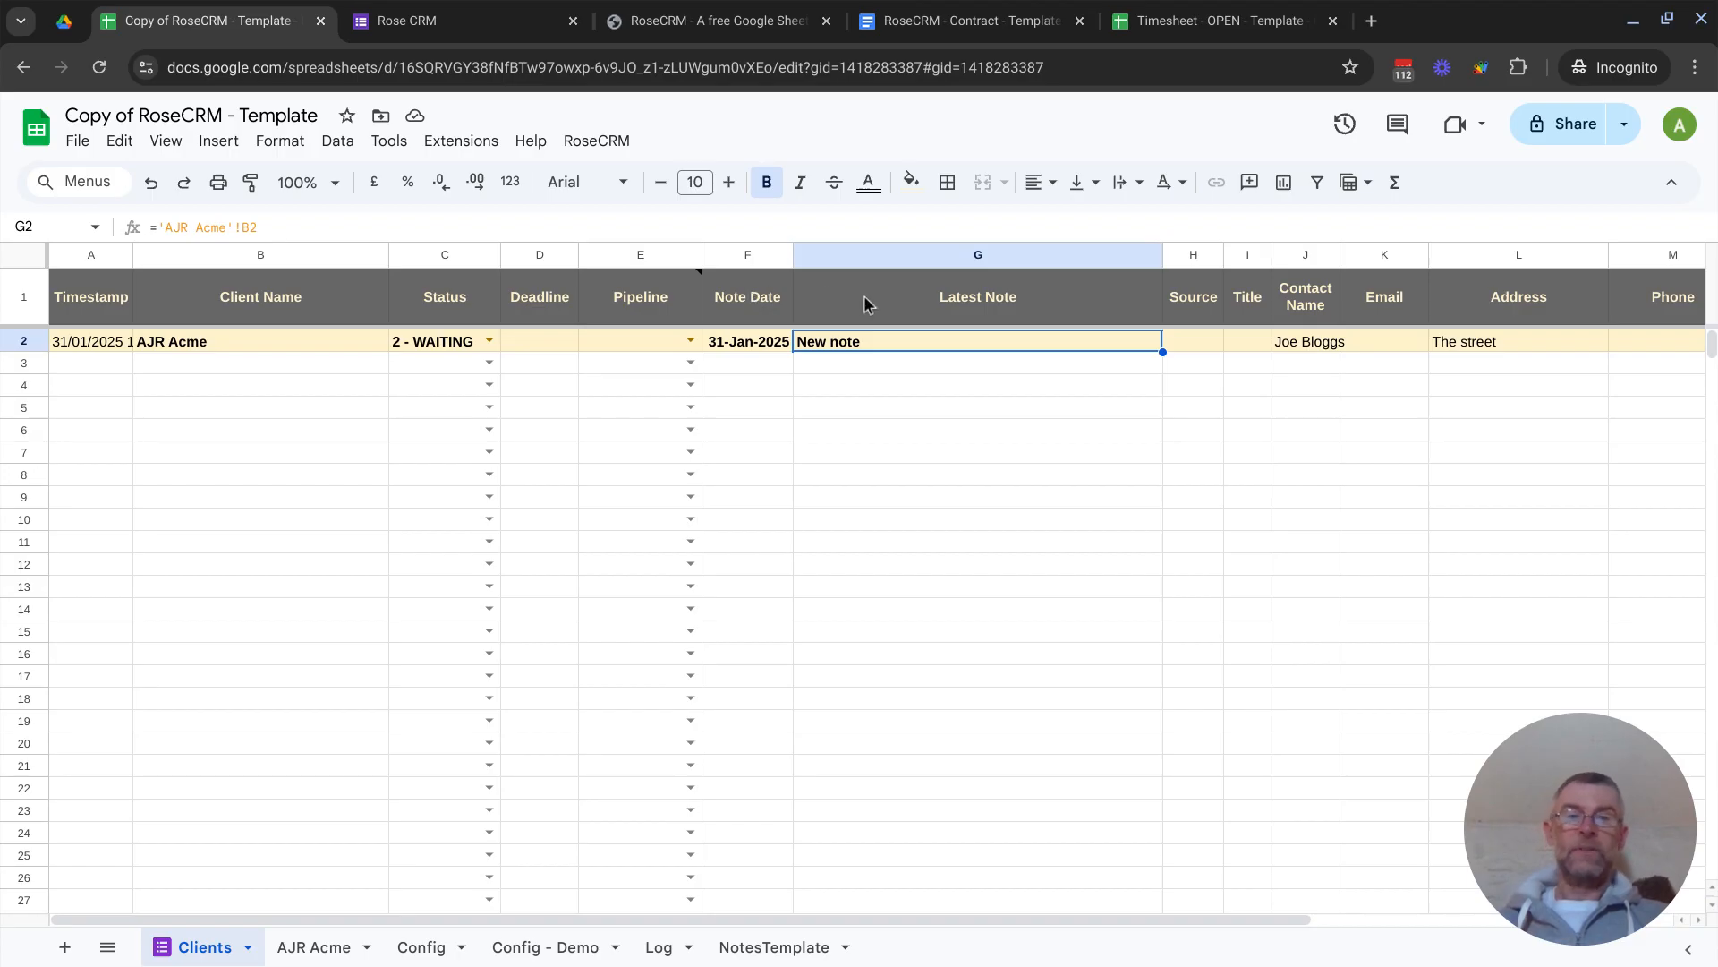
scroll(863, 295, "right", 3)
scroll(862, 296, "right", 3)
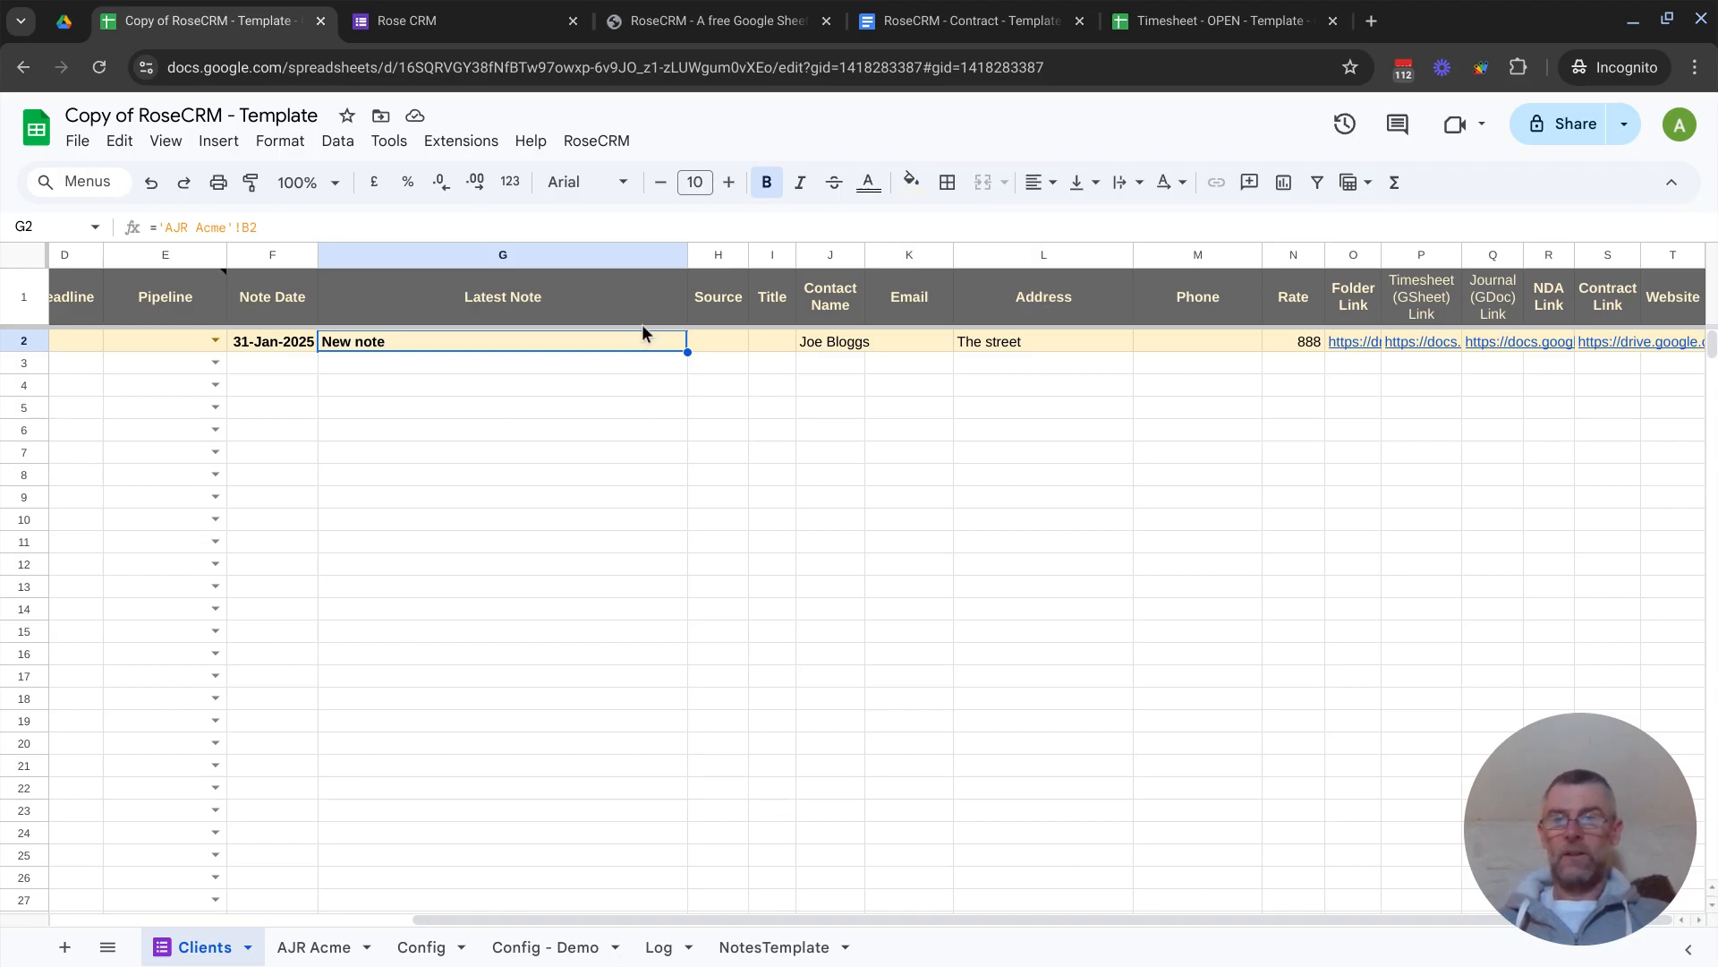
Compare the Clients sheet columns with the questions on the Rose CRM client form
scroll(540, 421, "left", 6)
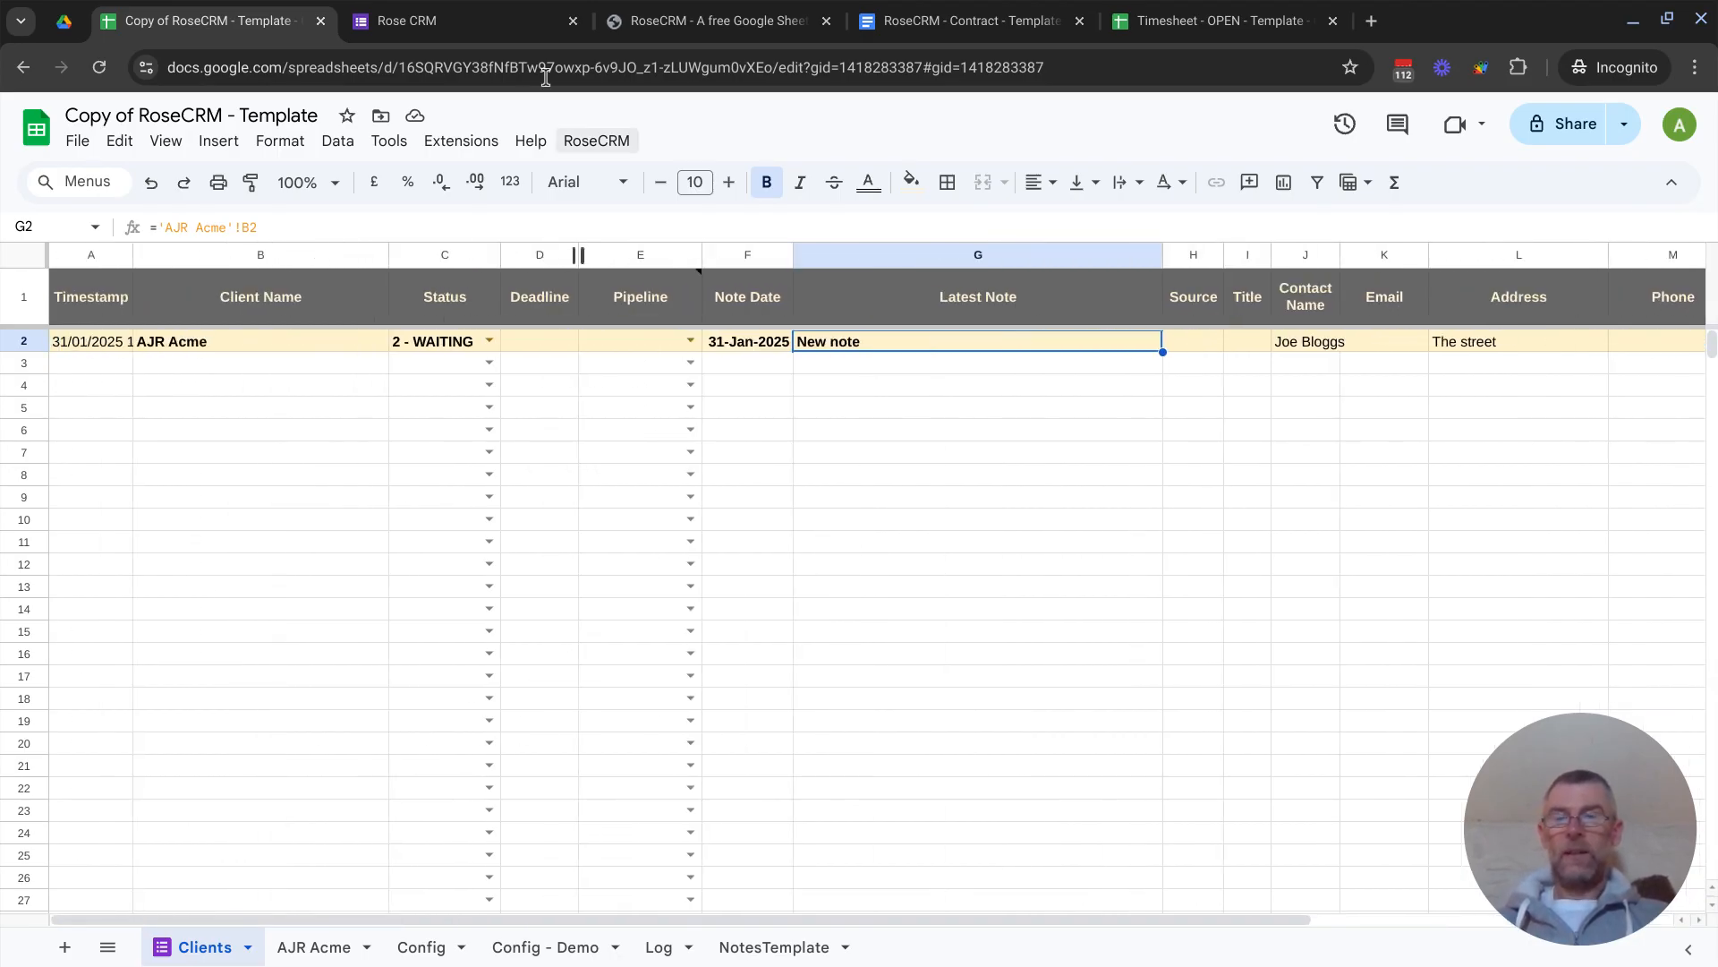
left_click(475, 25)
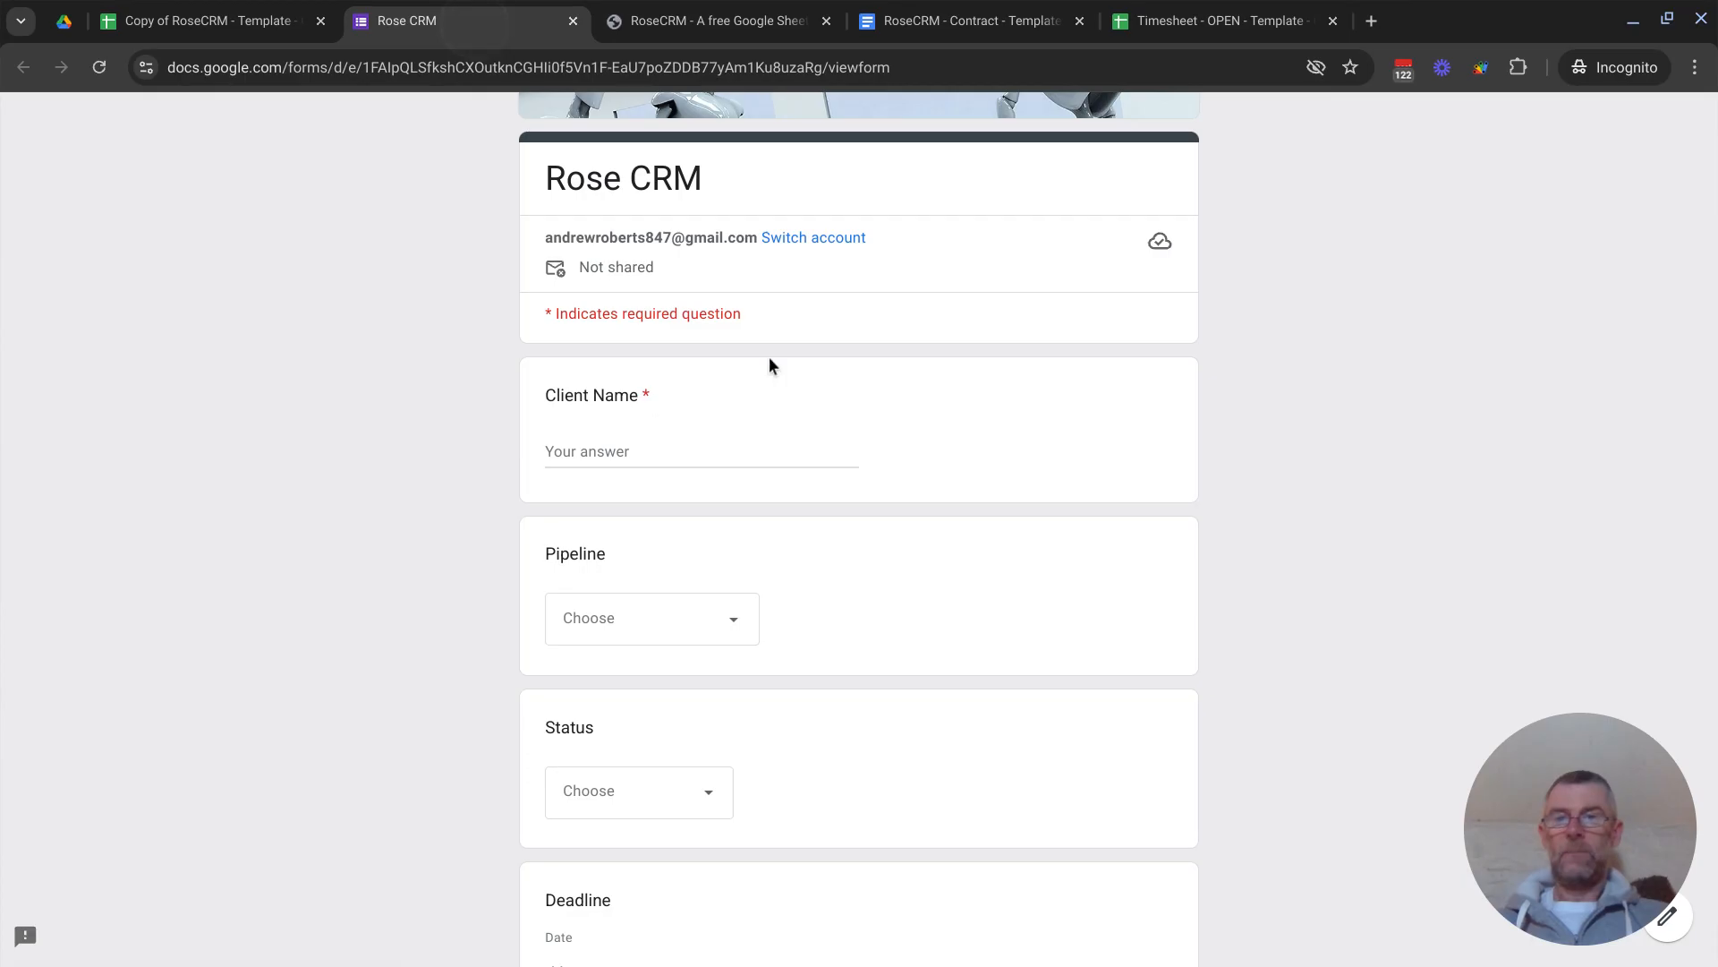
left_click(207, 20)
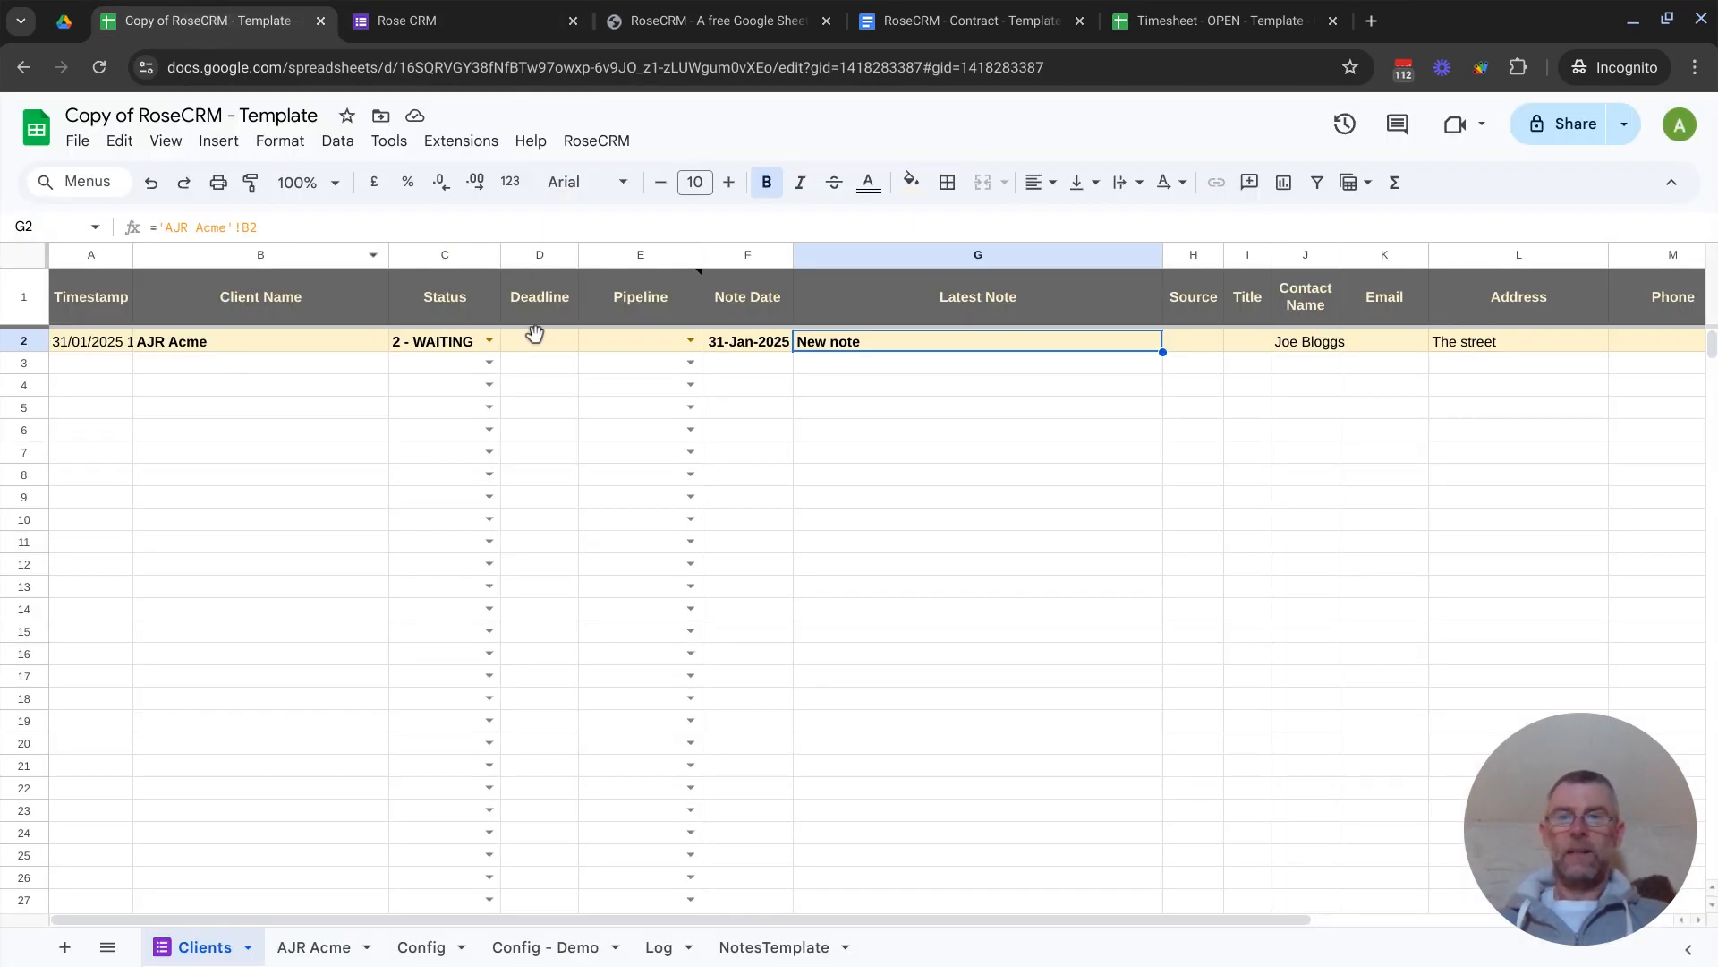
Review the Config sheet's company settings, folder IDs, header names and template IDs, and return to the Clients sheet
left_click(414, 952)
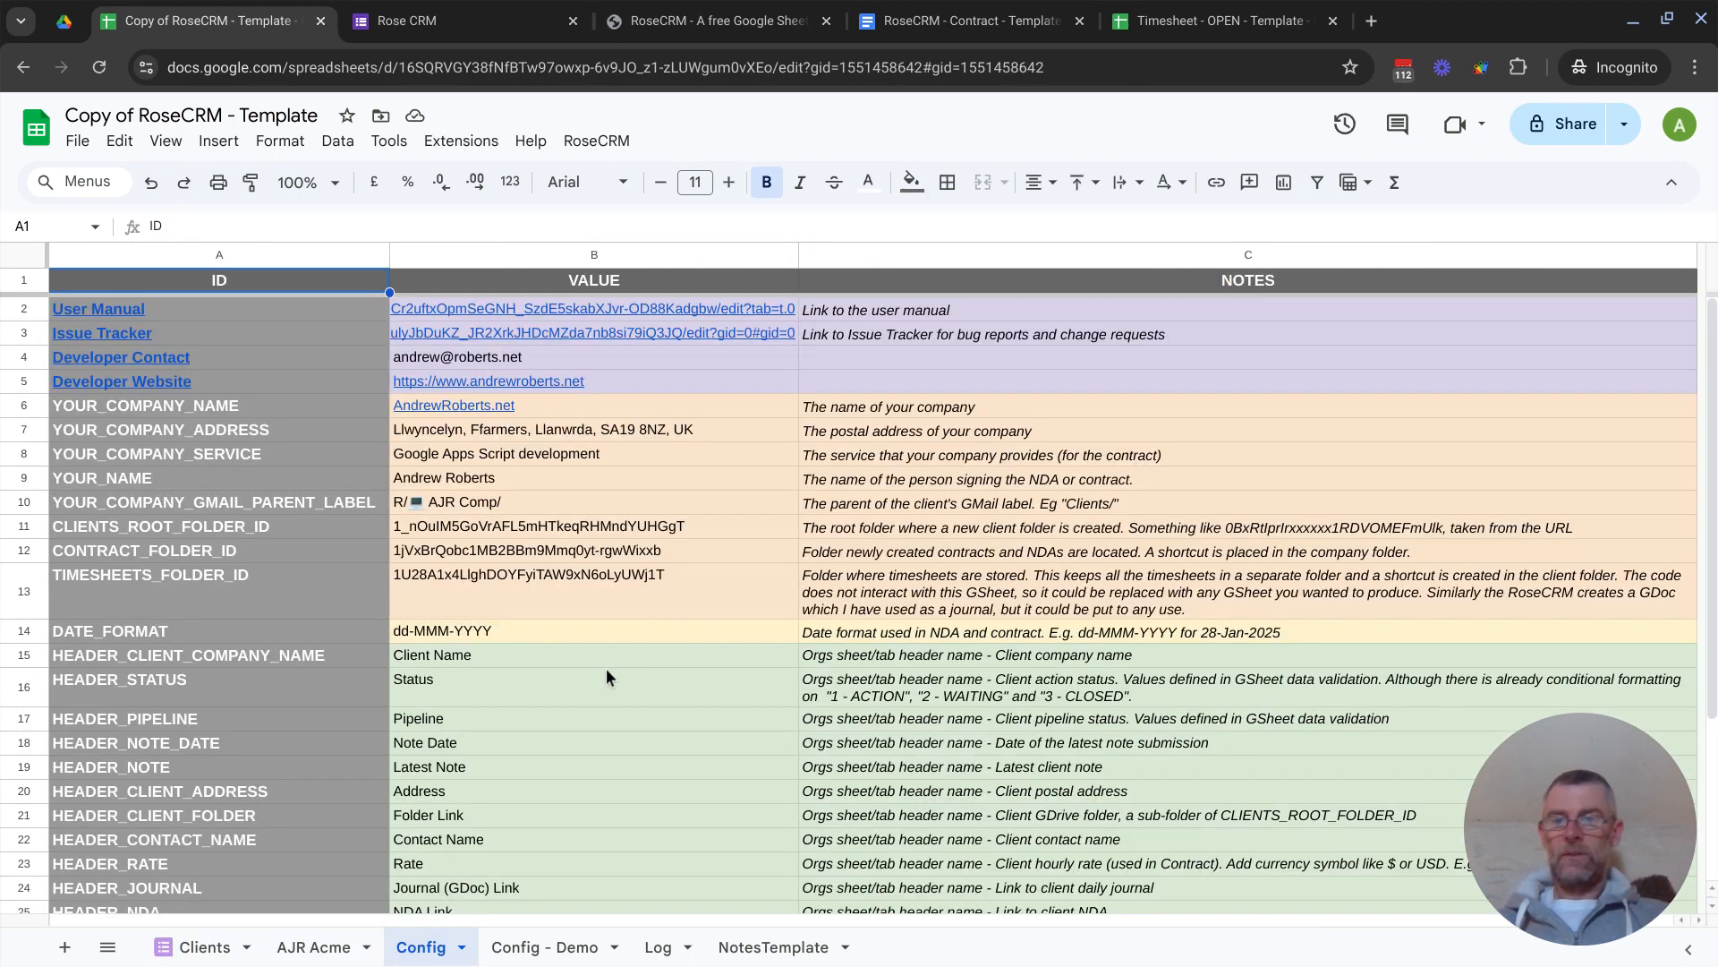
scroll(625, 648, "down", 5)
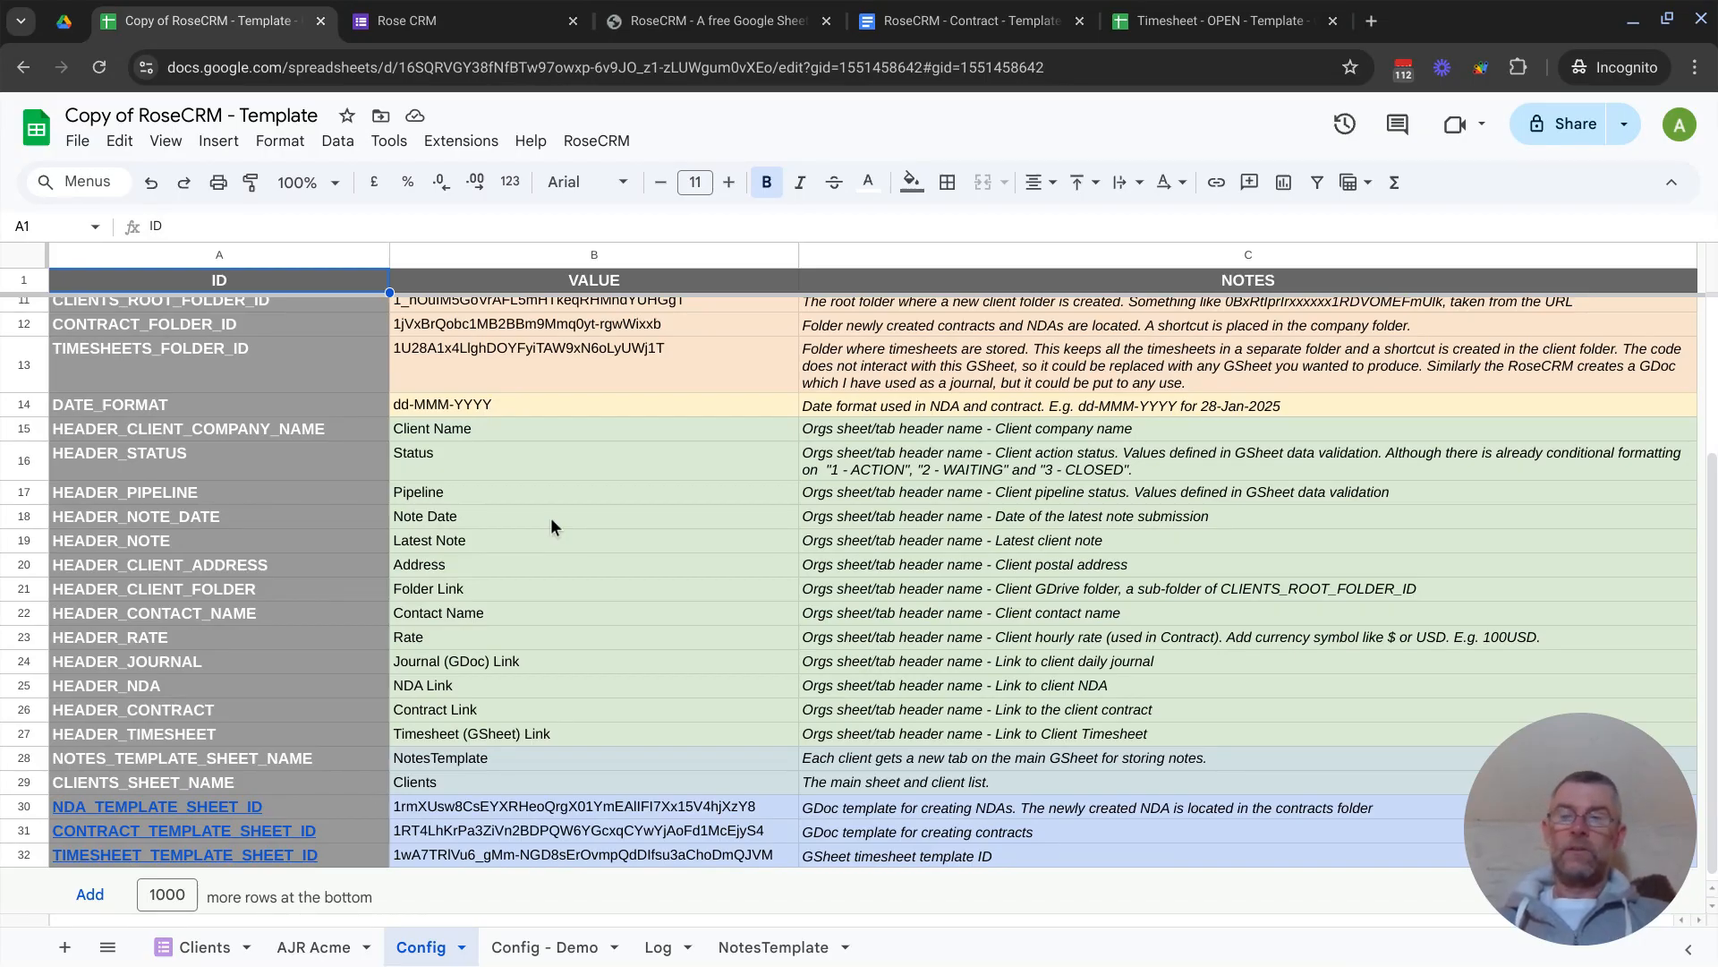
left_click(224, 947)
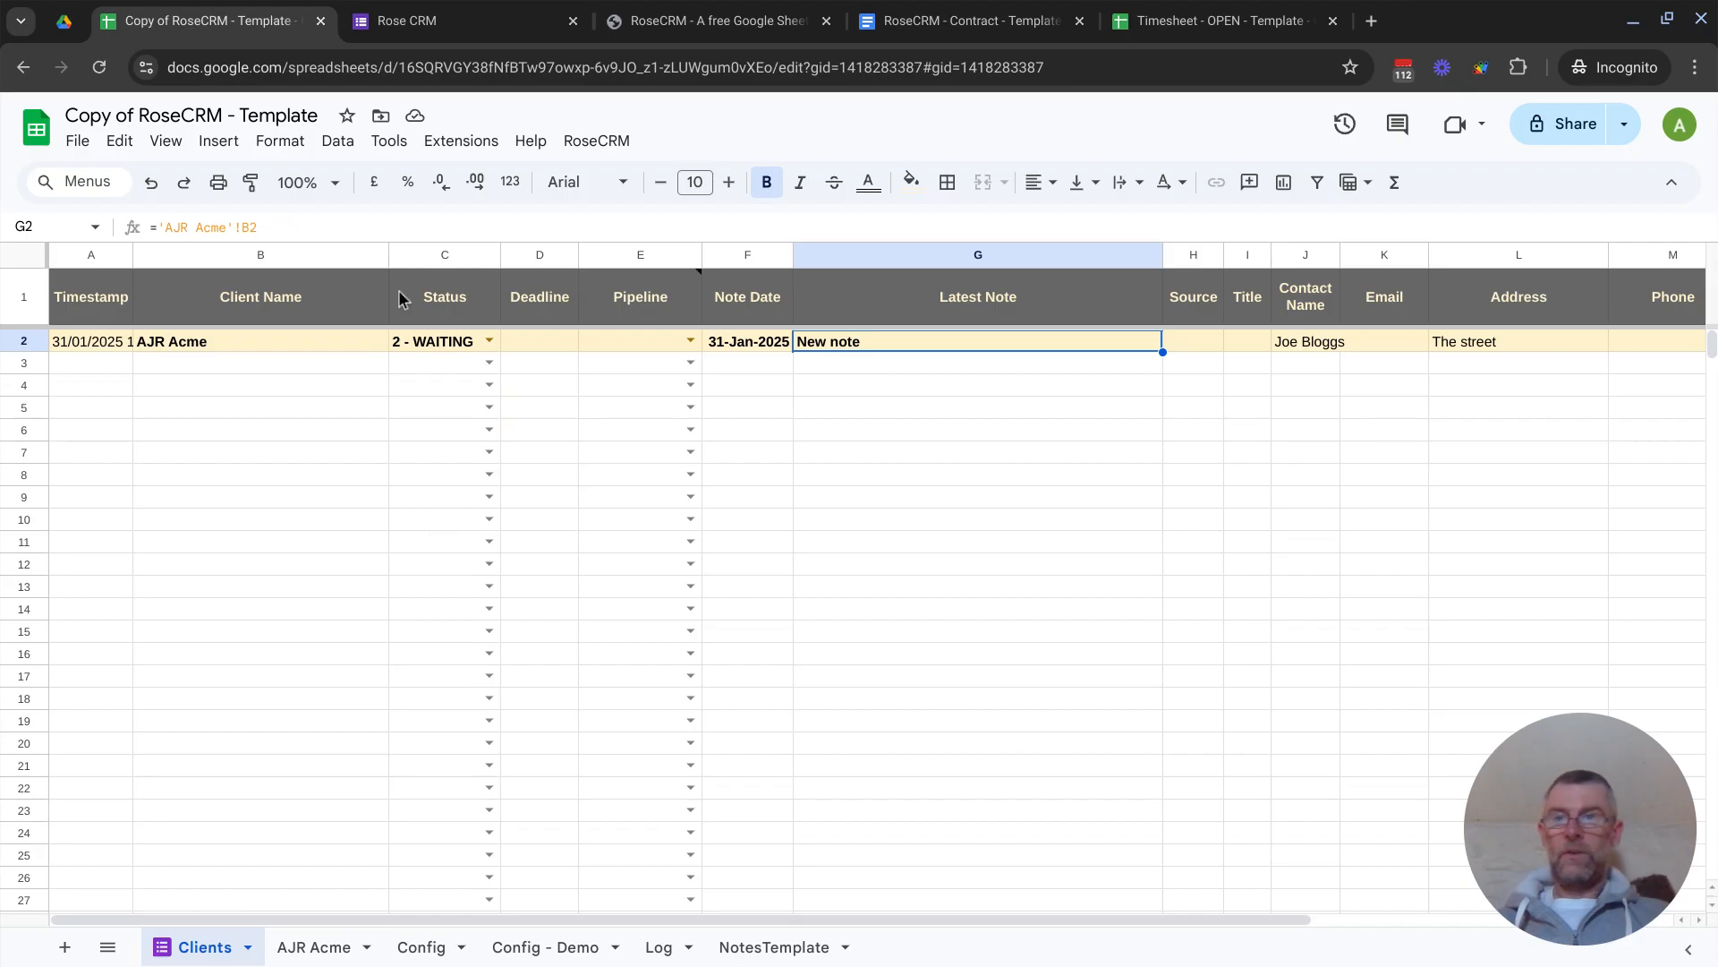
Close the used spreadsheet copy and client form, and make a fresh copy of the GSheet template from the RoseCRM blog post
left_click(24, 69)
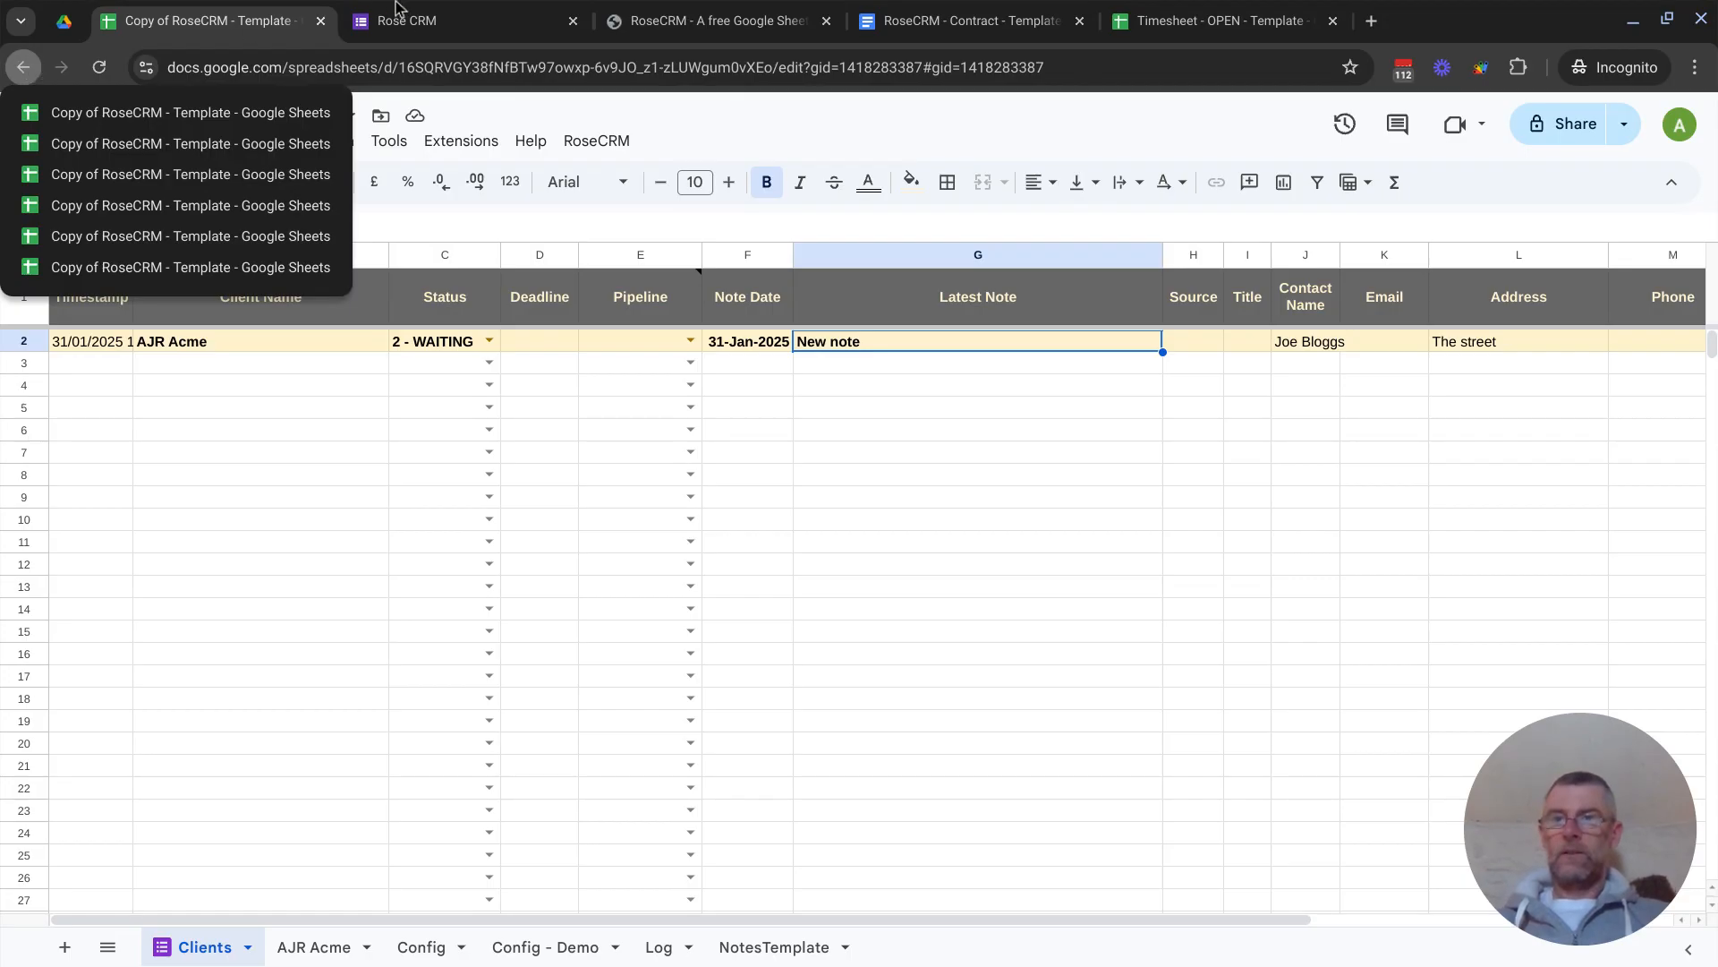
left_click(404, 27)
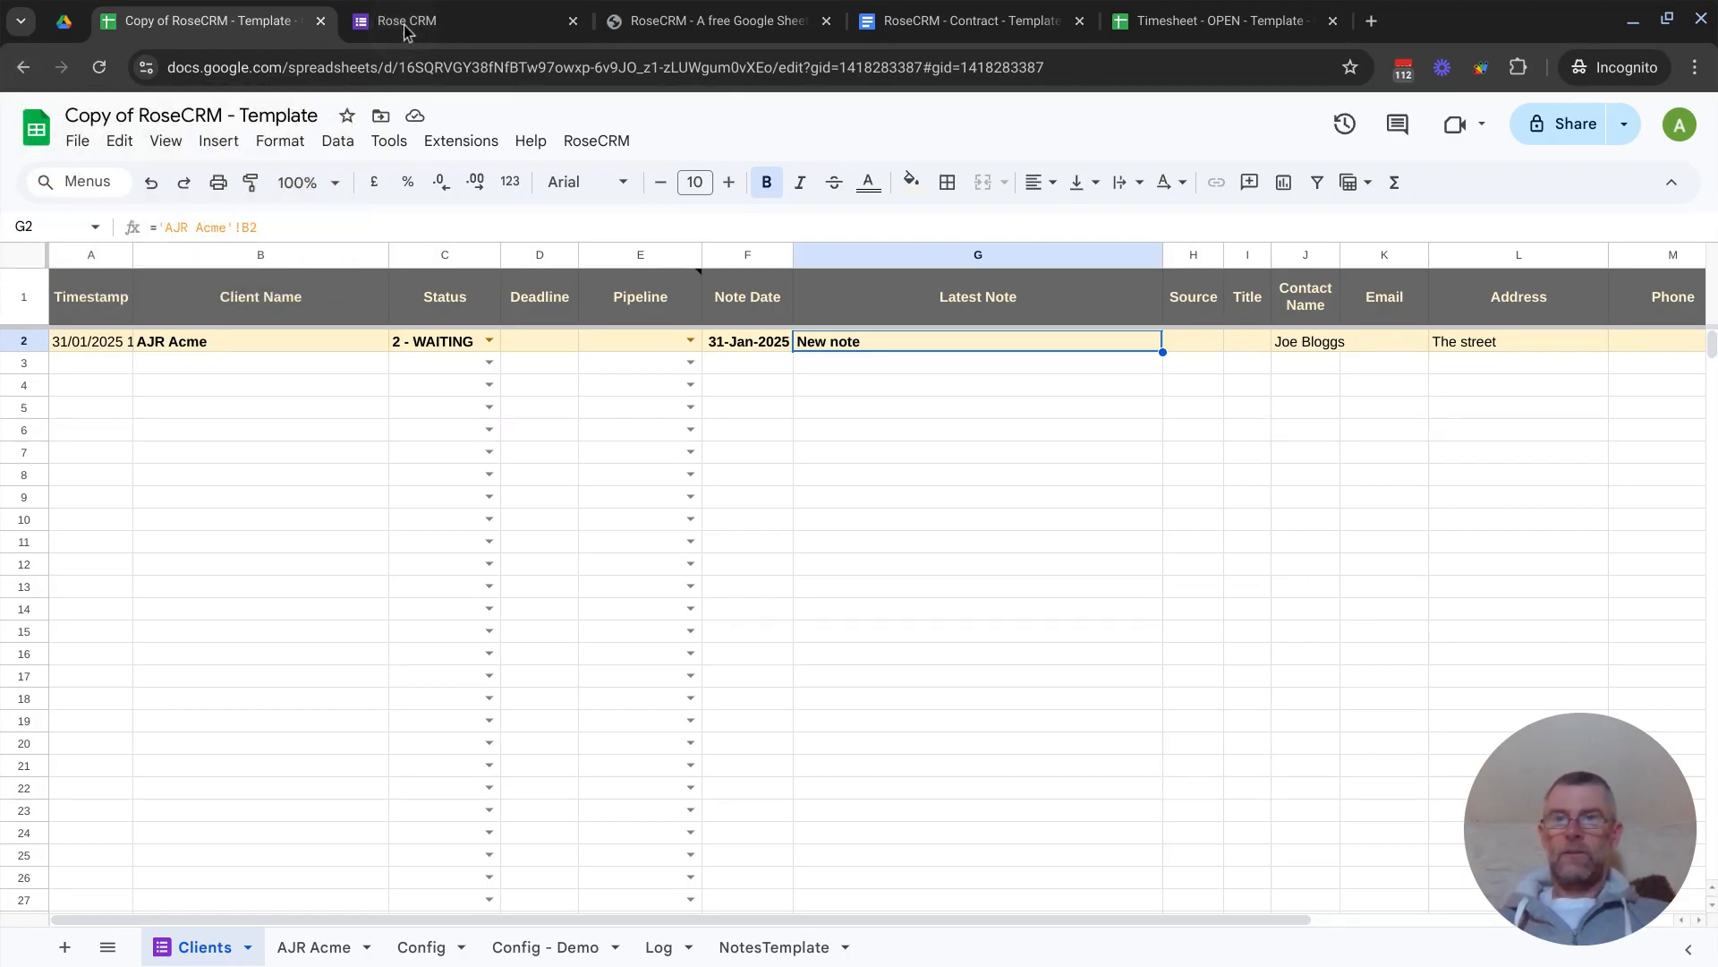
left_click(627, 25)
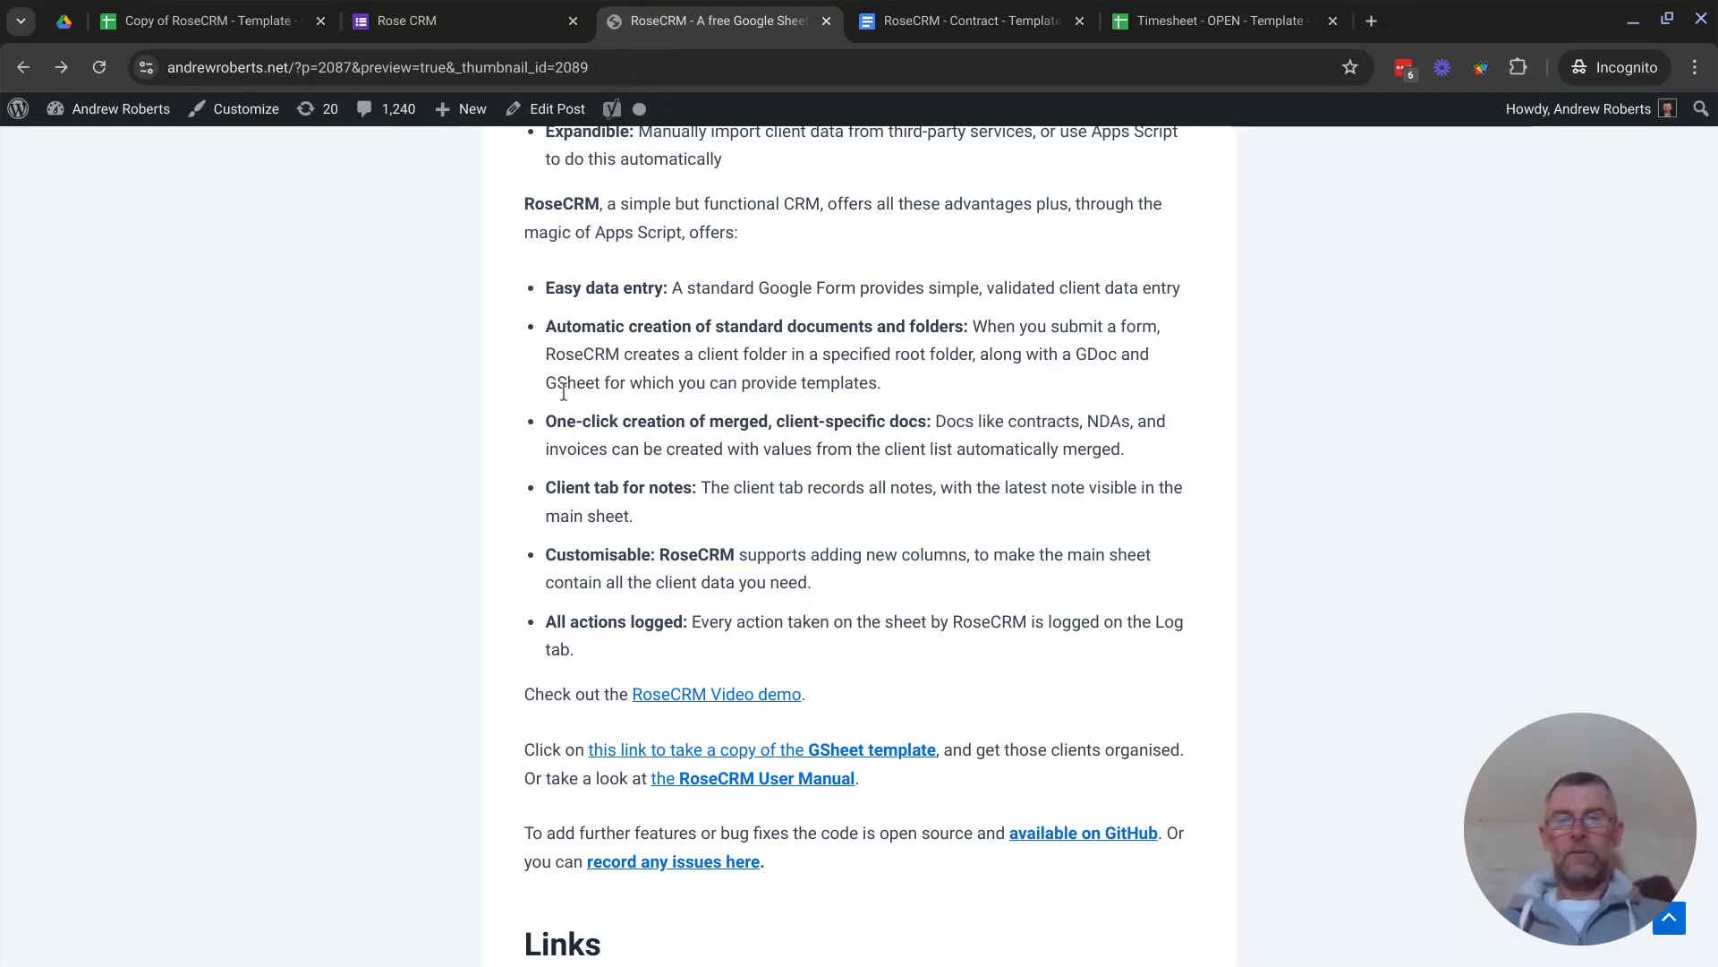
scroll(563, 392, "down", 3)
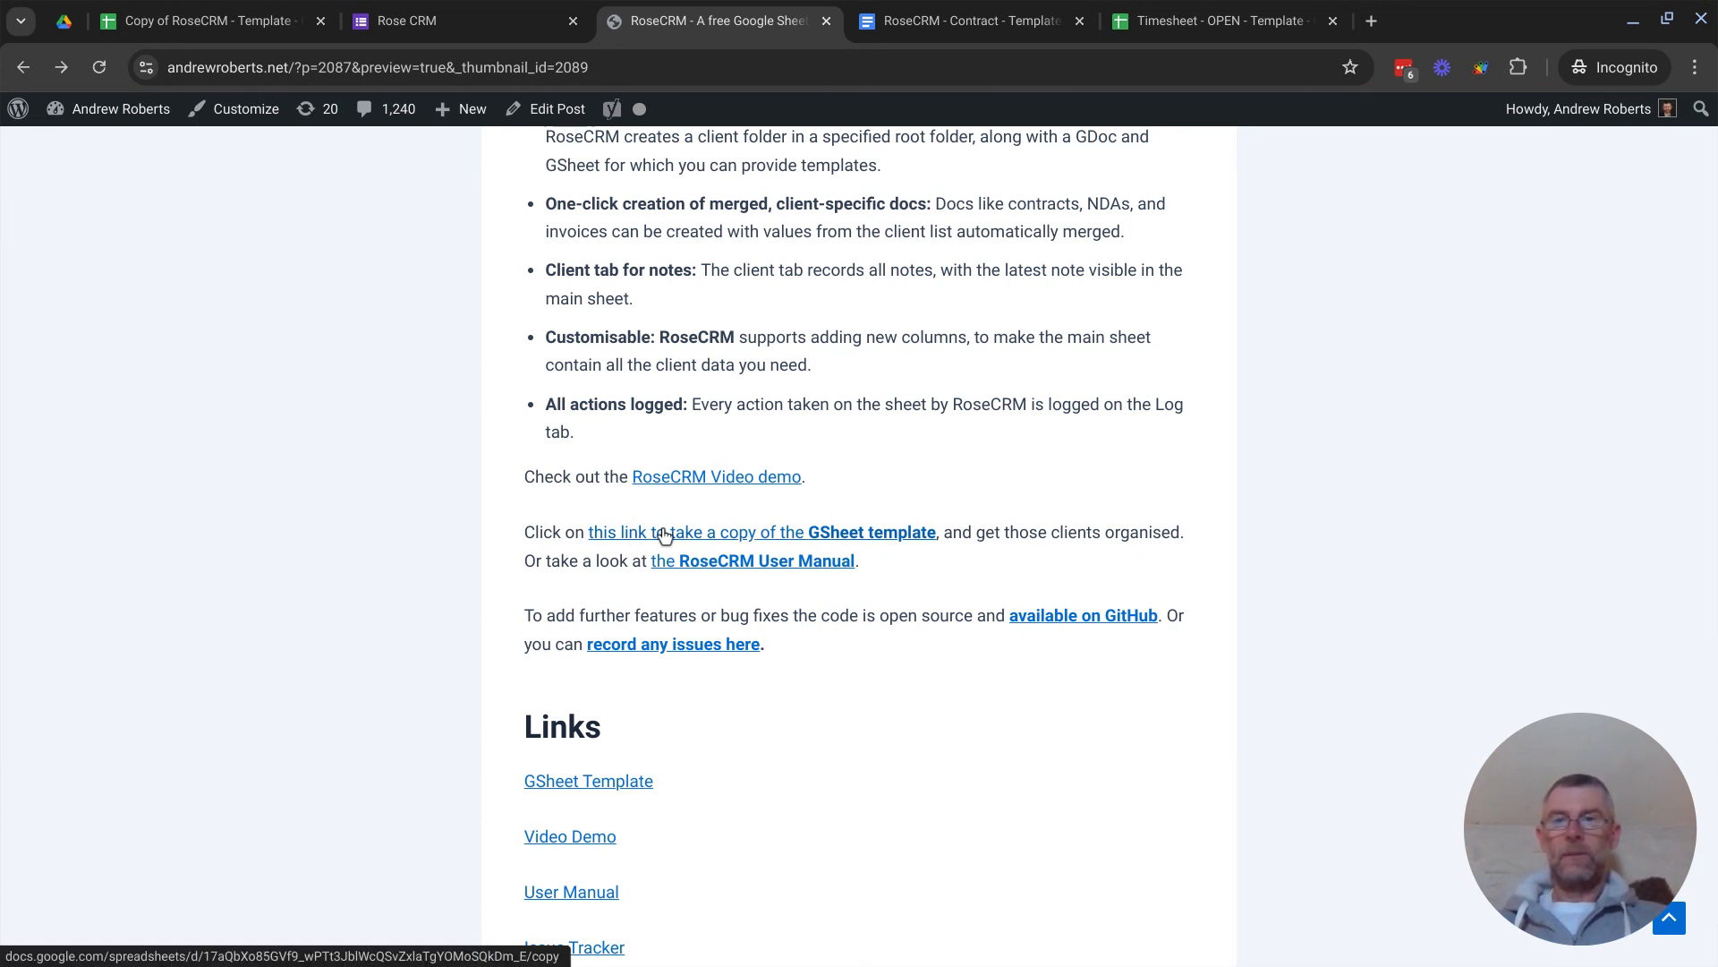
left_click(322, 22)
left_click(322, 21)
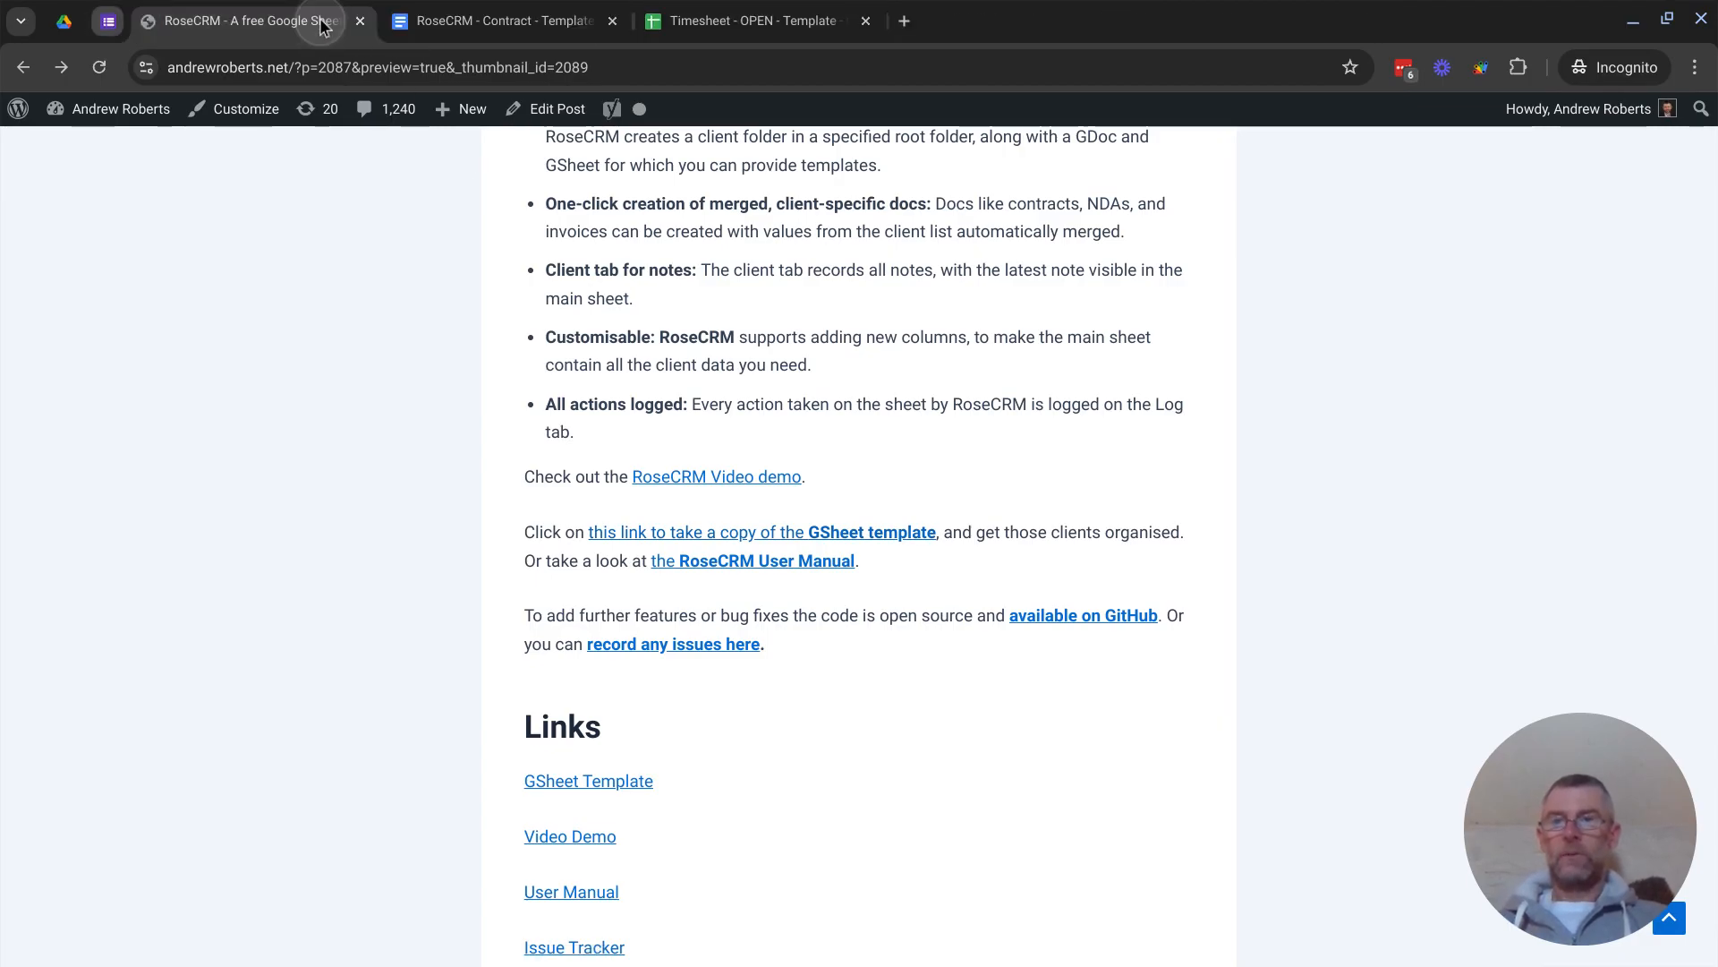
left_click(688, 535)
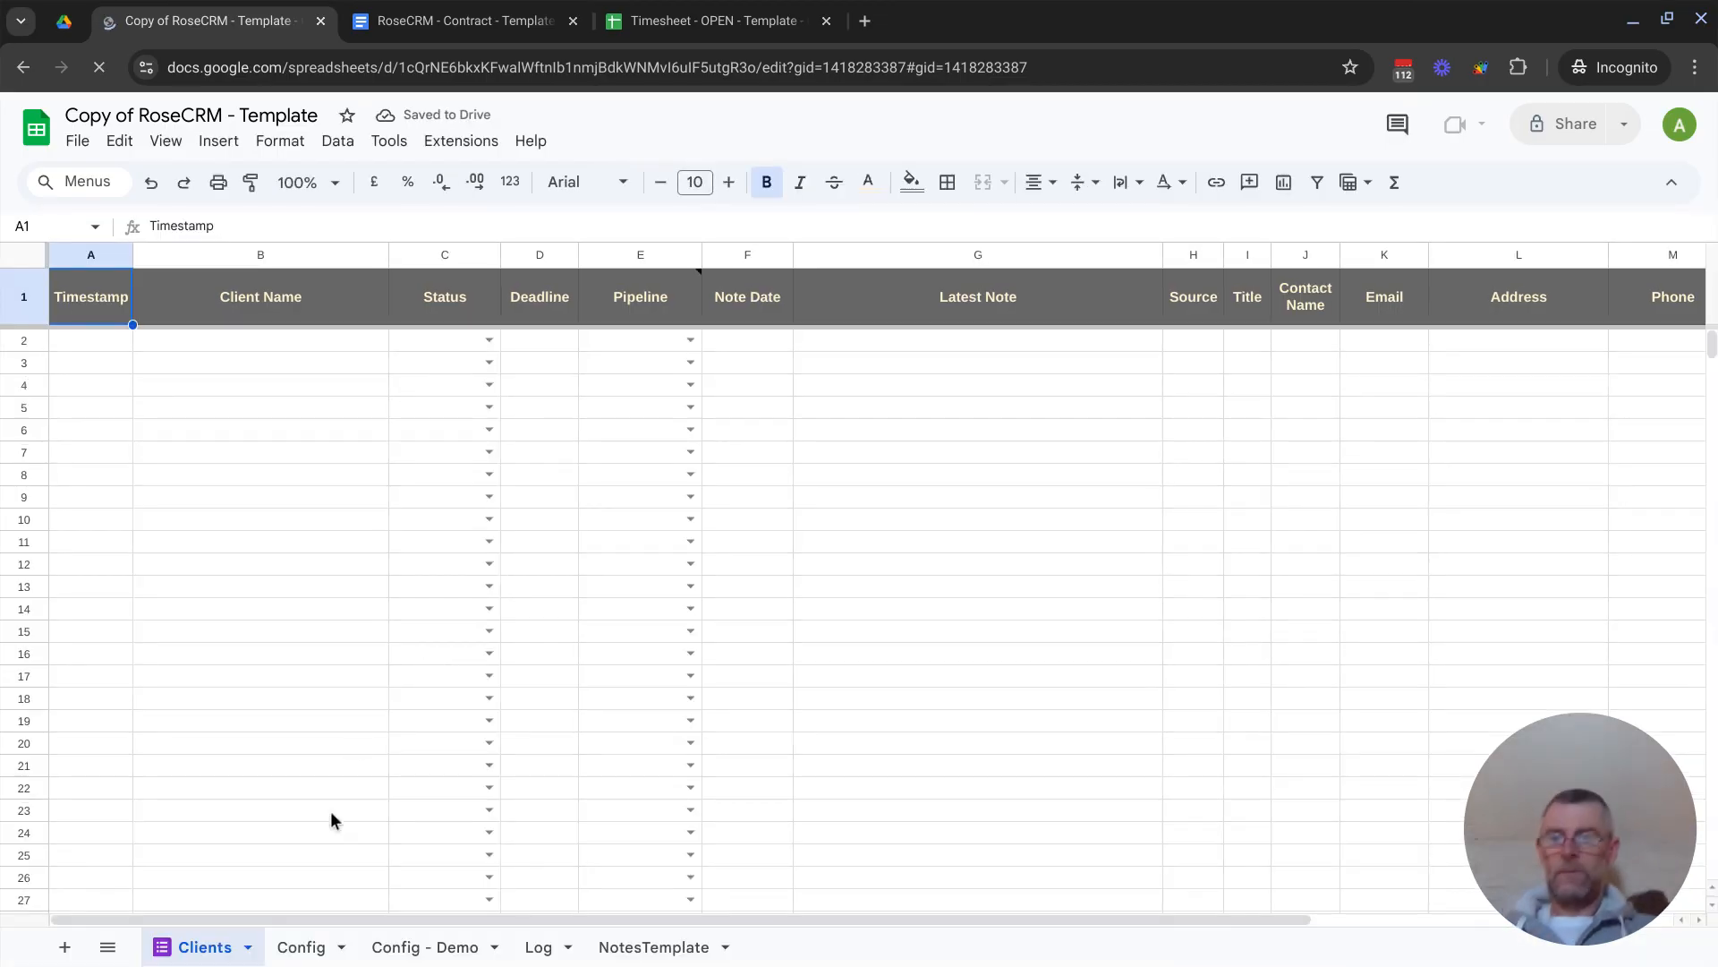
Review the Config sheet of the fresh copy, from the company and folder ID placeholders through the header names to the template IDs
left_click(303, 948)
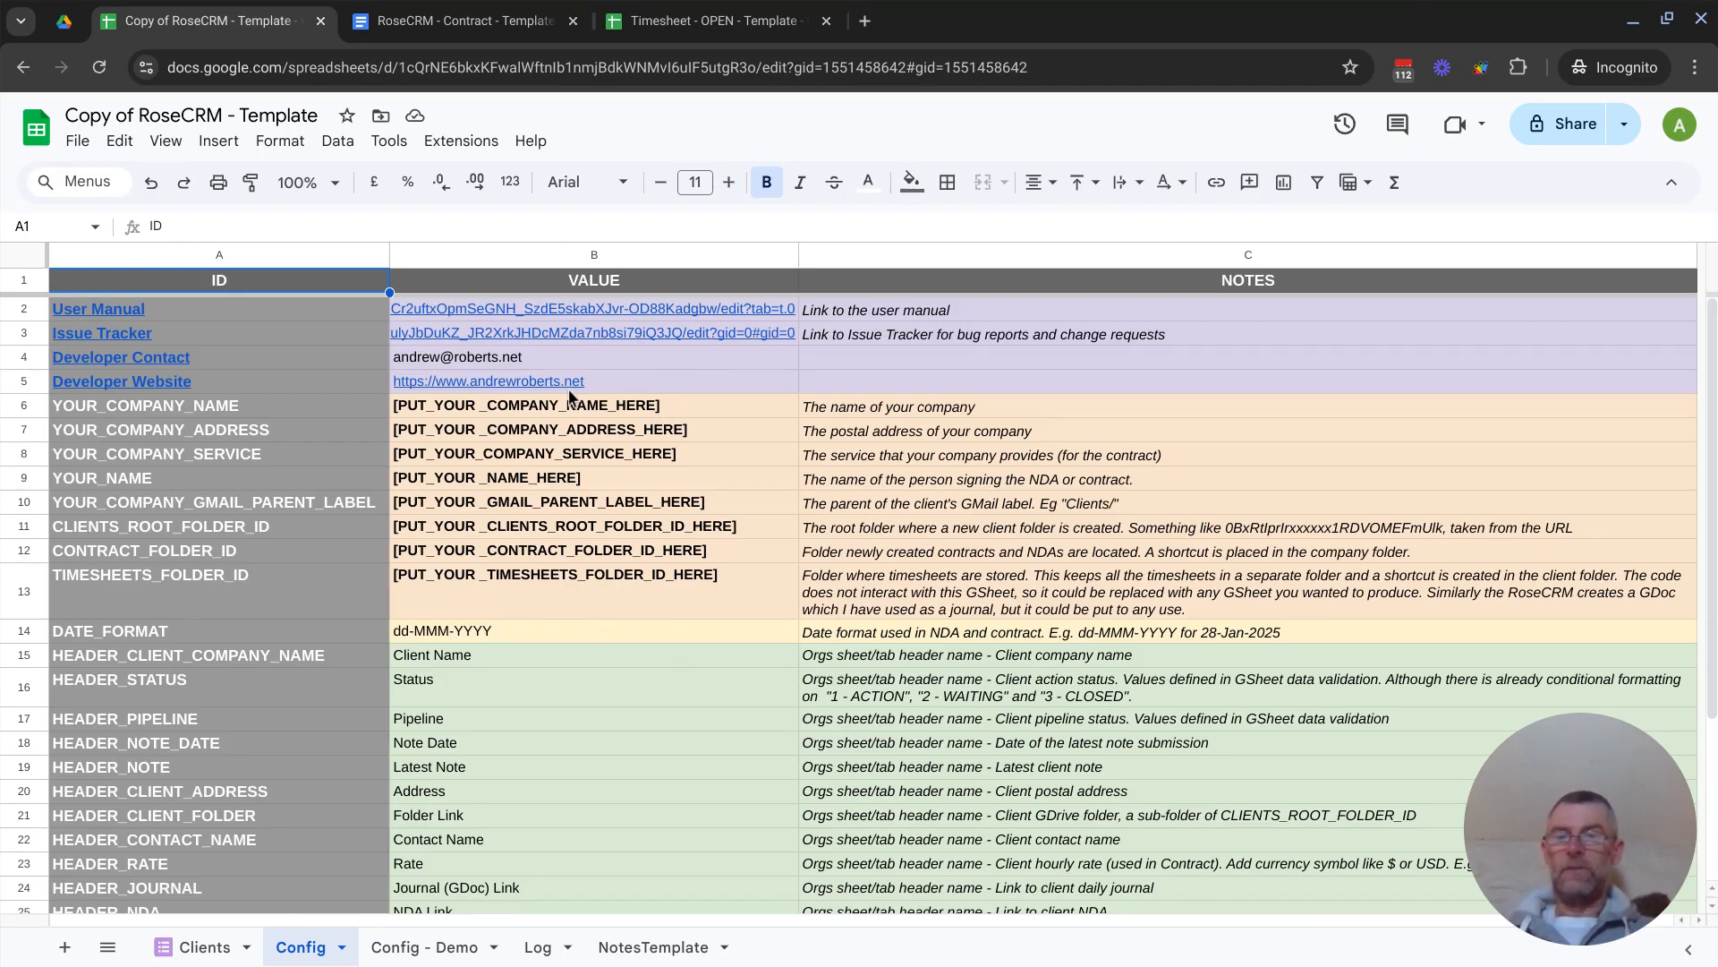
mouse_move(568, 388)
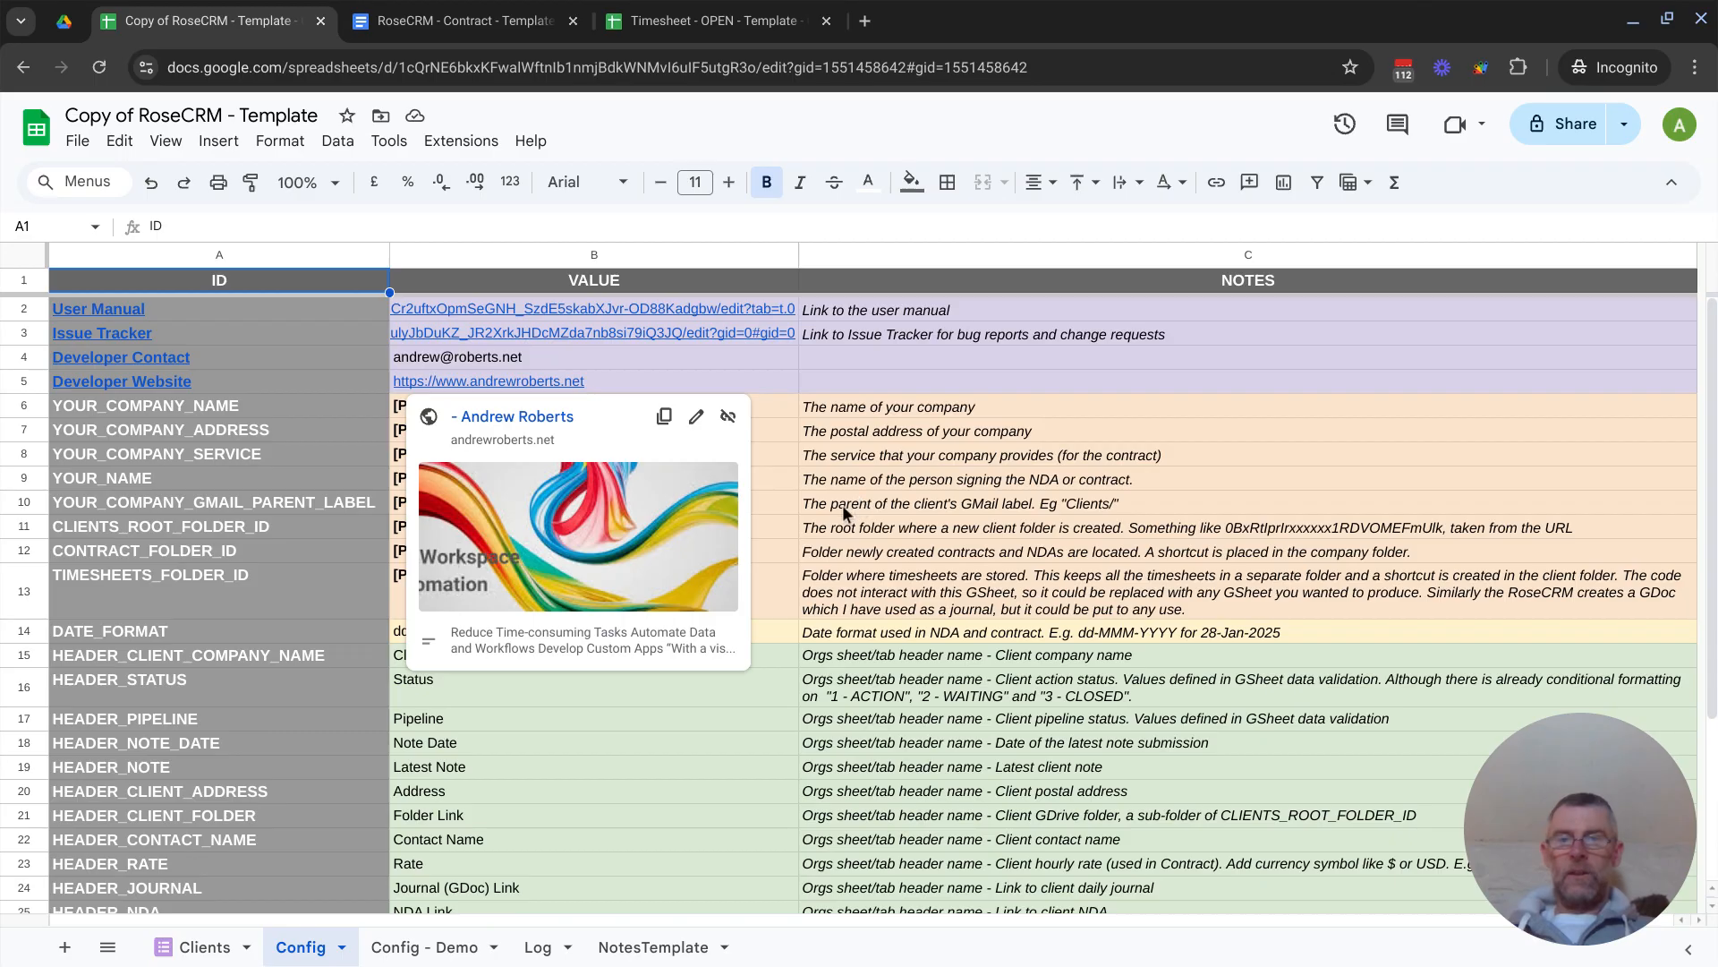
left_click(823, 517)
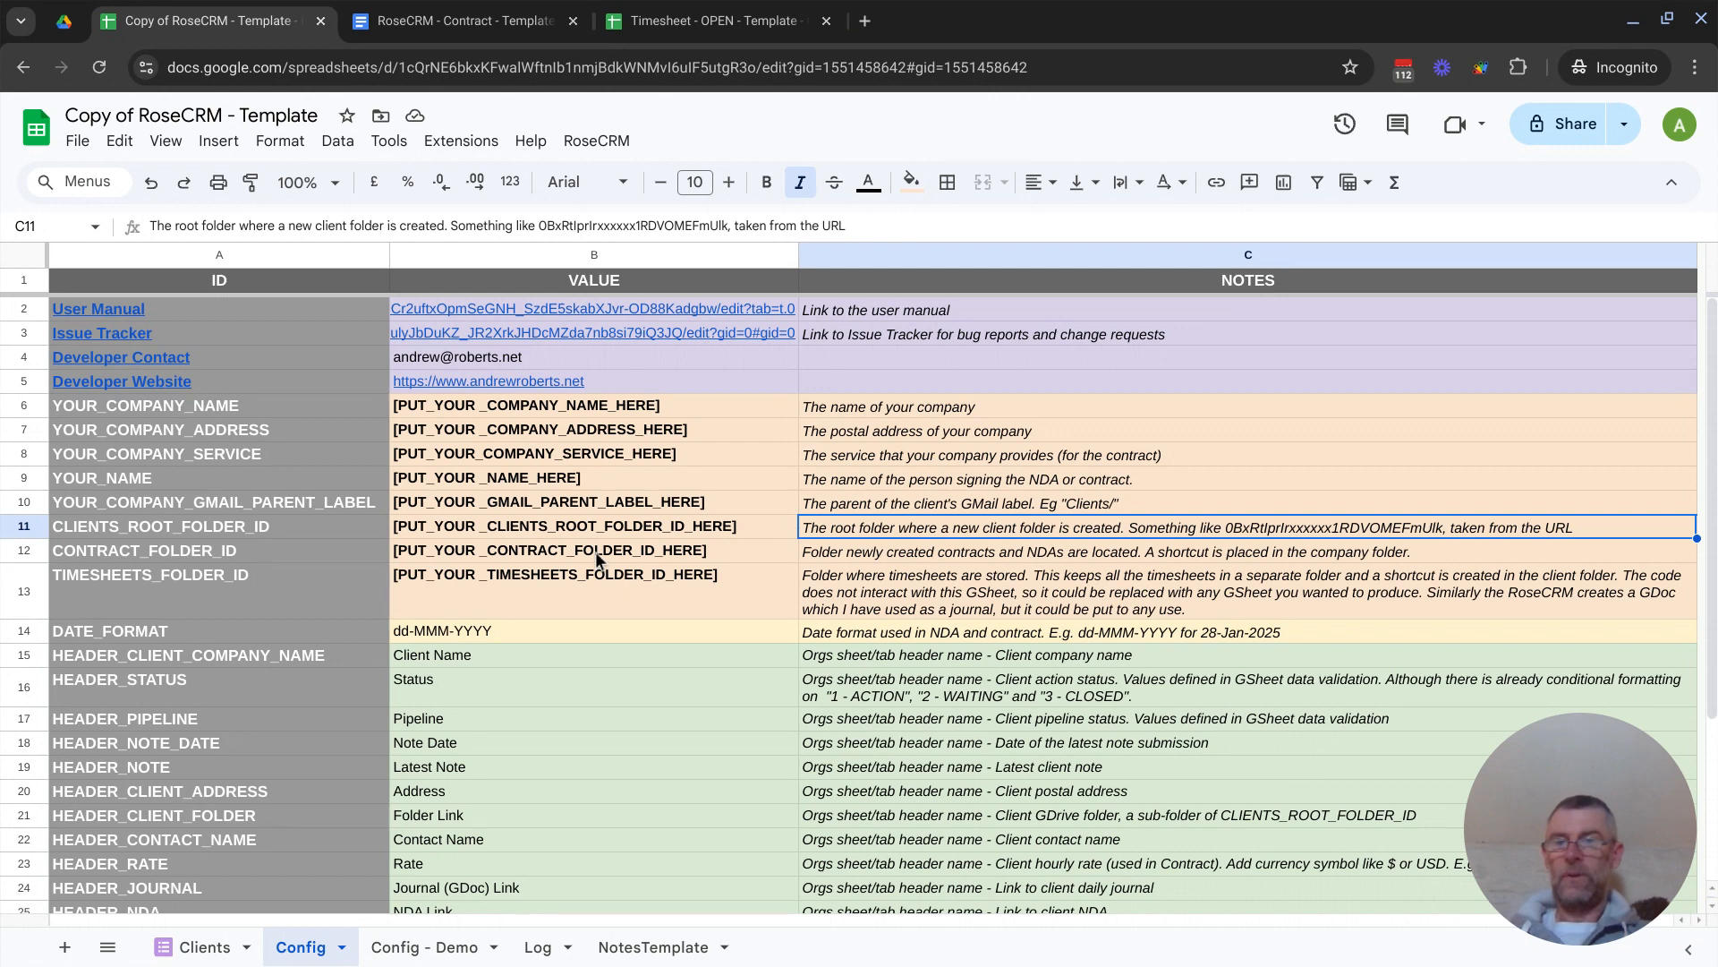
scroll(597, 553, "down", 2)
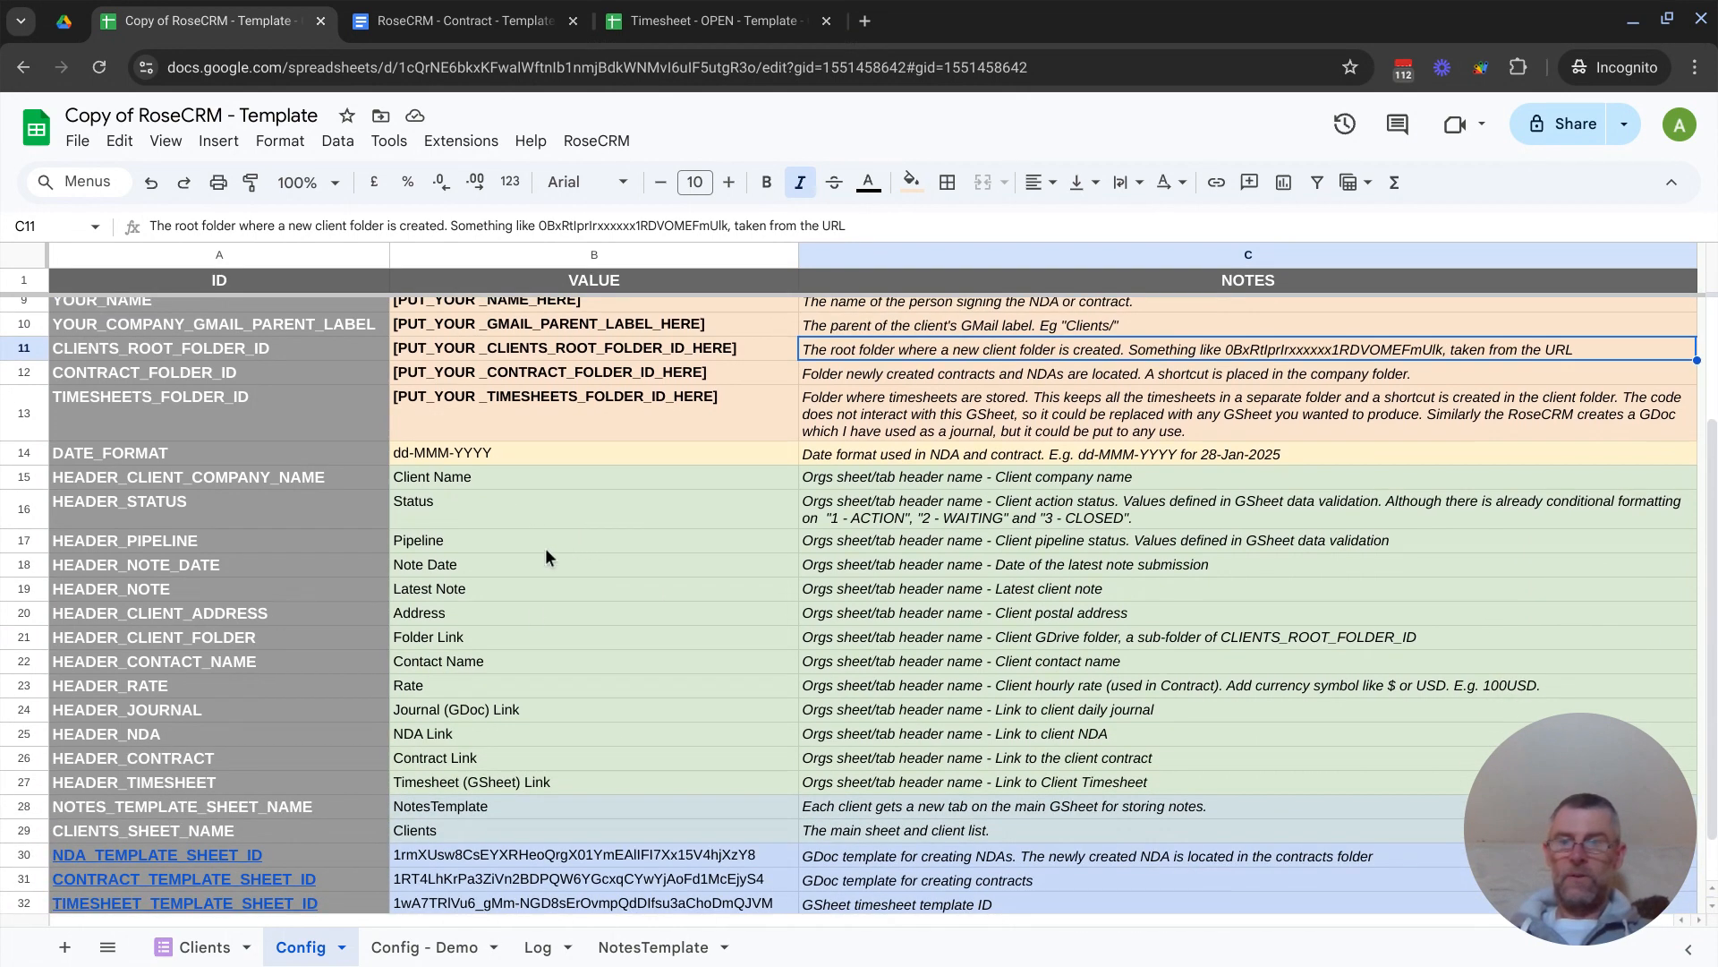
scroll(529, 630, "down", 1)
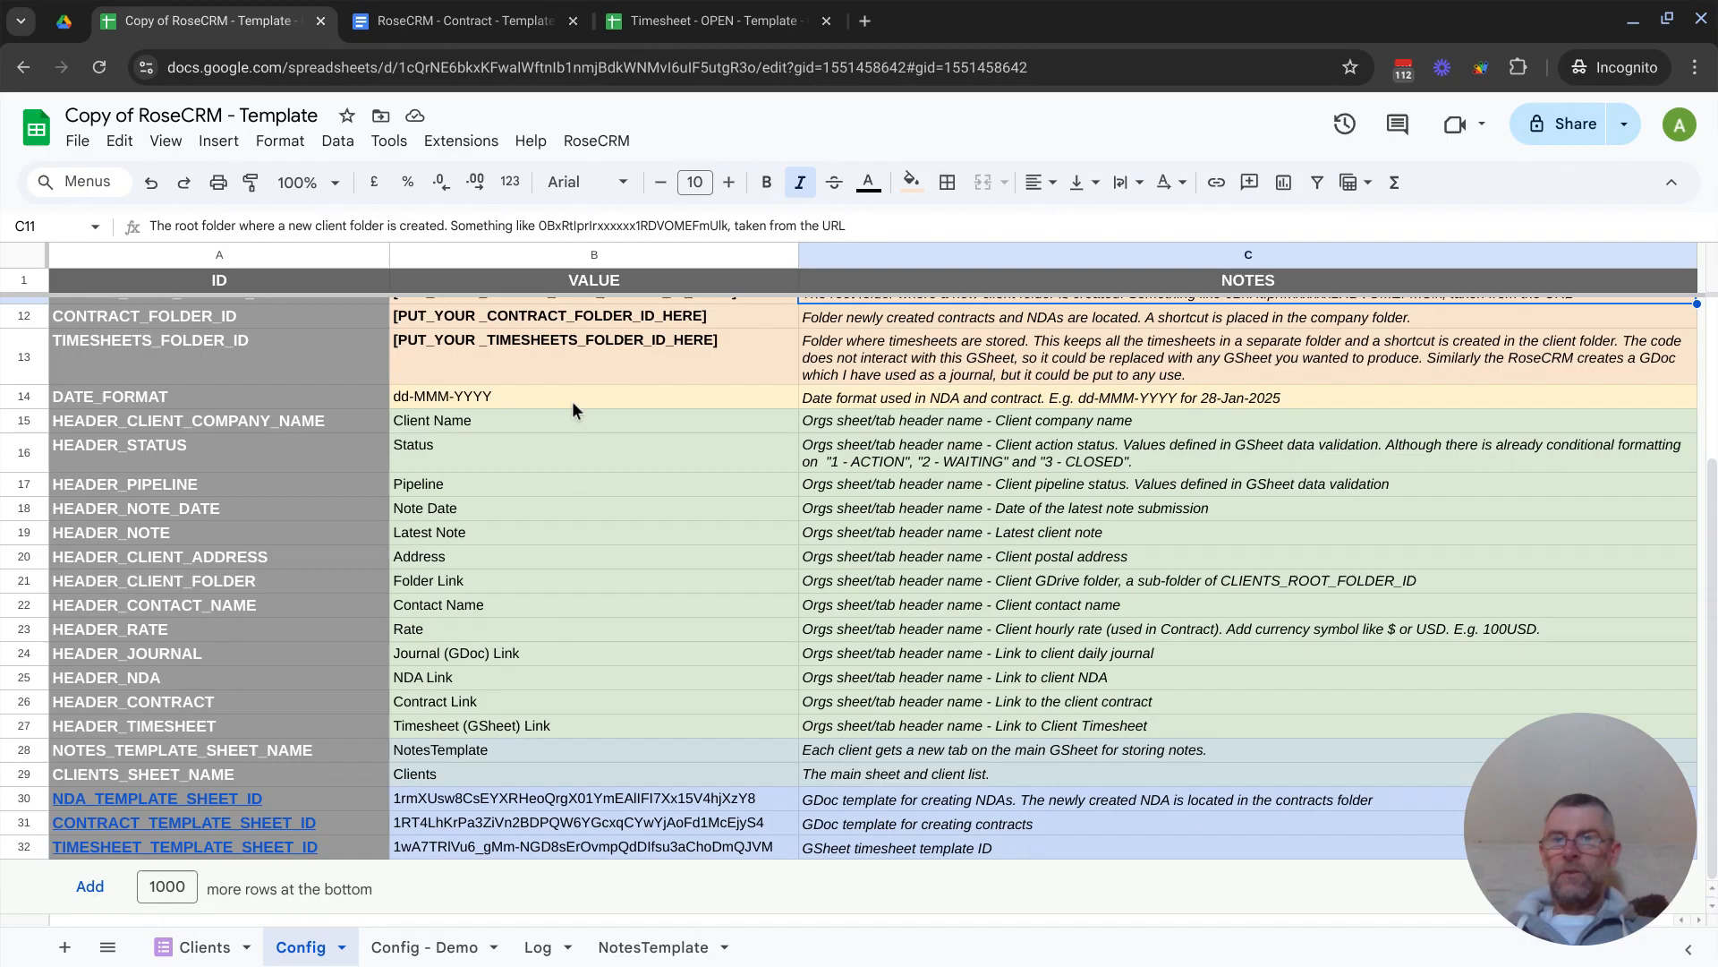
Compare the merge placeholders in the RoseCRM contract template with the Config sheet's IDs and the Clients sheet's column headers
left_click(464, 32)
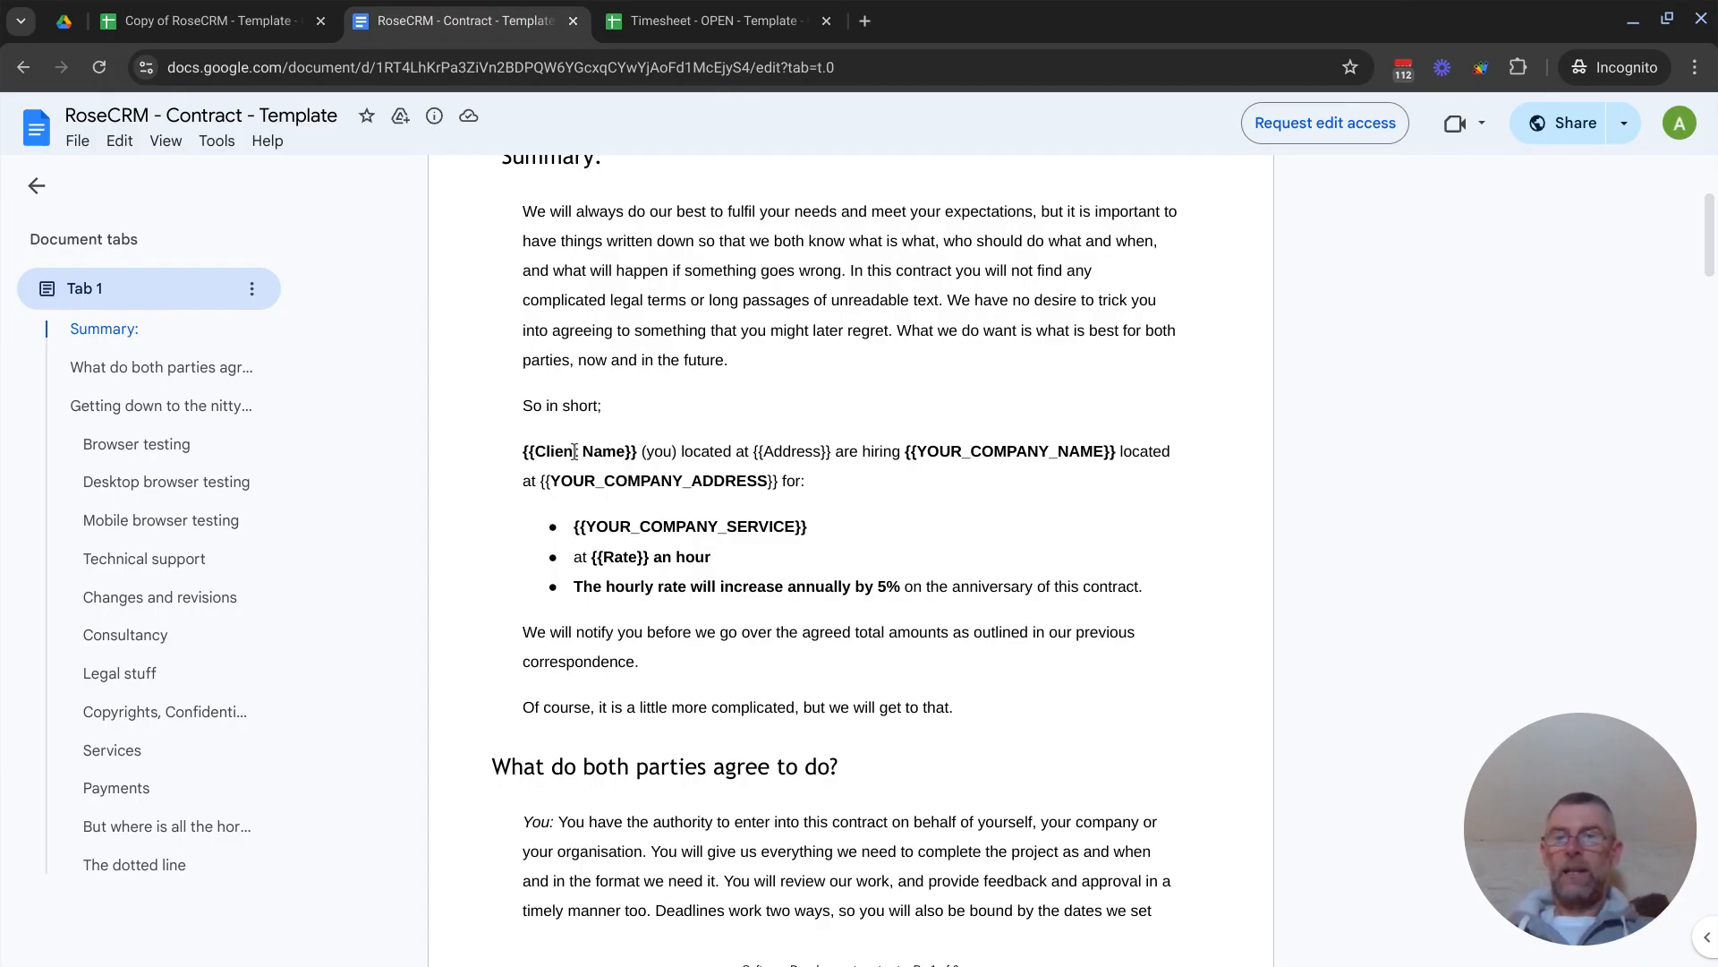
left_click(234, 32)
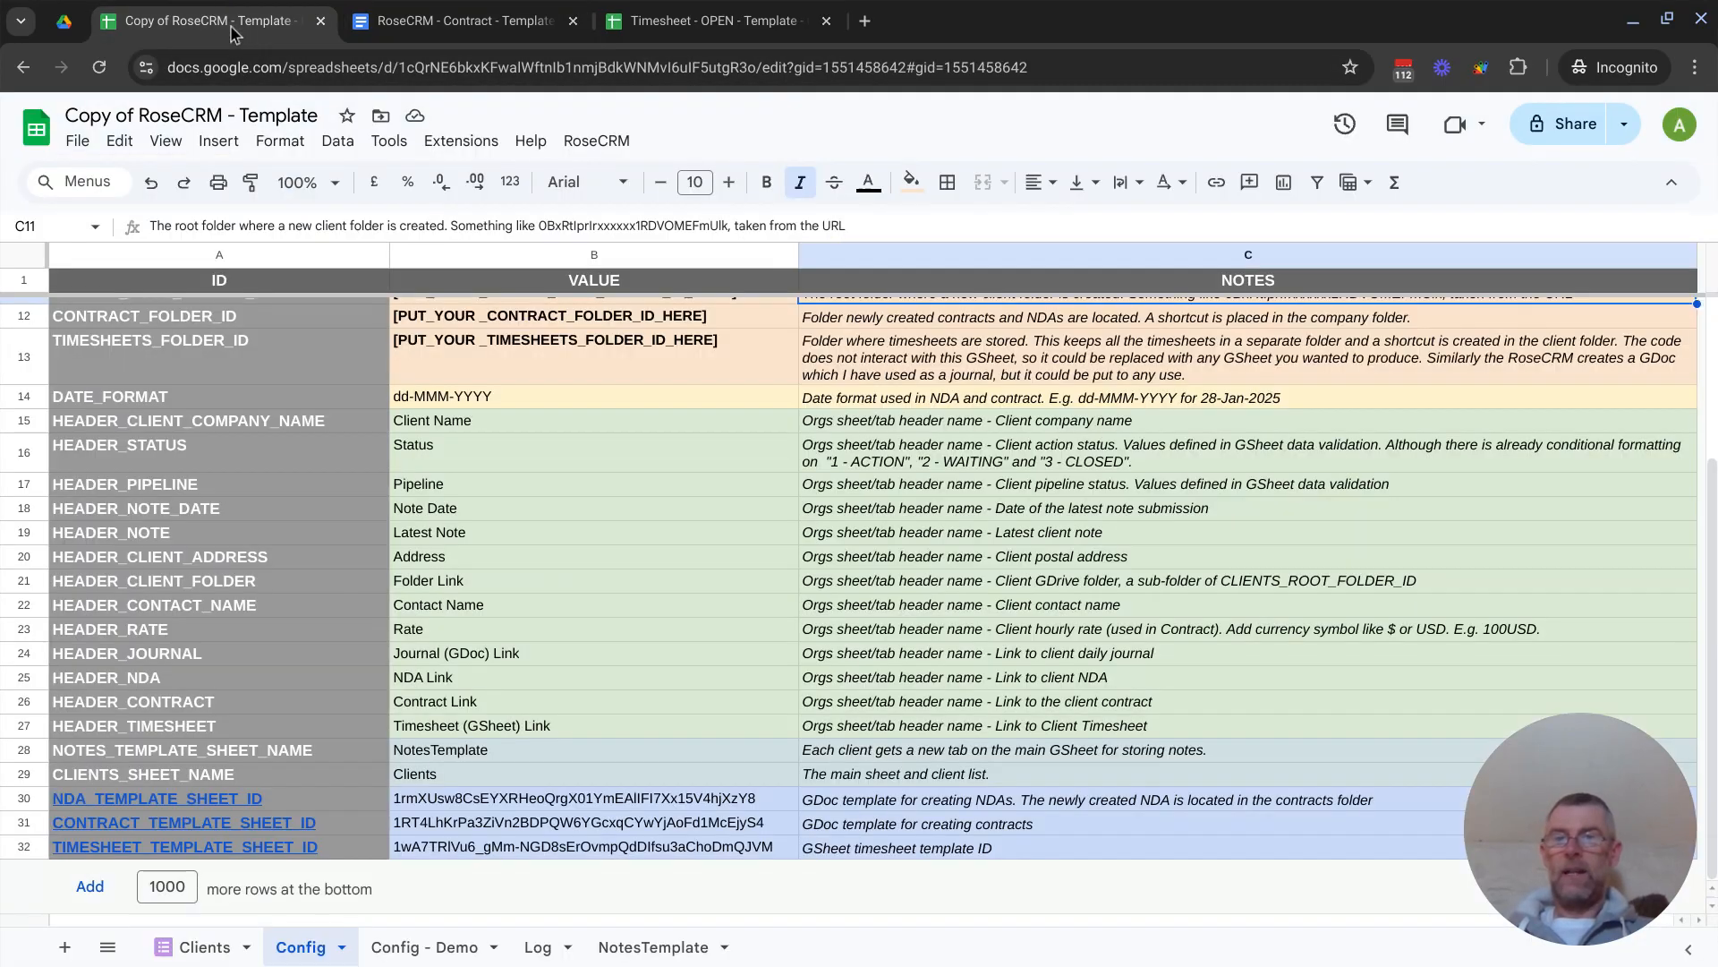
left_click(205, 948)
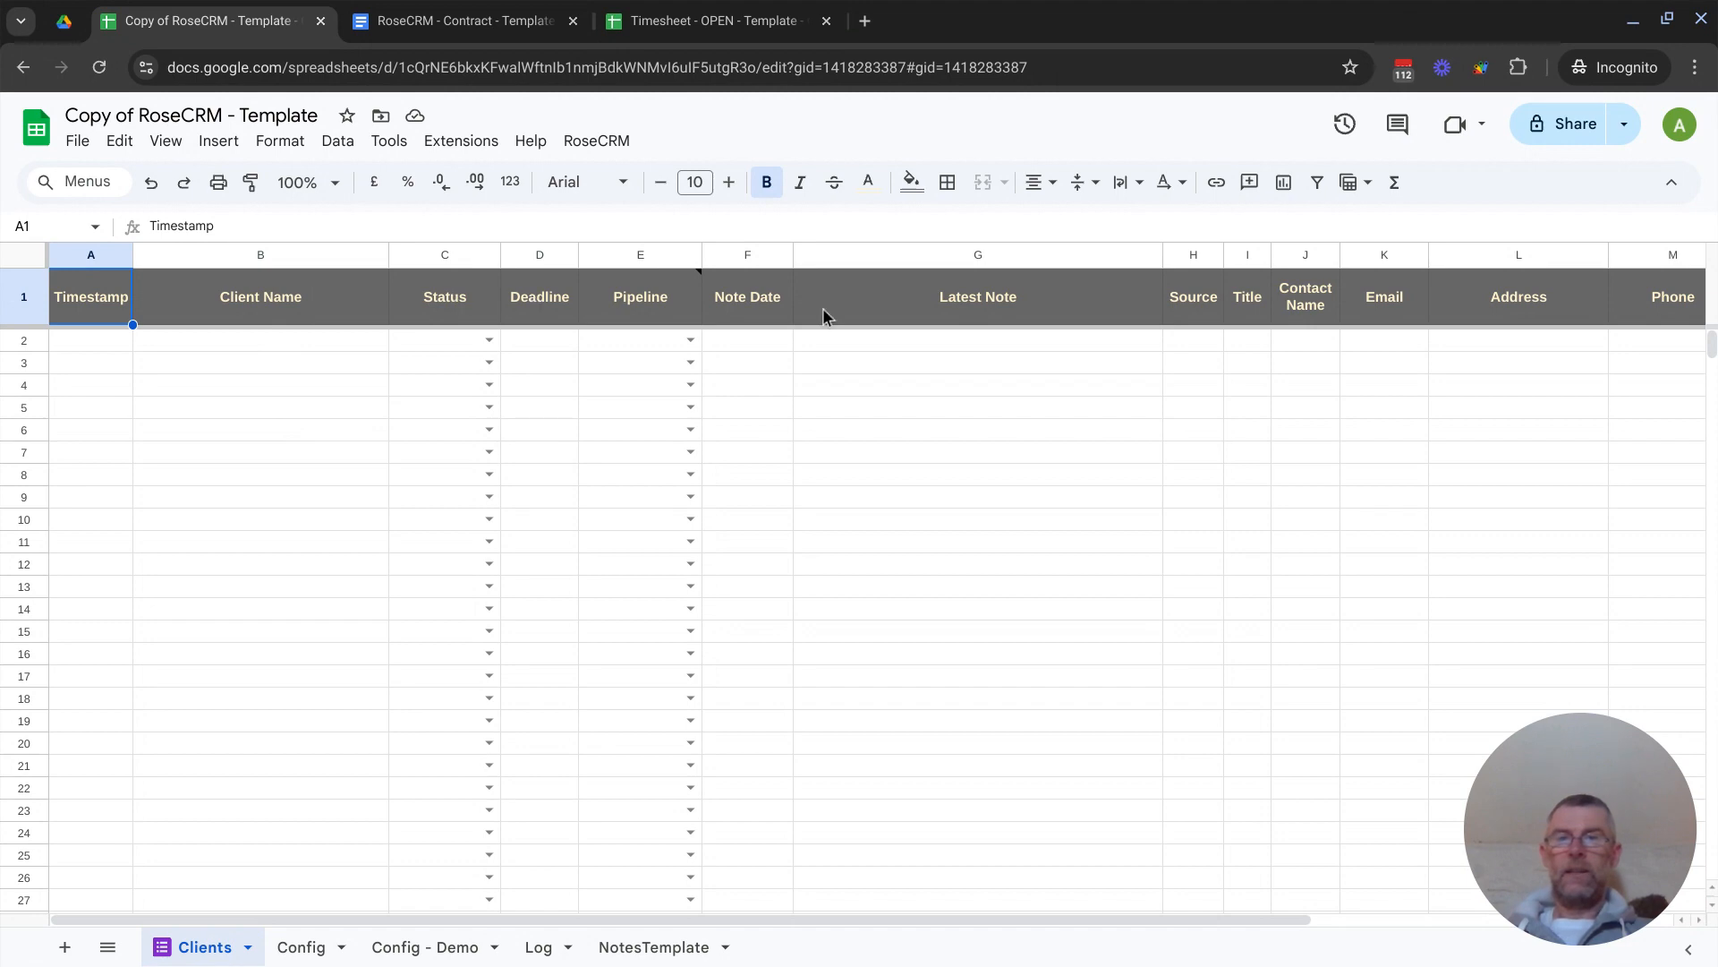
left_click(485, 22)
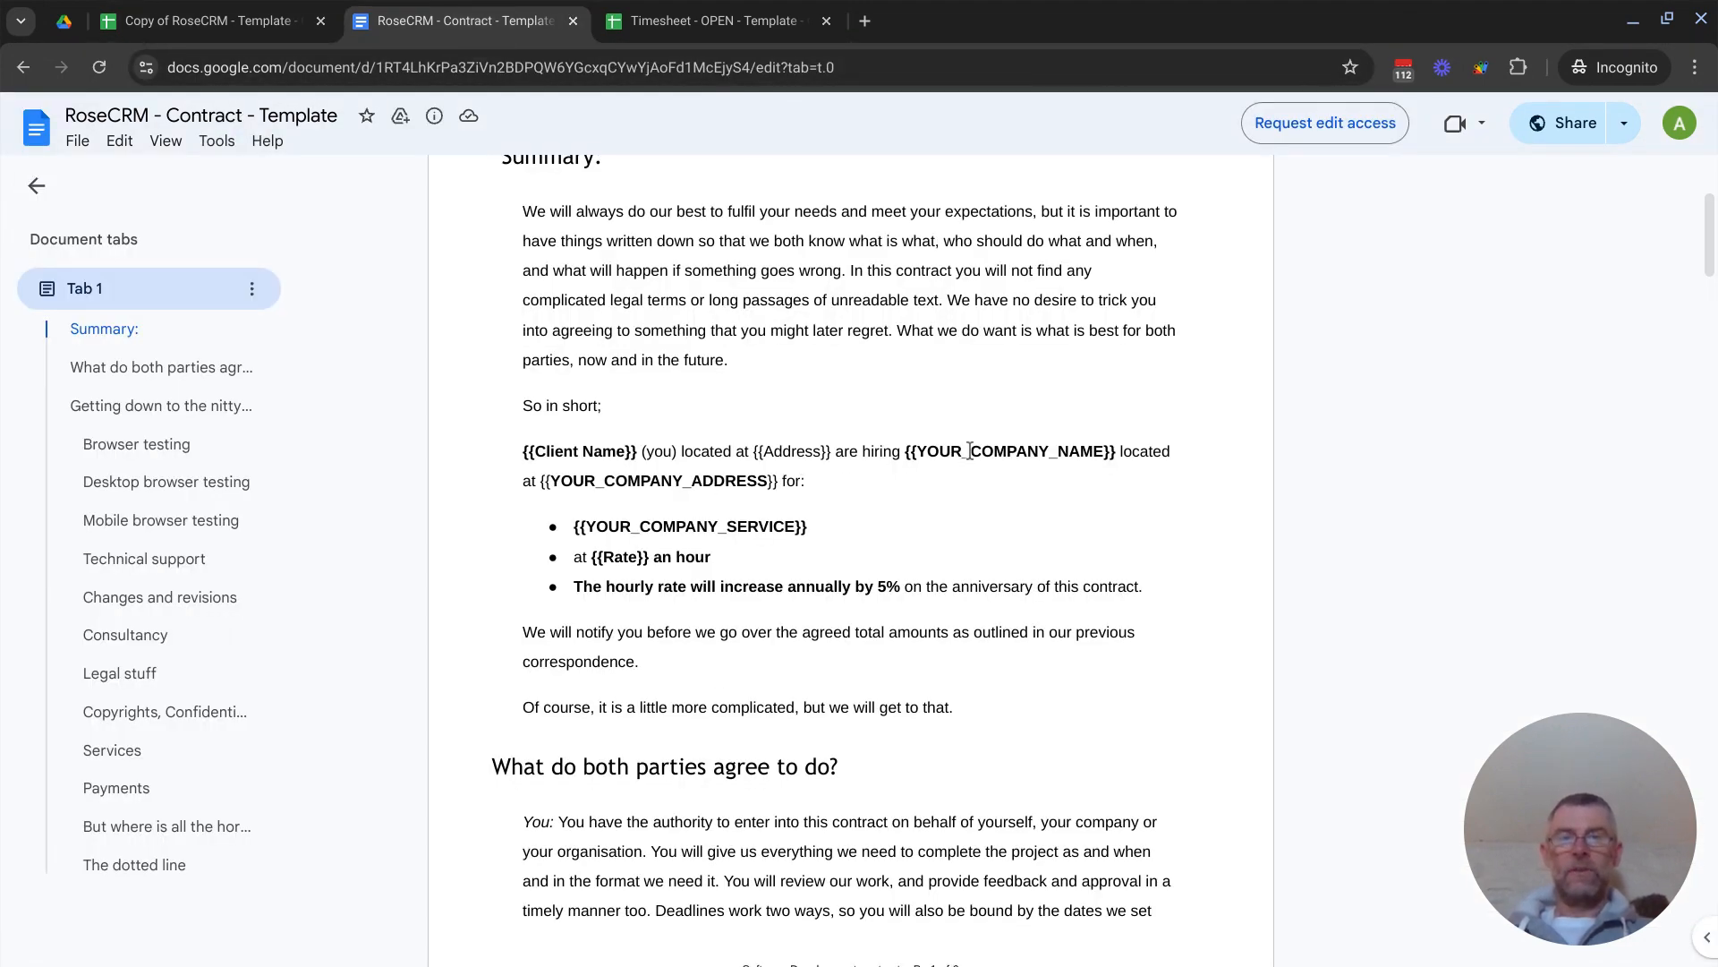
left_click(184, 19)
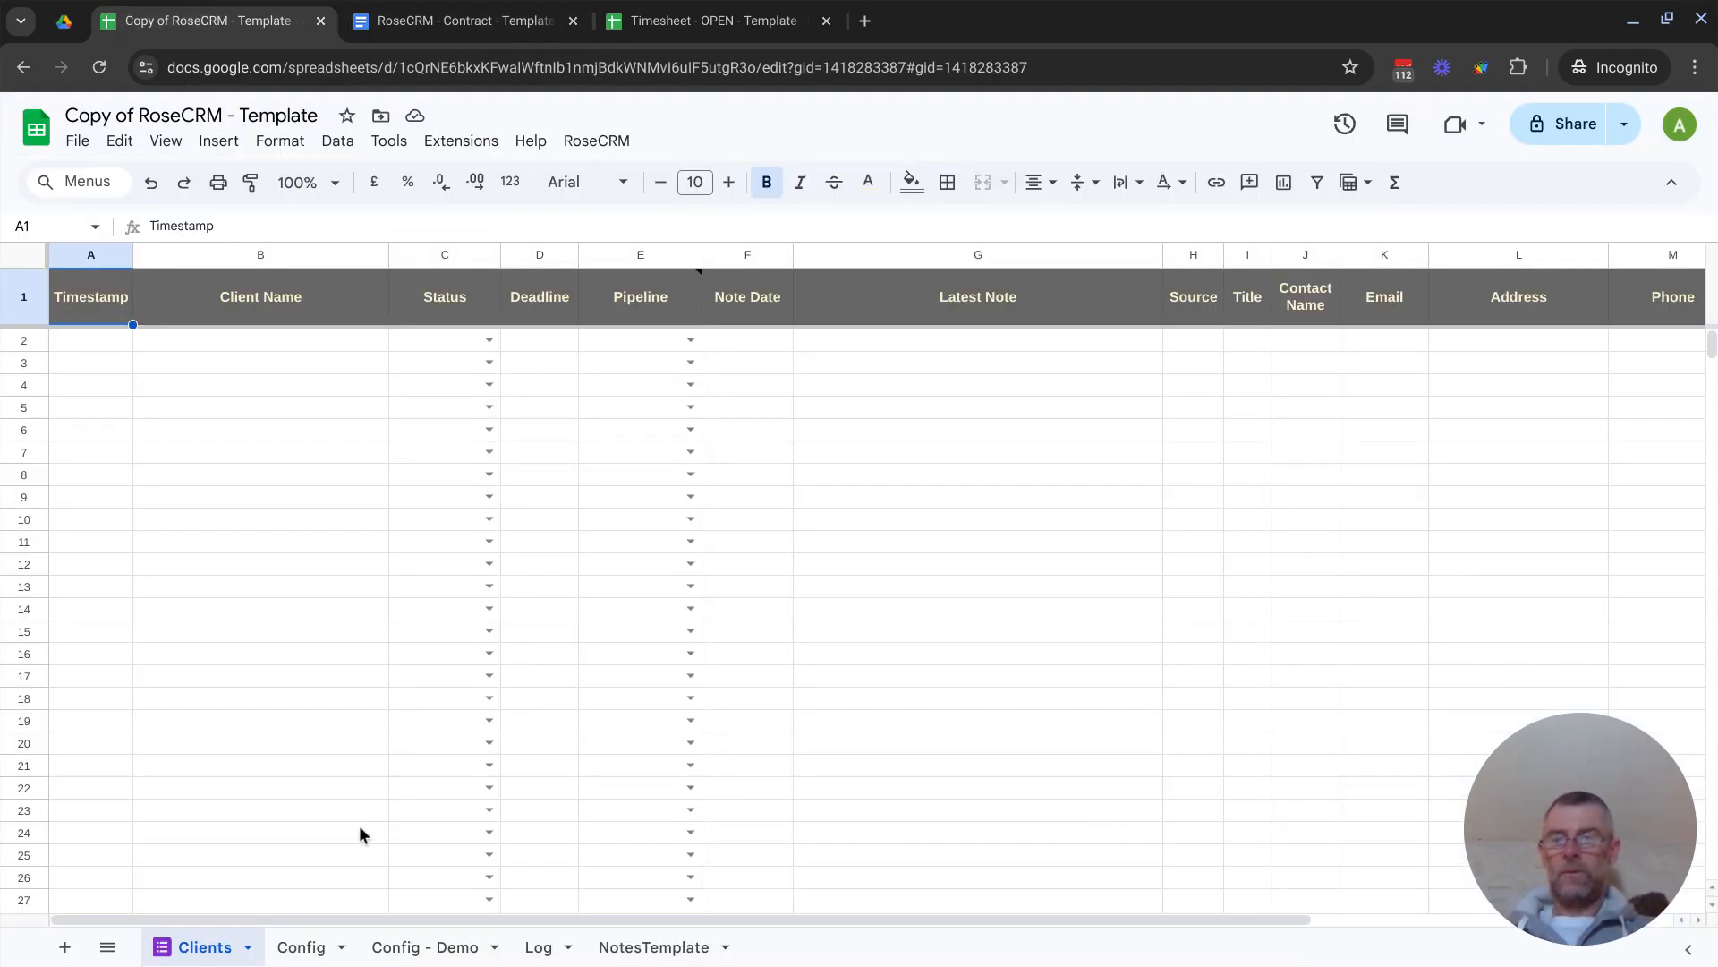
left_click(305, 949)
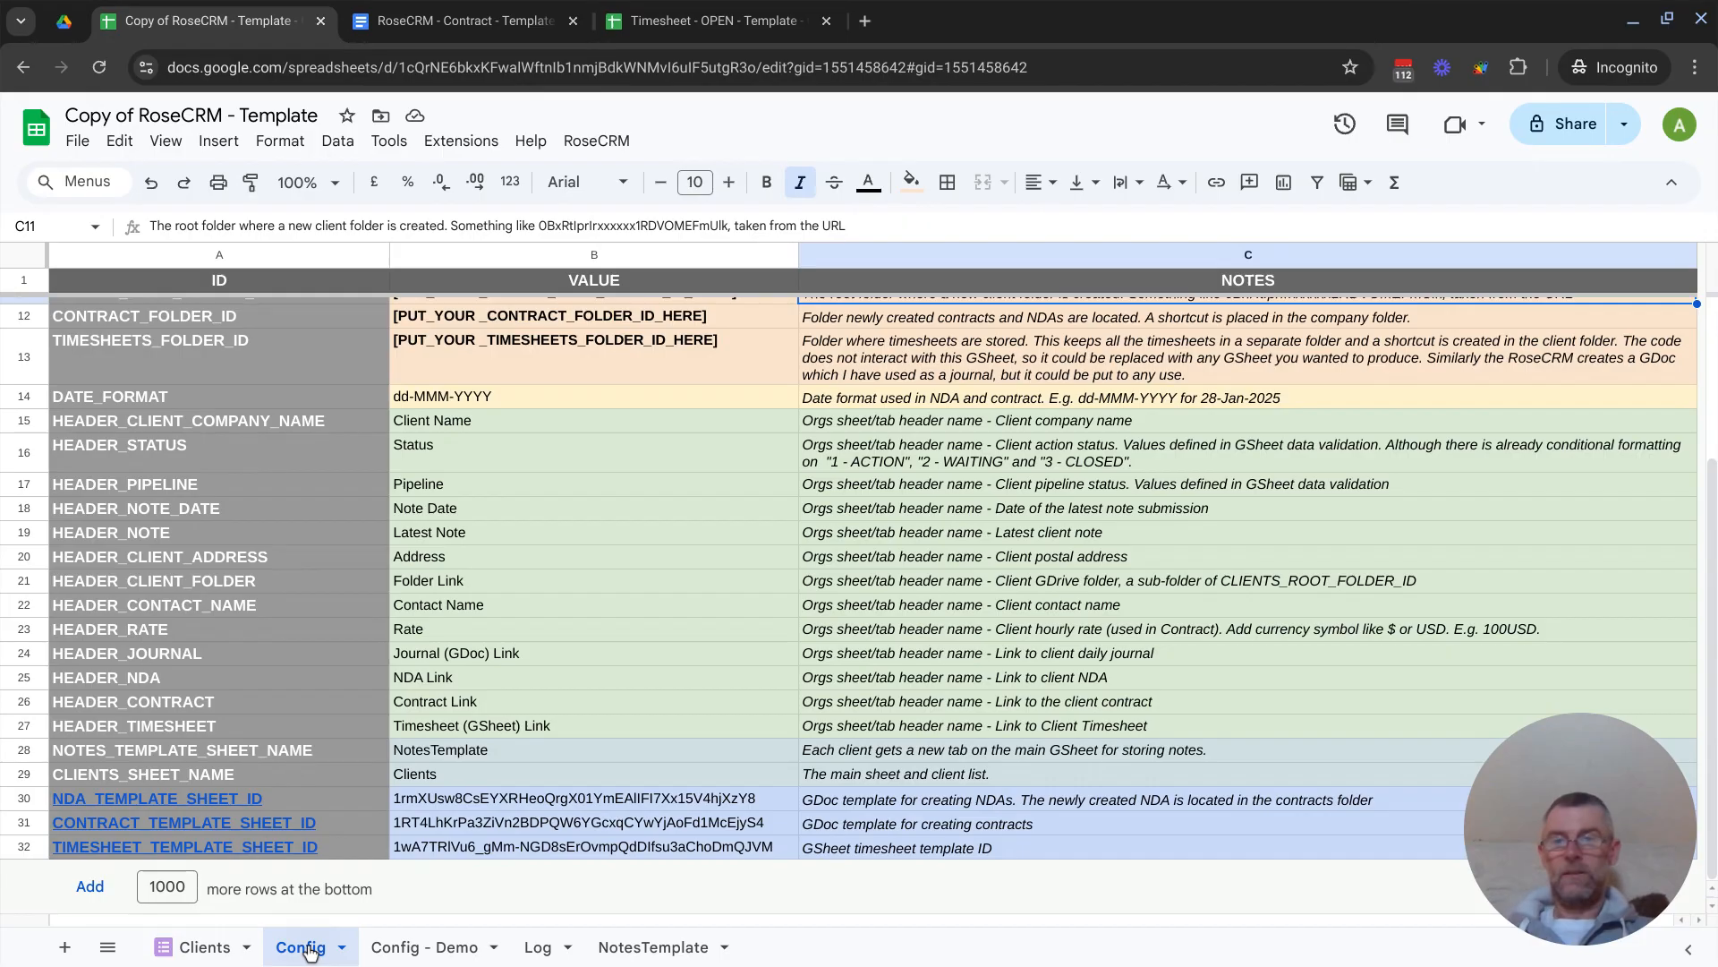
scroll(478, 600, "up", 5)
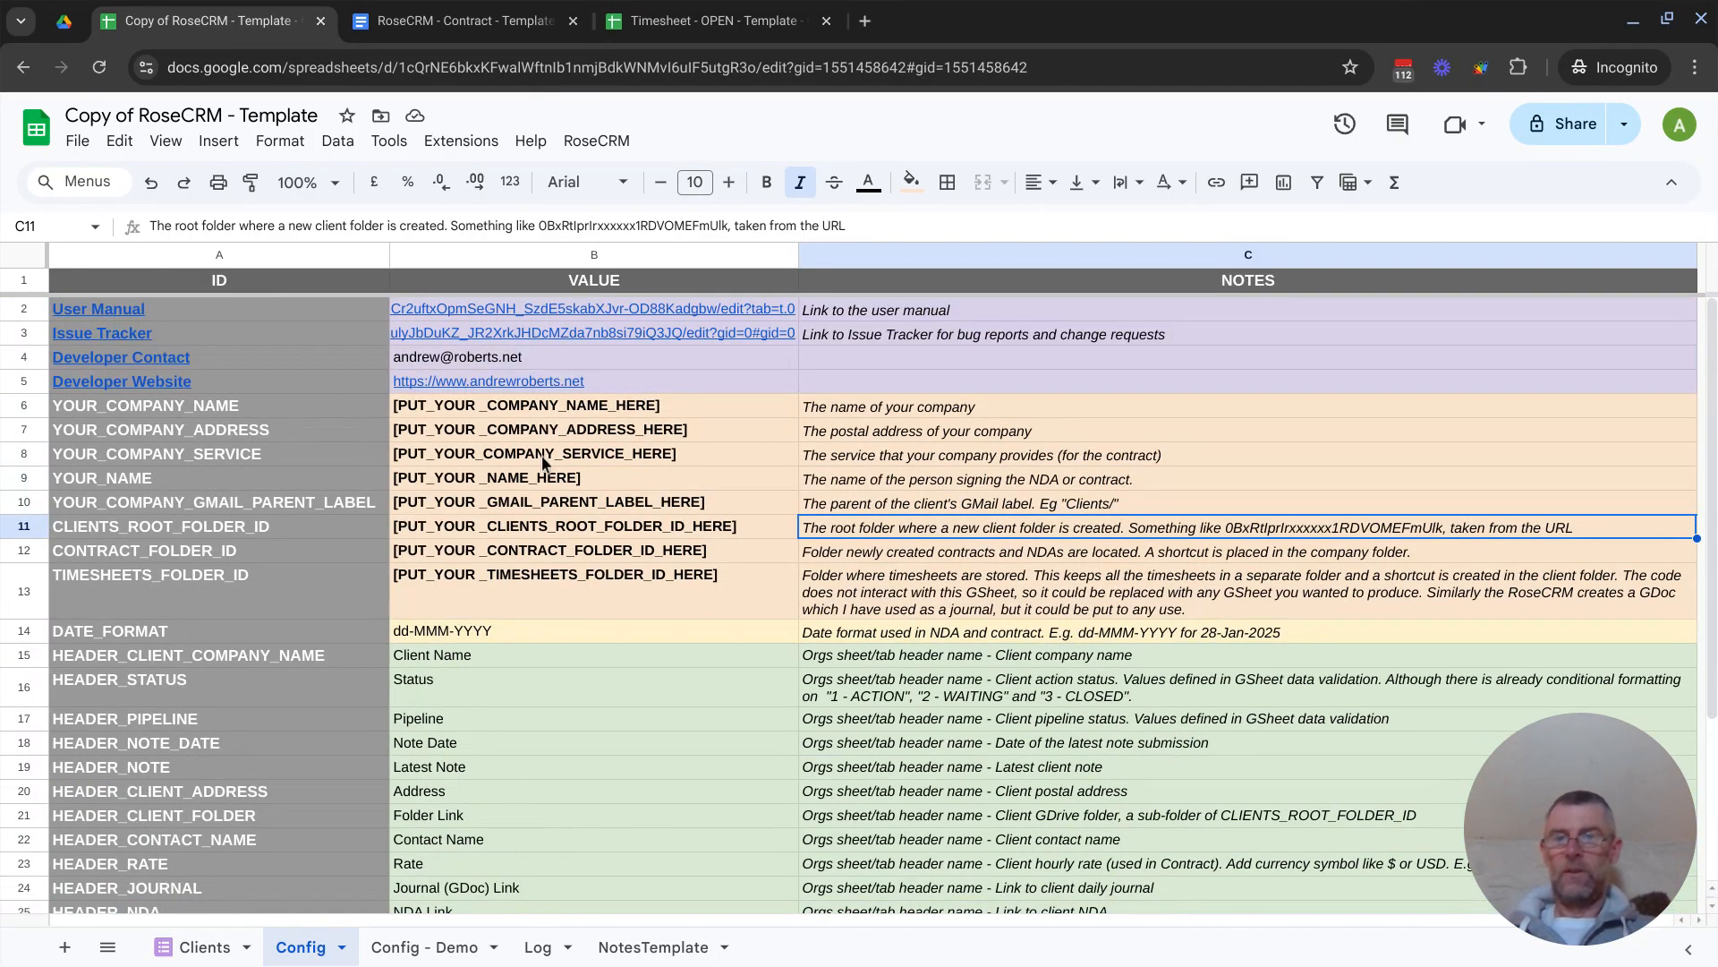
left_click(192, 947)
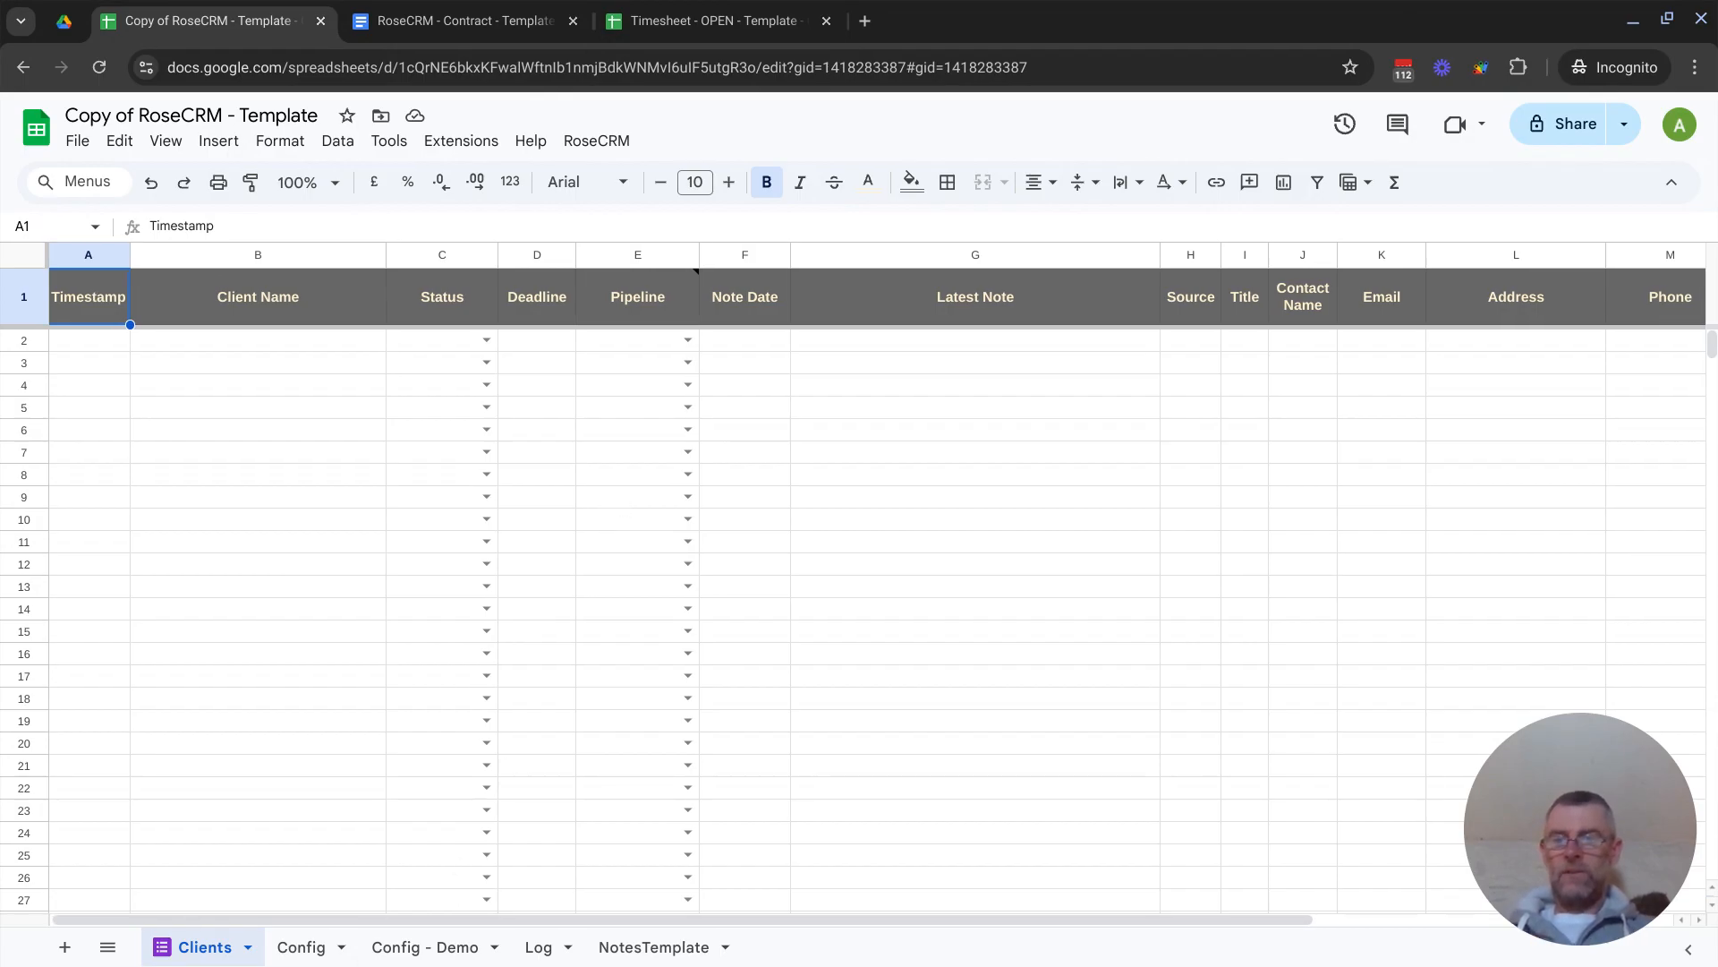
Copy the demo company and folder settings in B6:B13 of the Config - Demo sheet
left_click(431, 947)
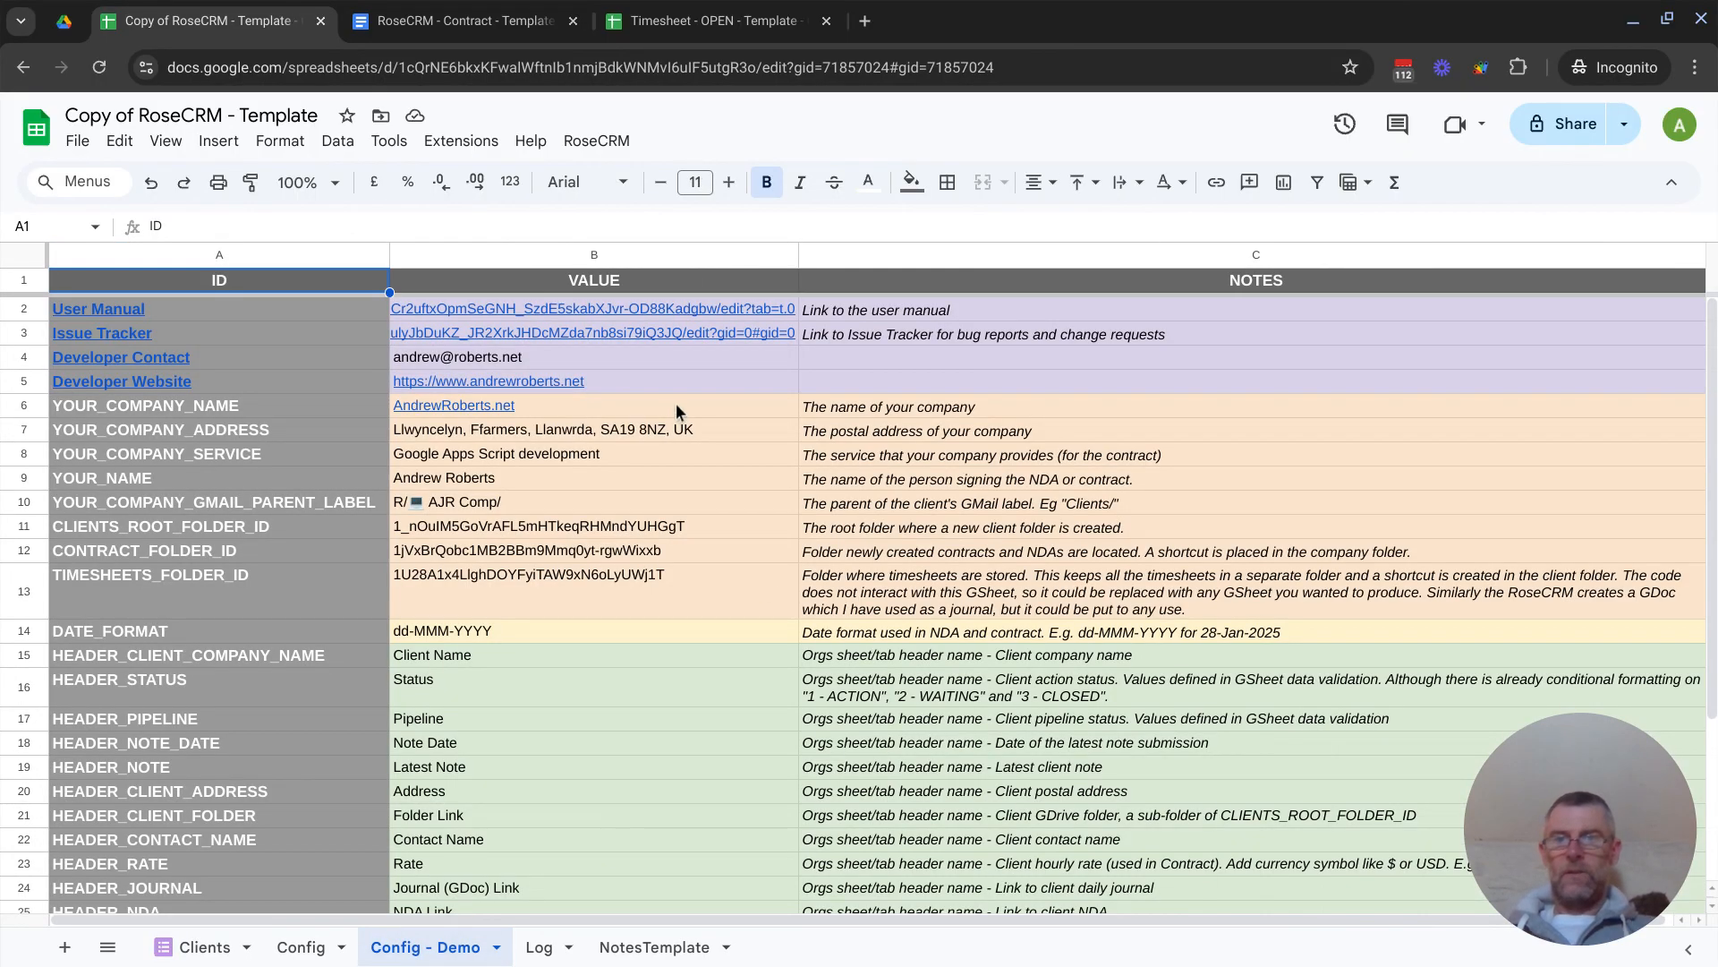
left_click(675, 403)
key("shift+Down")
key("shift+Down")
key("shift+Down")
key("shift+Down")
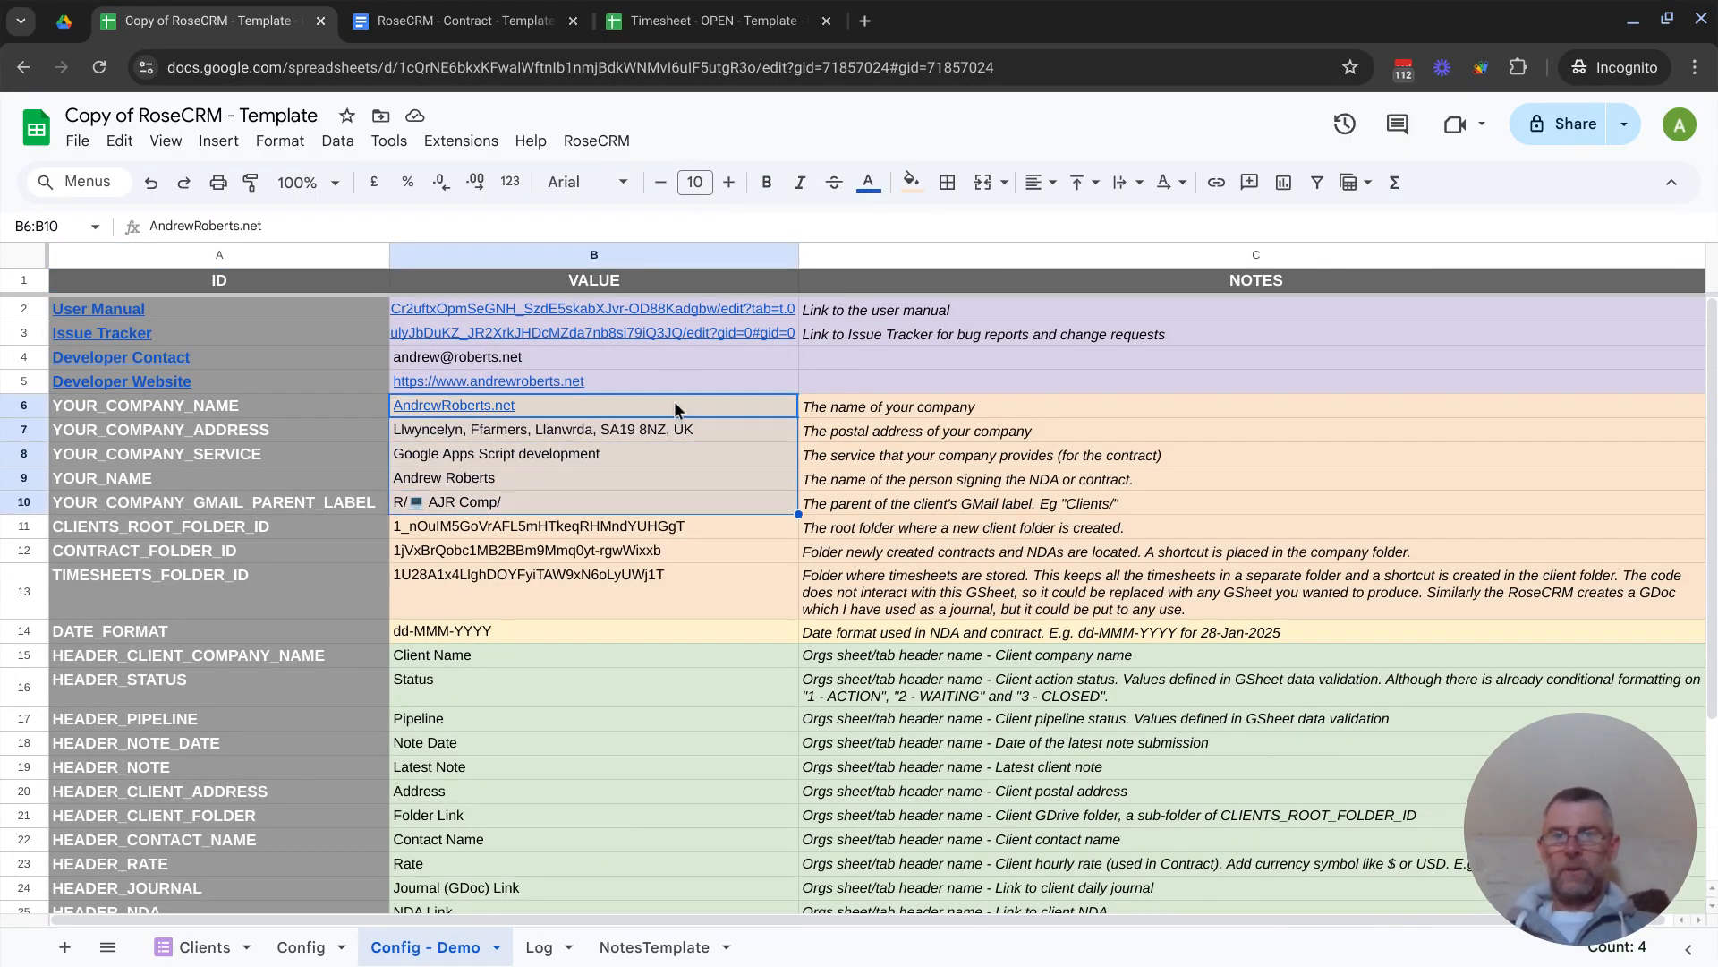
key("shift+Down")
key("shift+Down")
key("shift+Down")
key("ctrl+c")
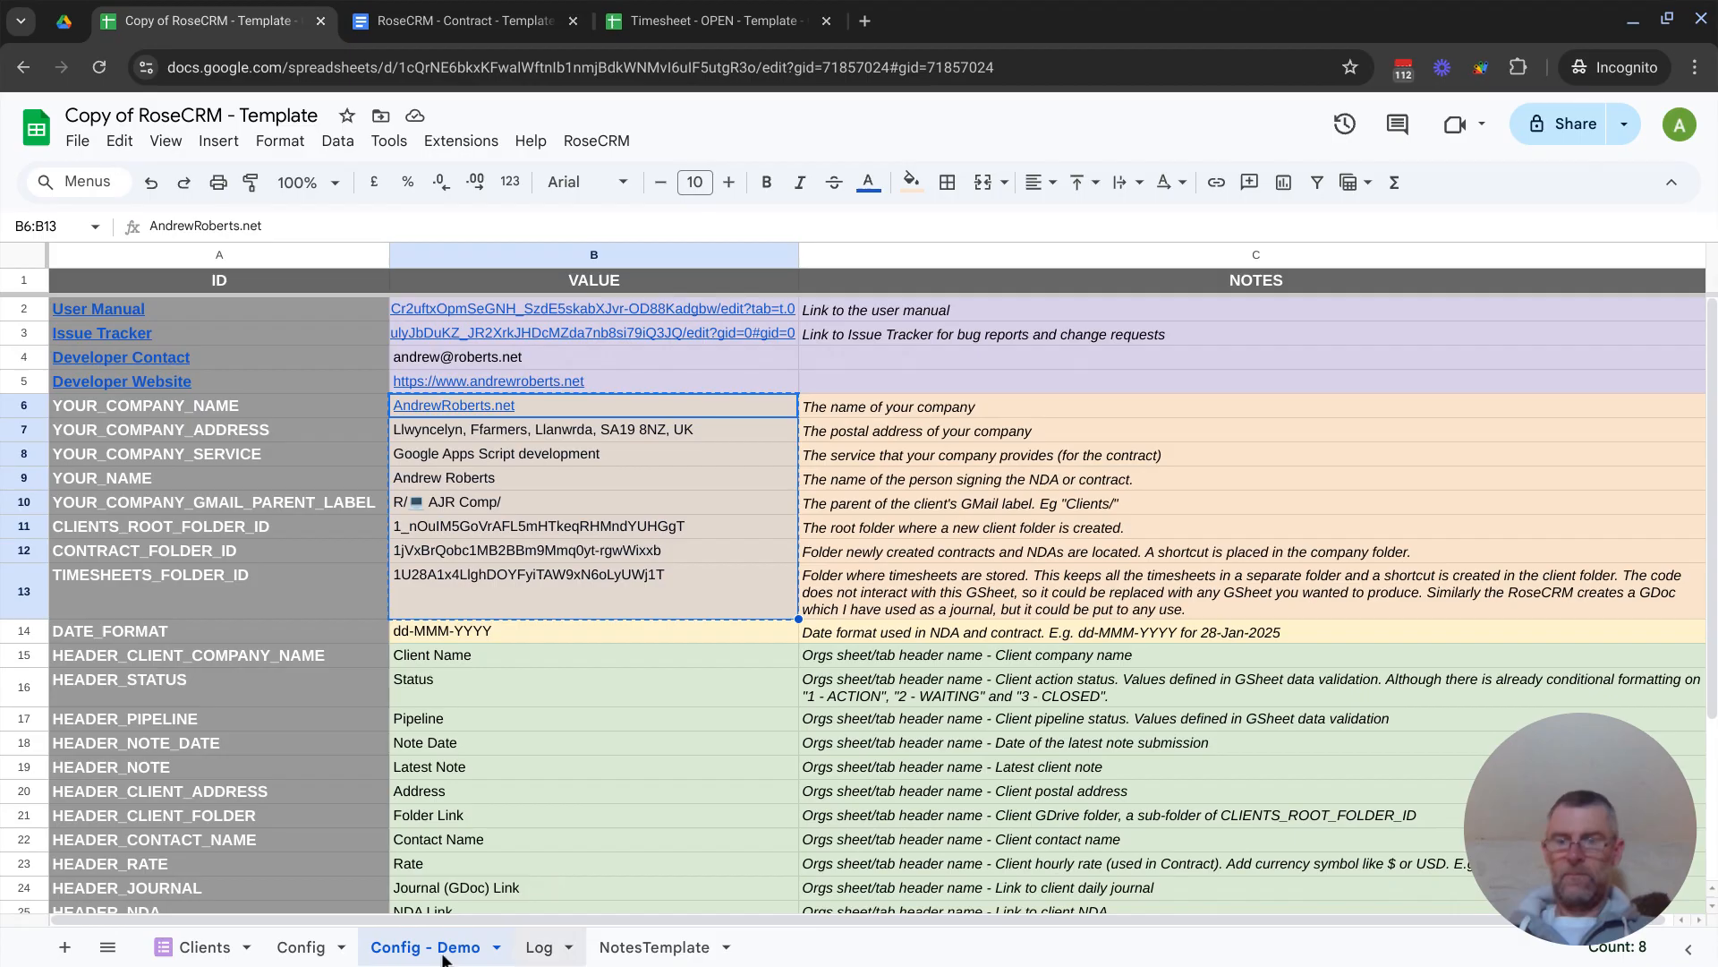
Paste the copied demo settings over the placeholder values in B6:B13 of the Config sheet
left_click(302, 947)
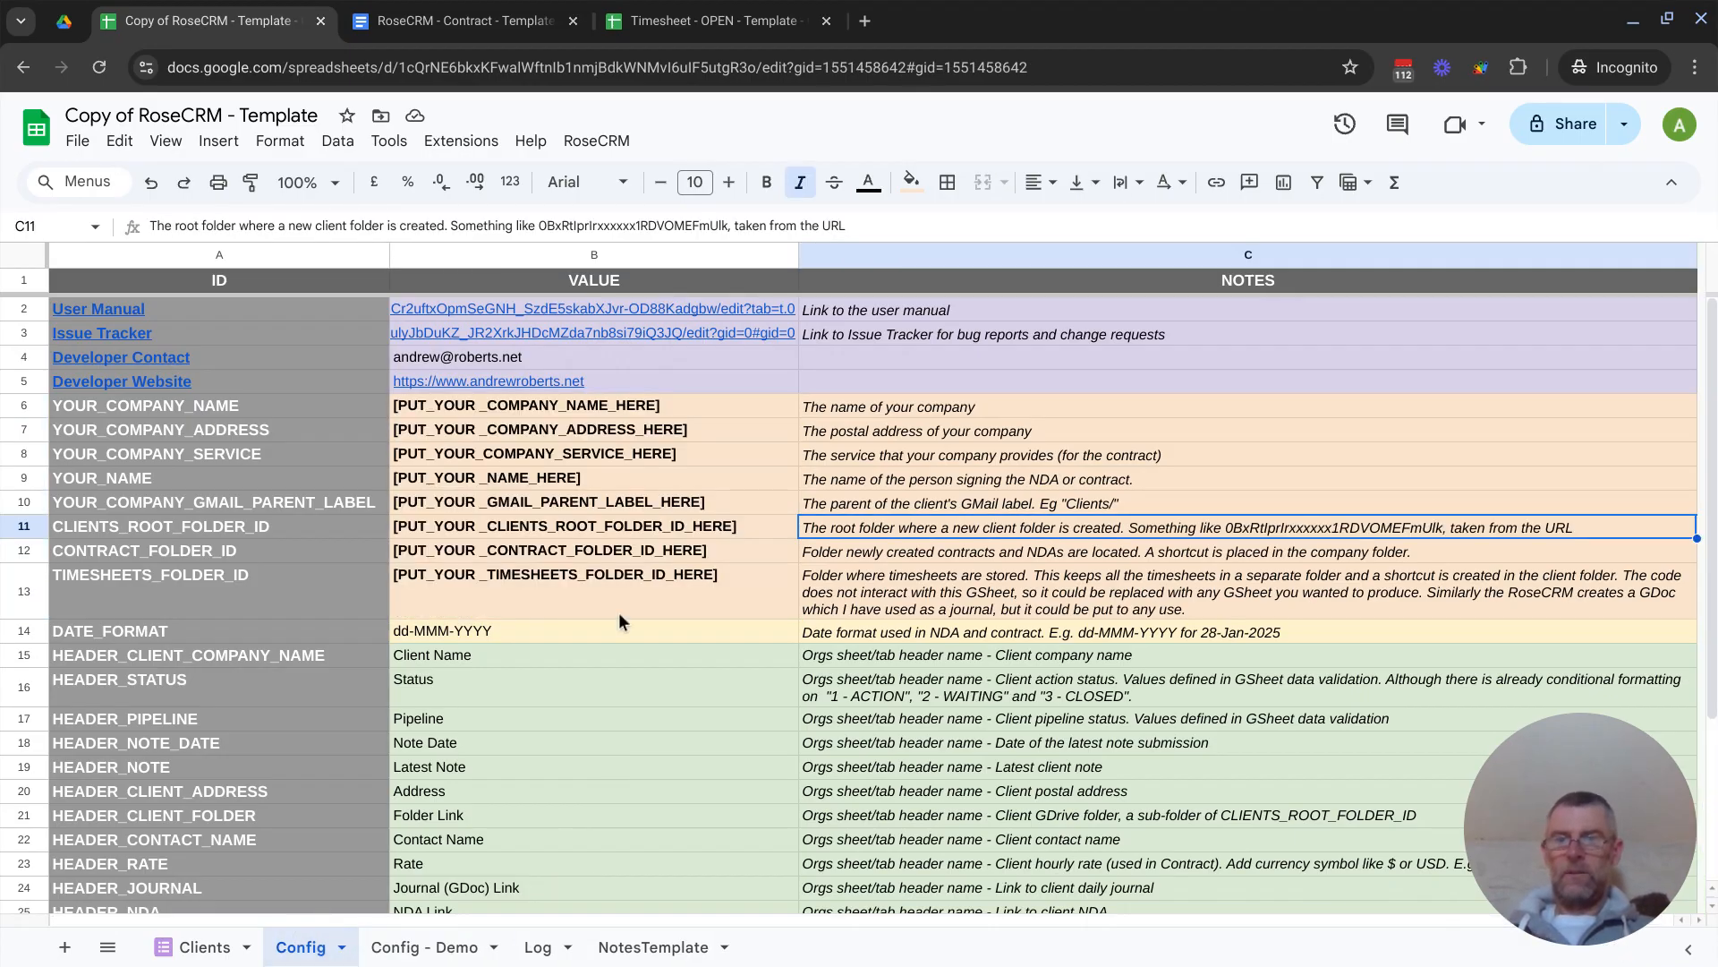
left_click(710, 406)
key("shift+Down")
key("shift+Down")
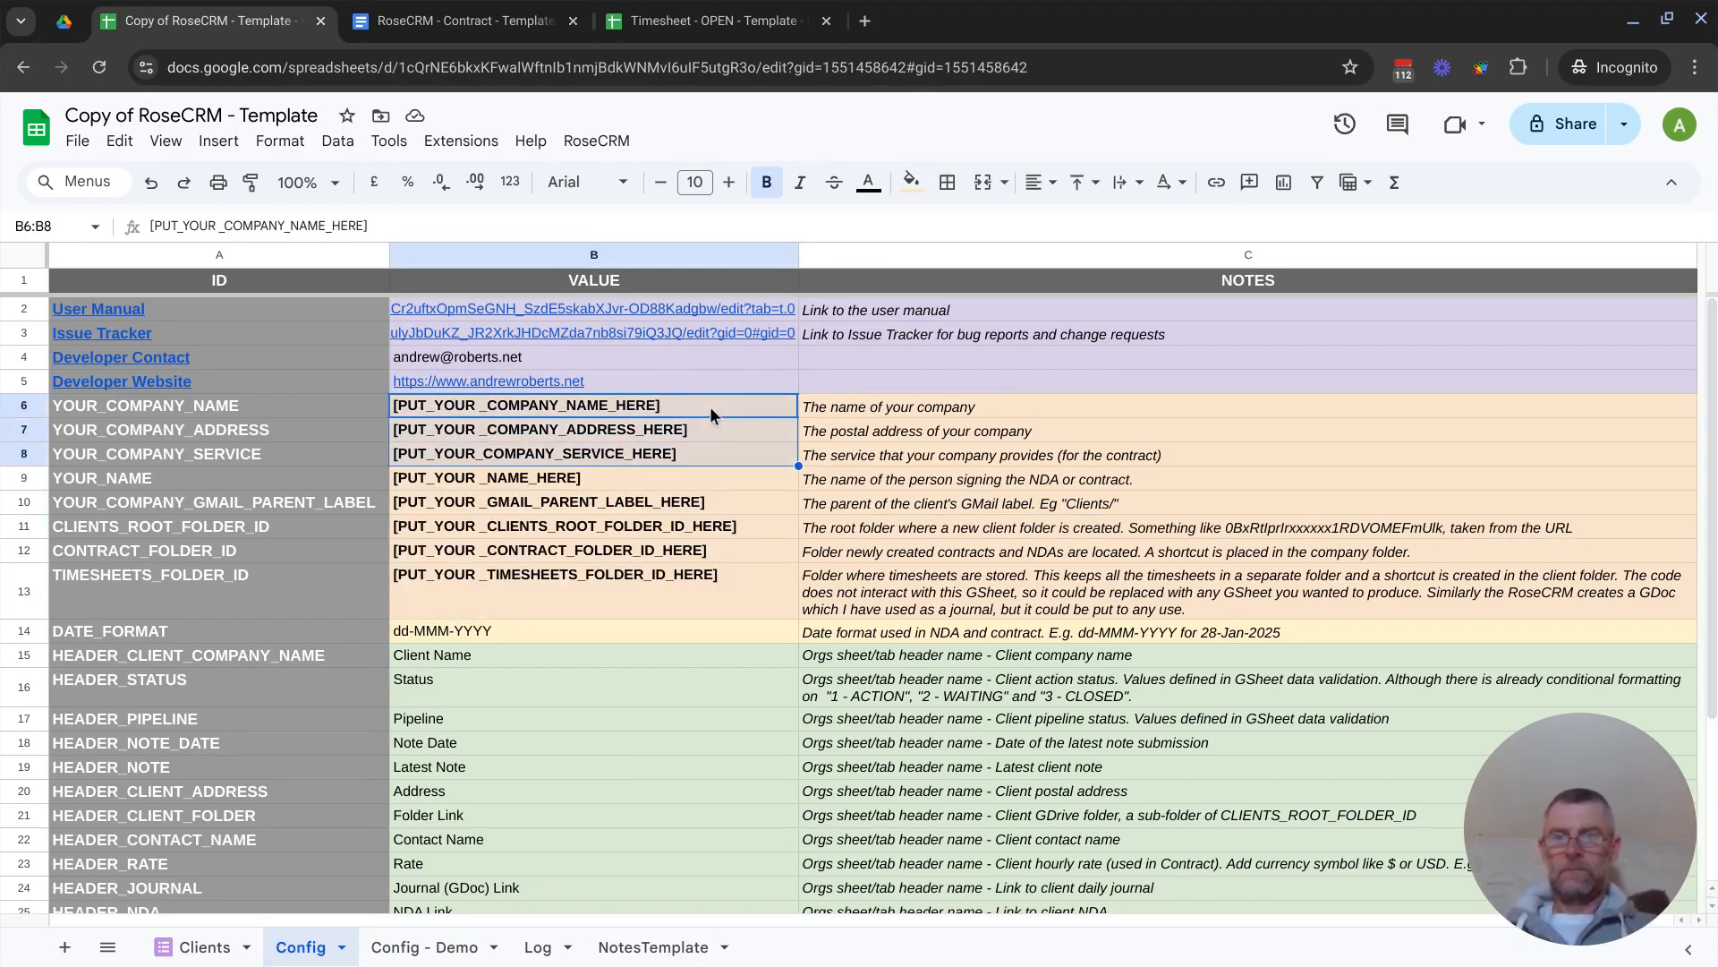
key("shift+Down")
key("shift+Down")
key("shift+Down")
key("shift+Down")
key("shift+Down")
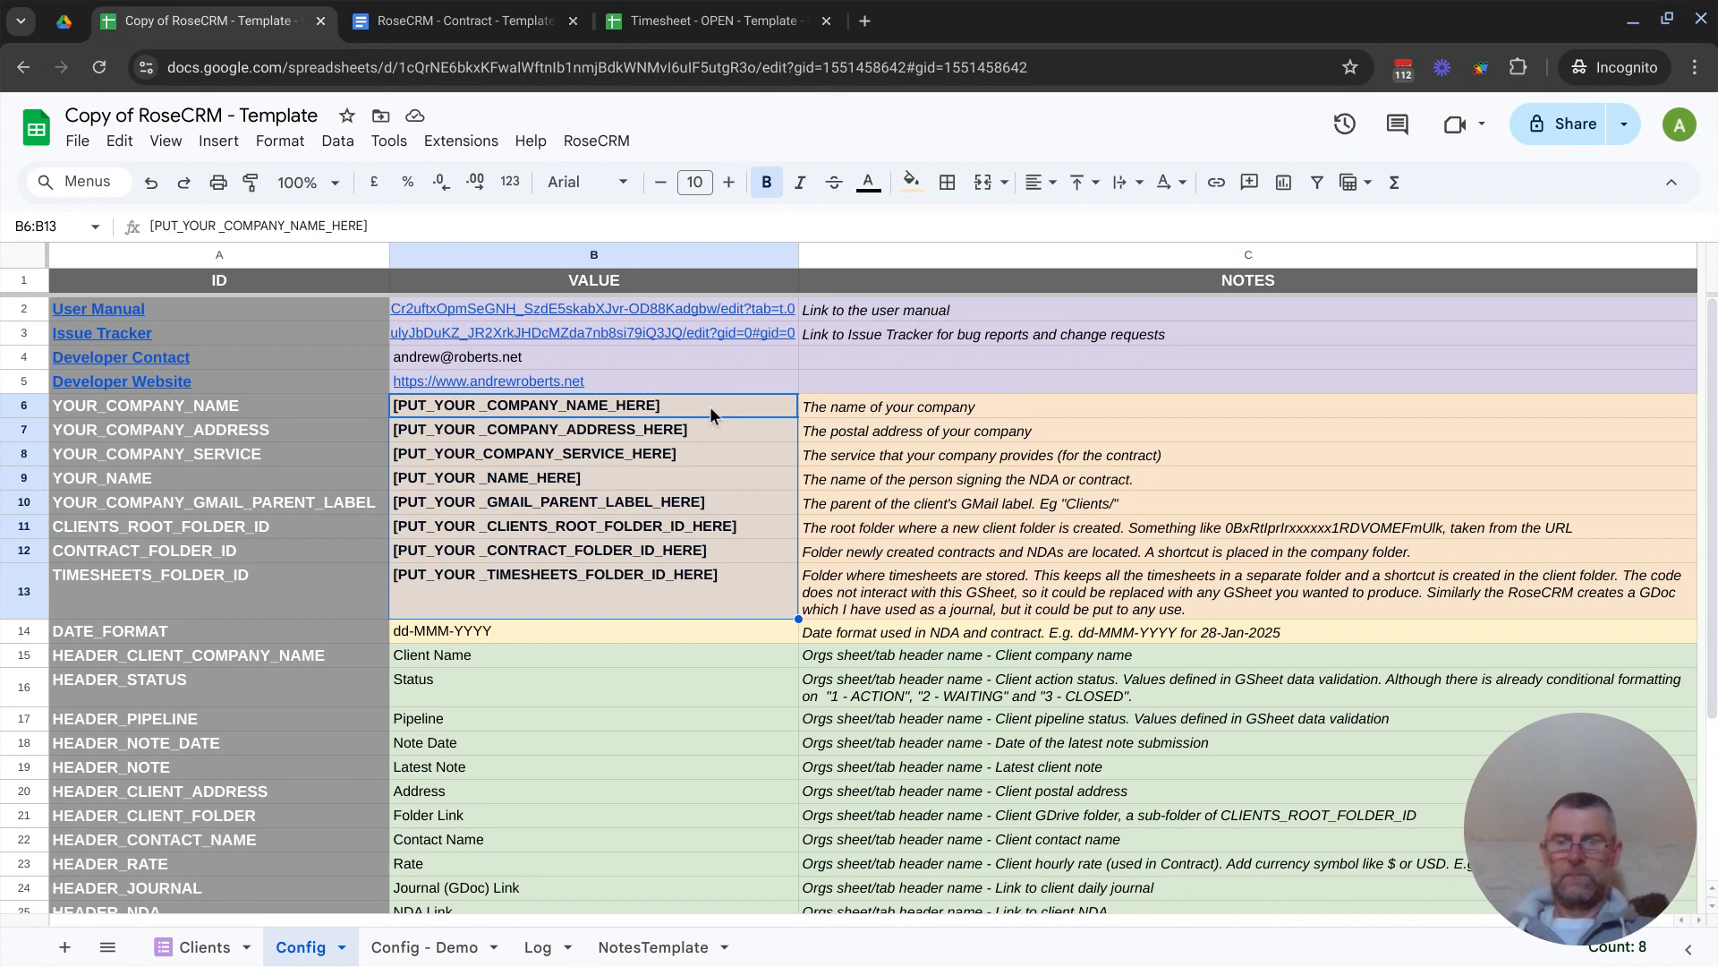
key("ctrl+v")
left_click(858, 503)
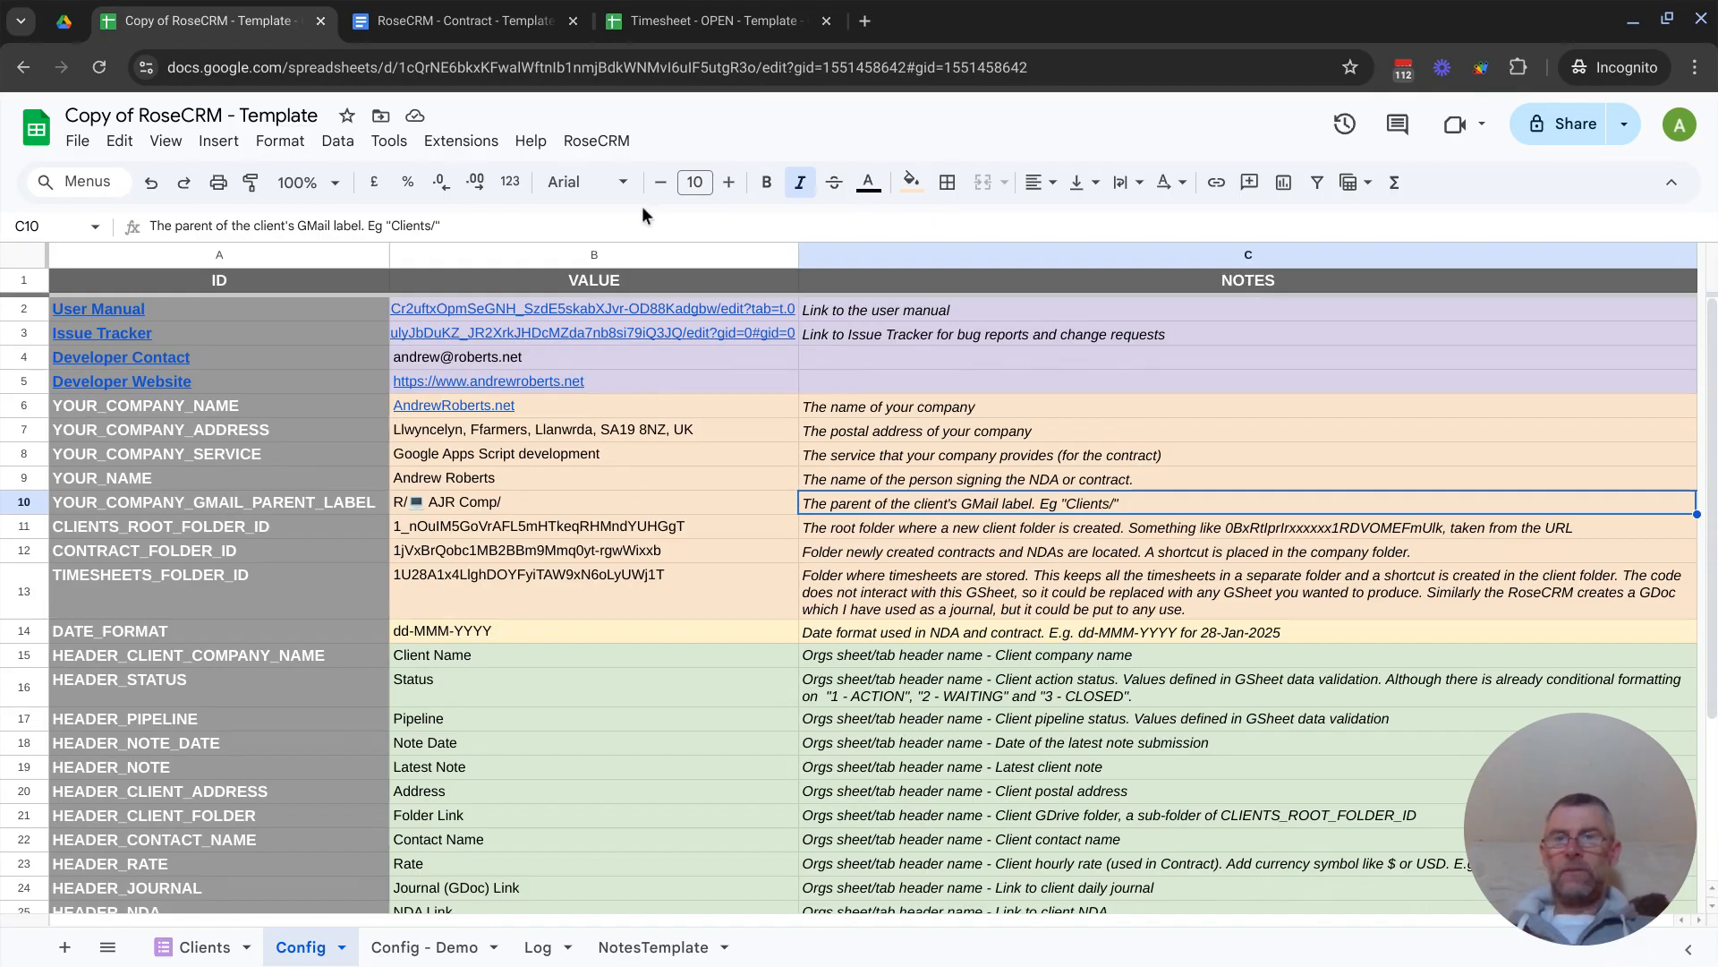
Open the live Rose CRM client form that is linked to the template copy
left_click(605, 152)
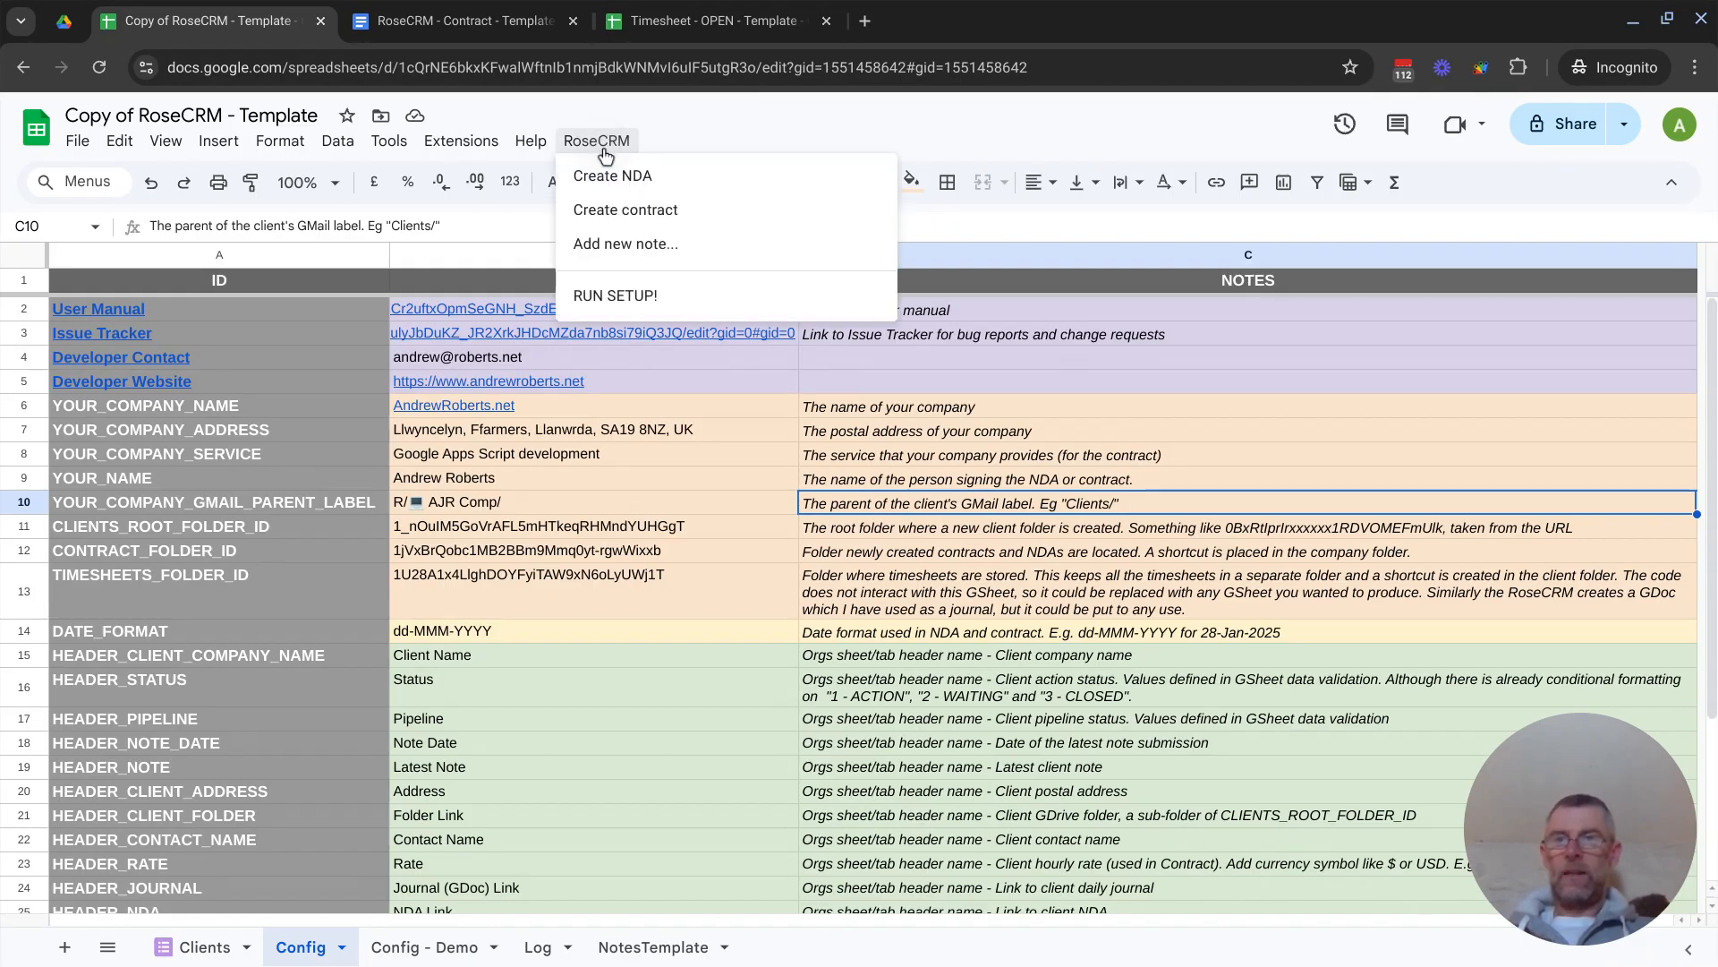
left_click(599, 105)
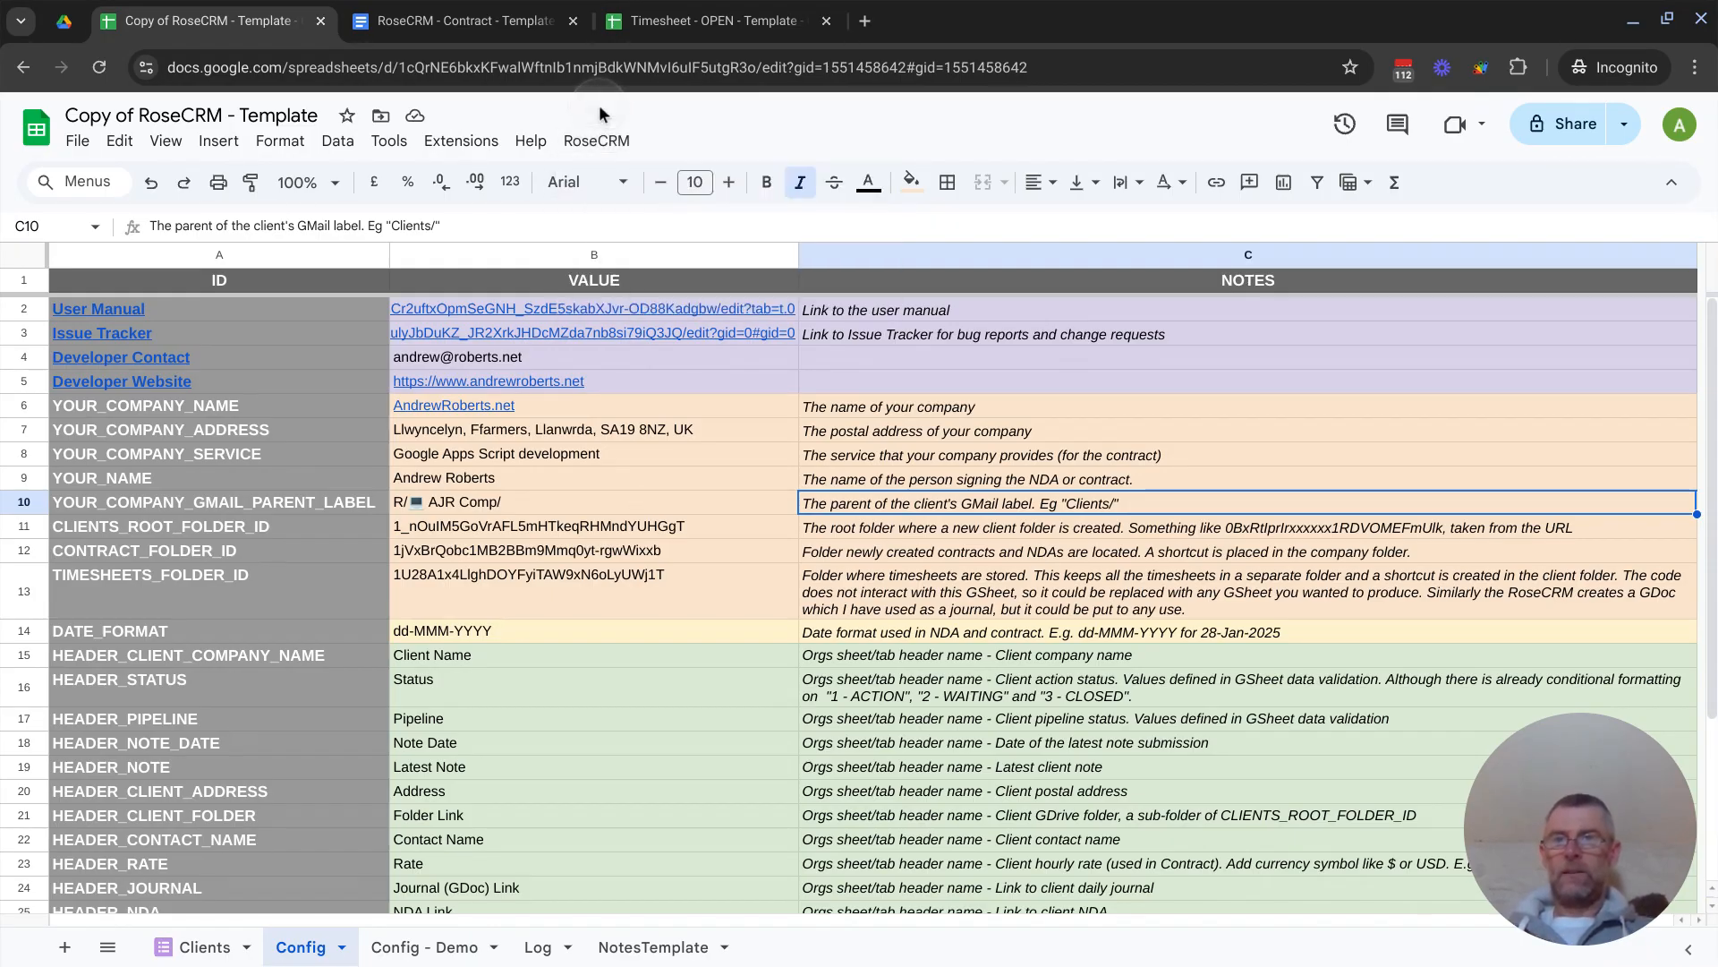
left_click(390, 142)
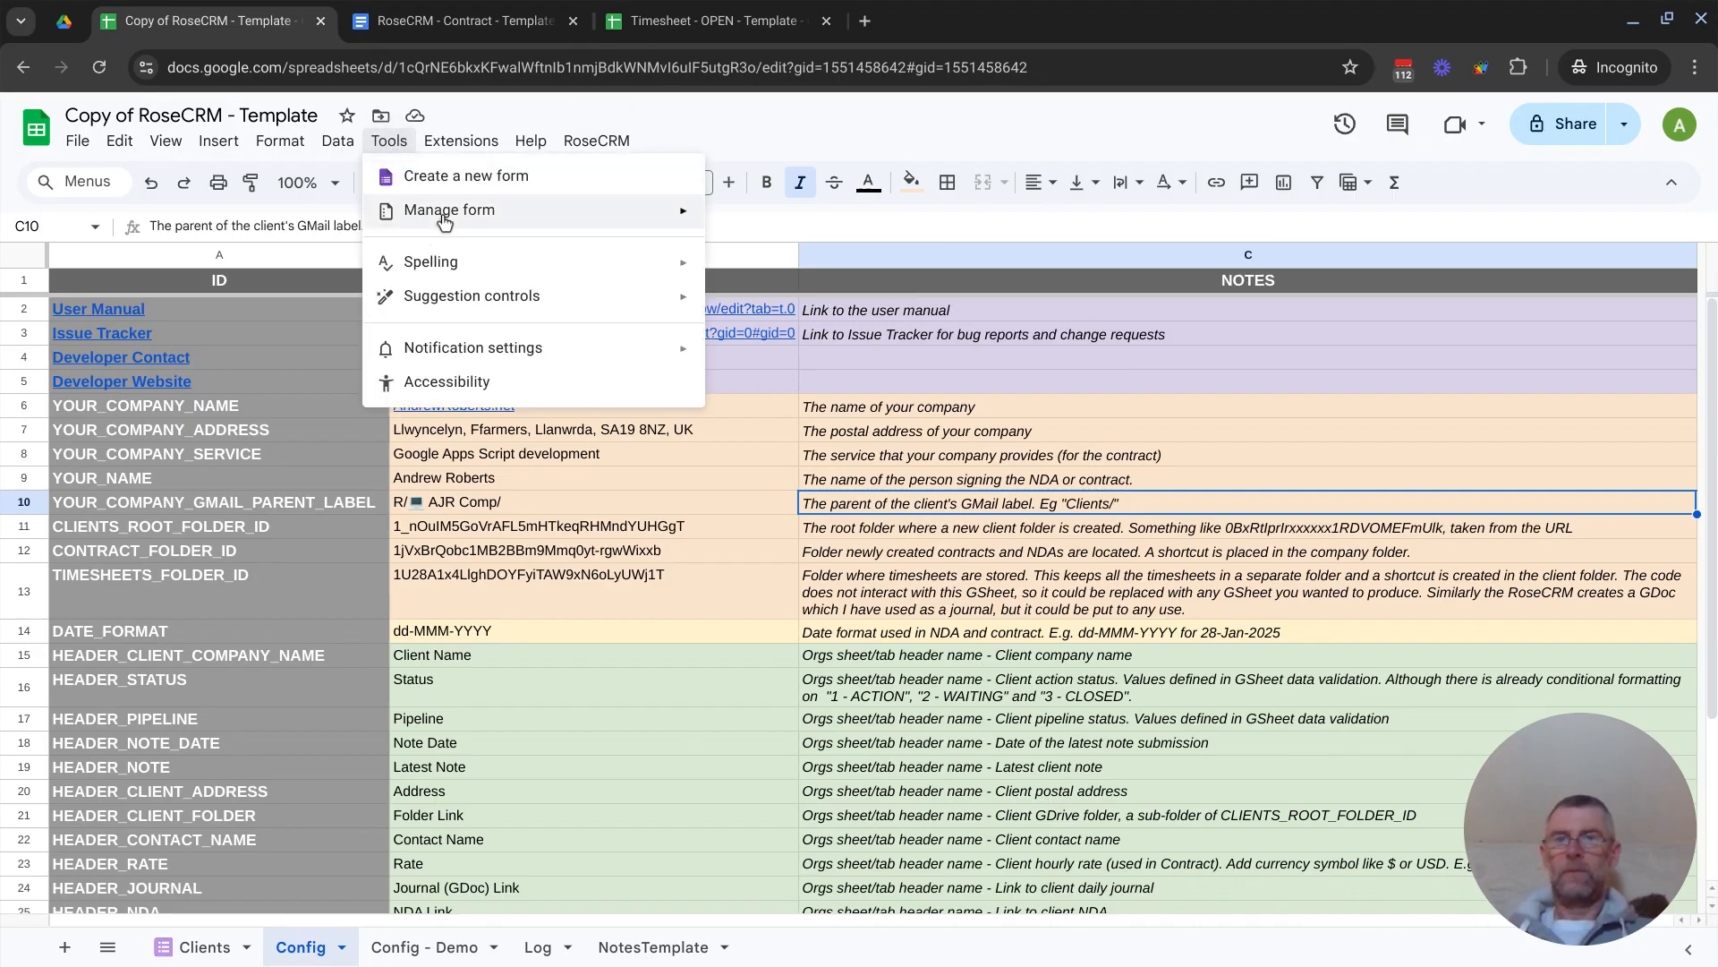
mouse_move(449, 211)
left_click(804, 253)
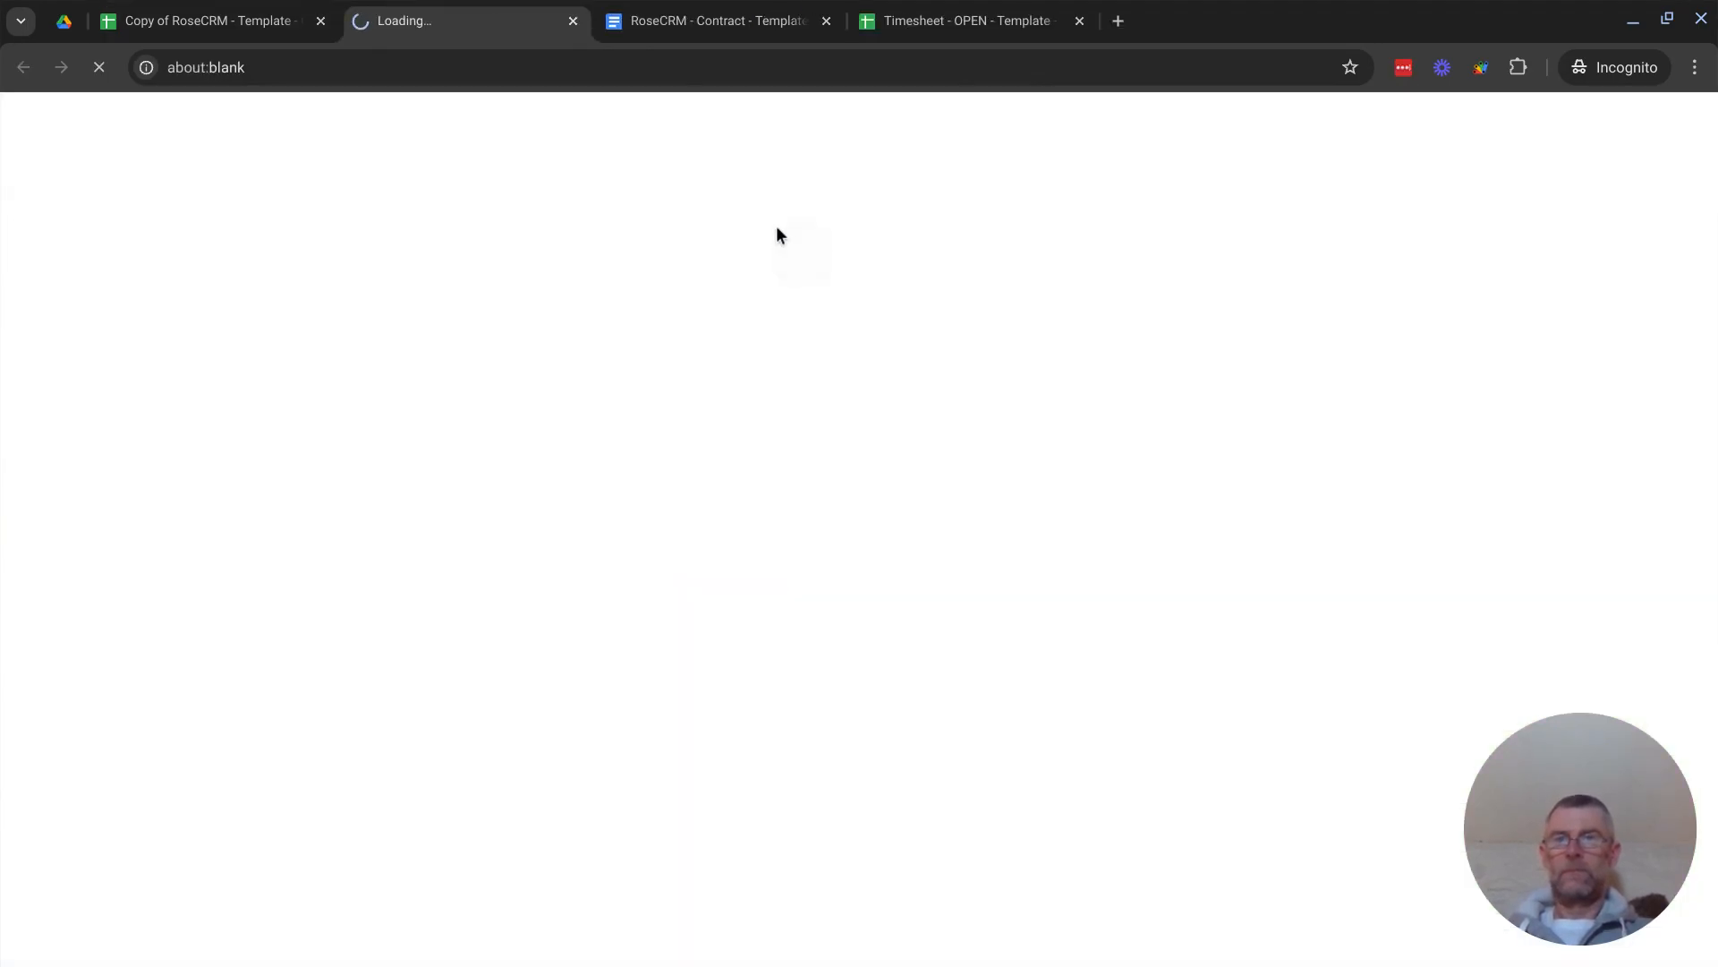
Run the RoseCRM setup in the template copy and choose the Google account for its script authorization
left_click(267, 20)
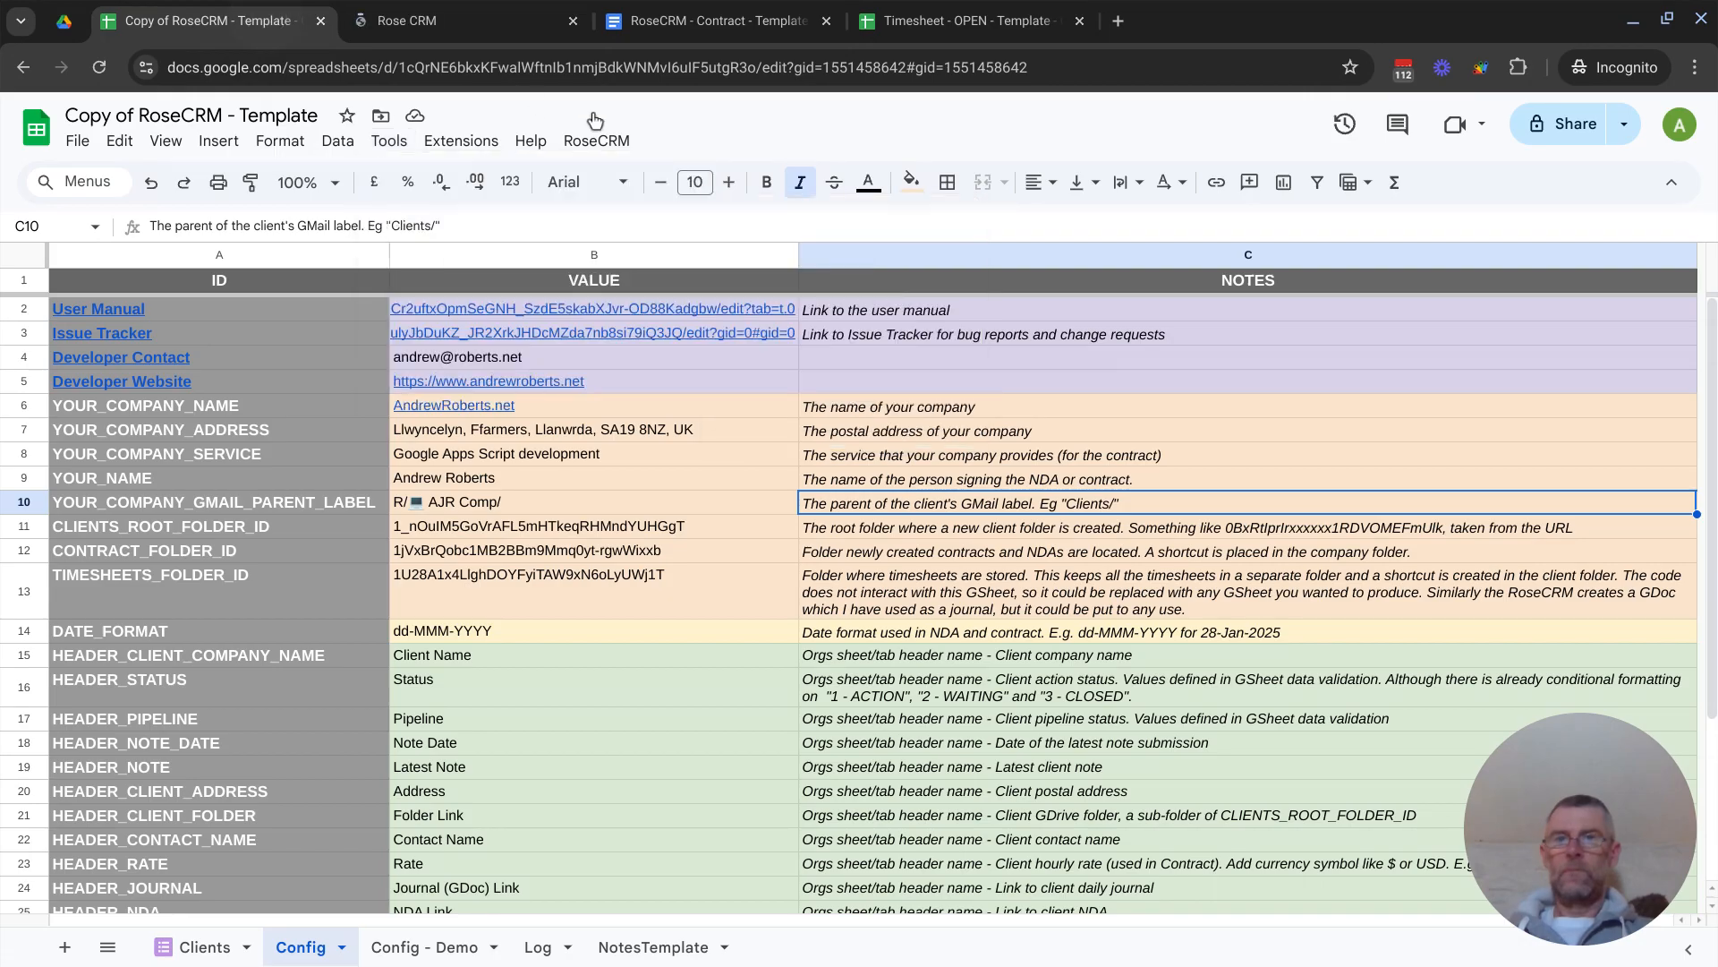
left_click(598, 141)
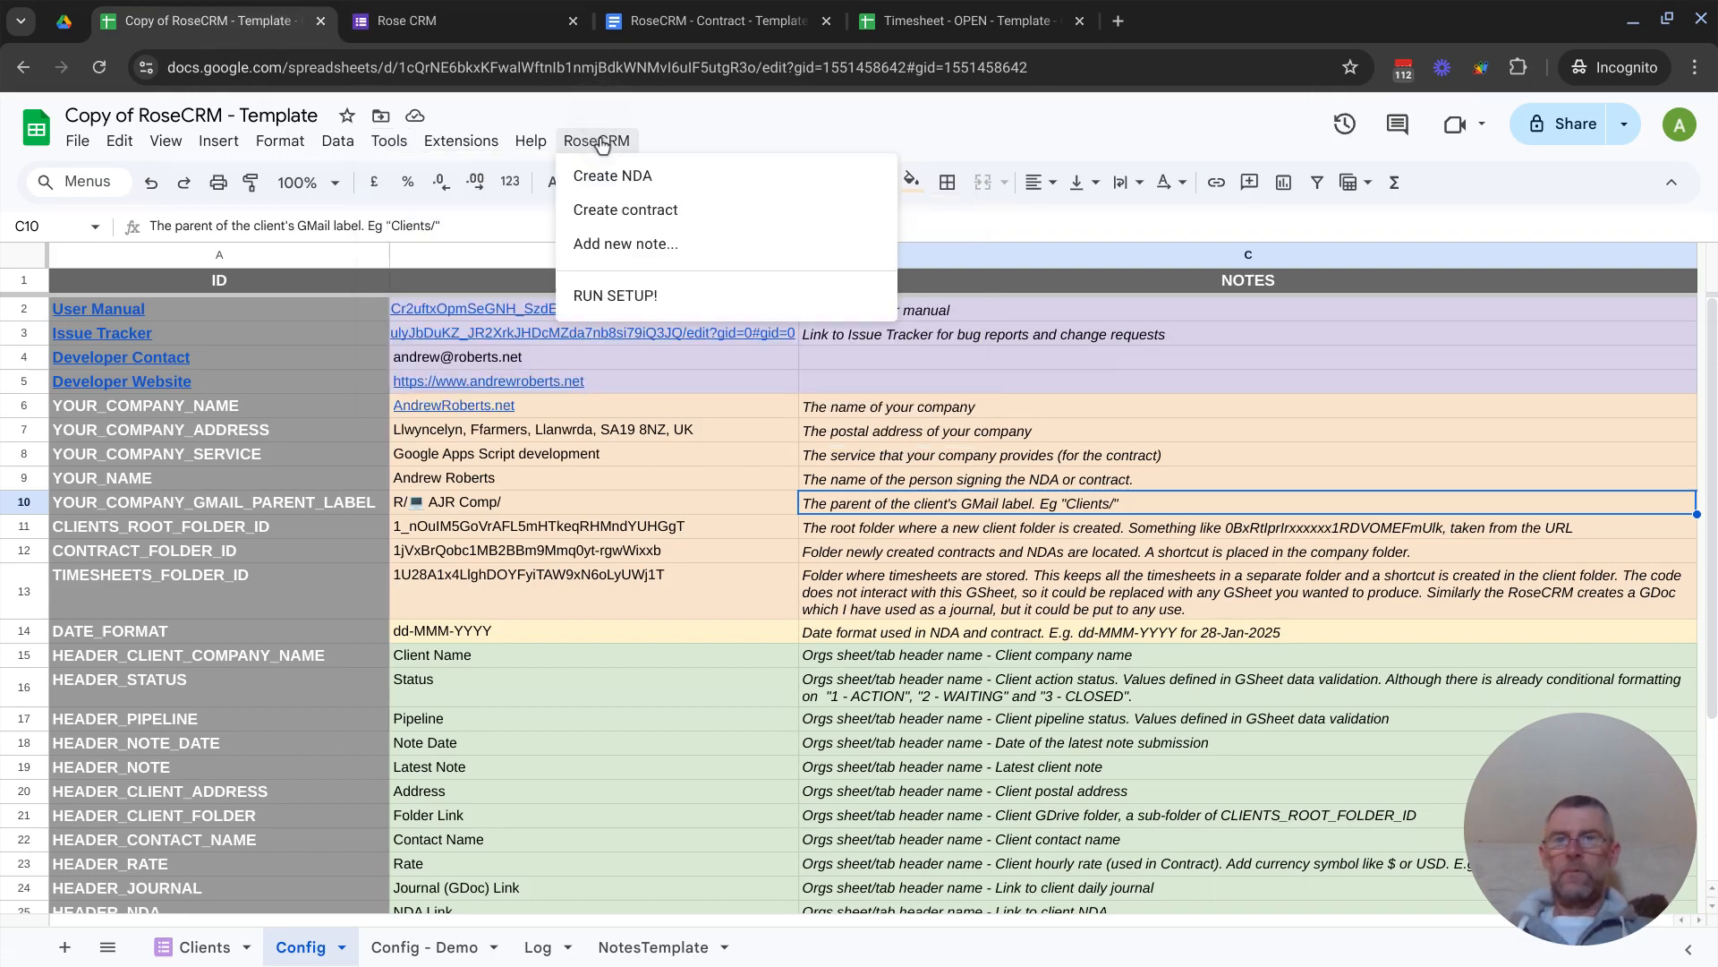
left_click(661, 298)
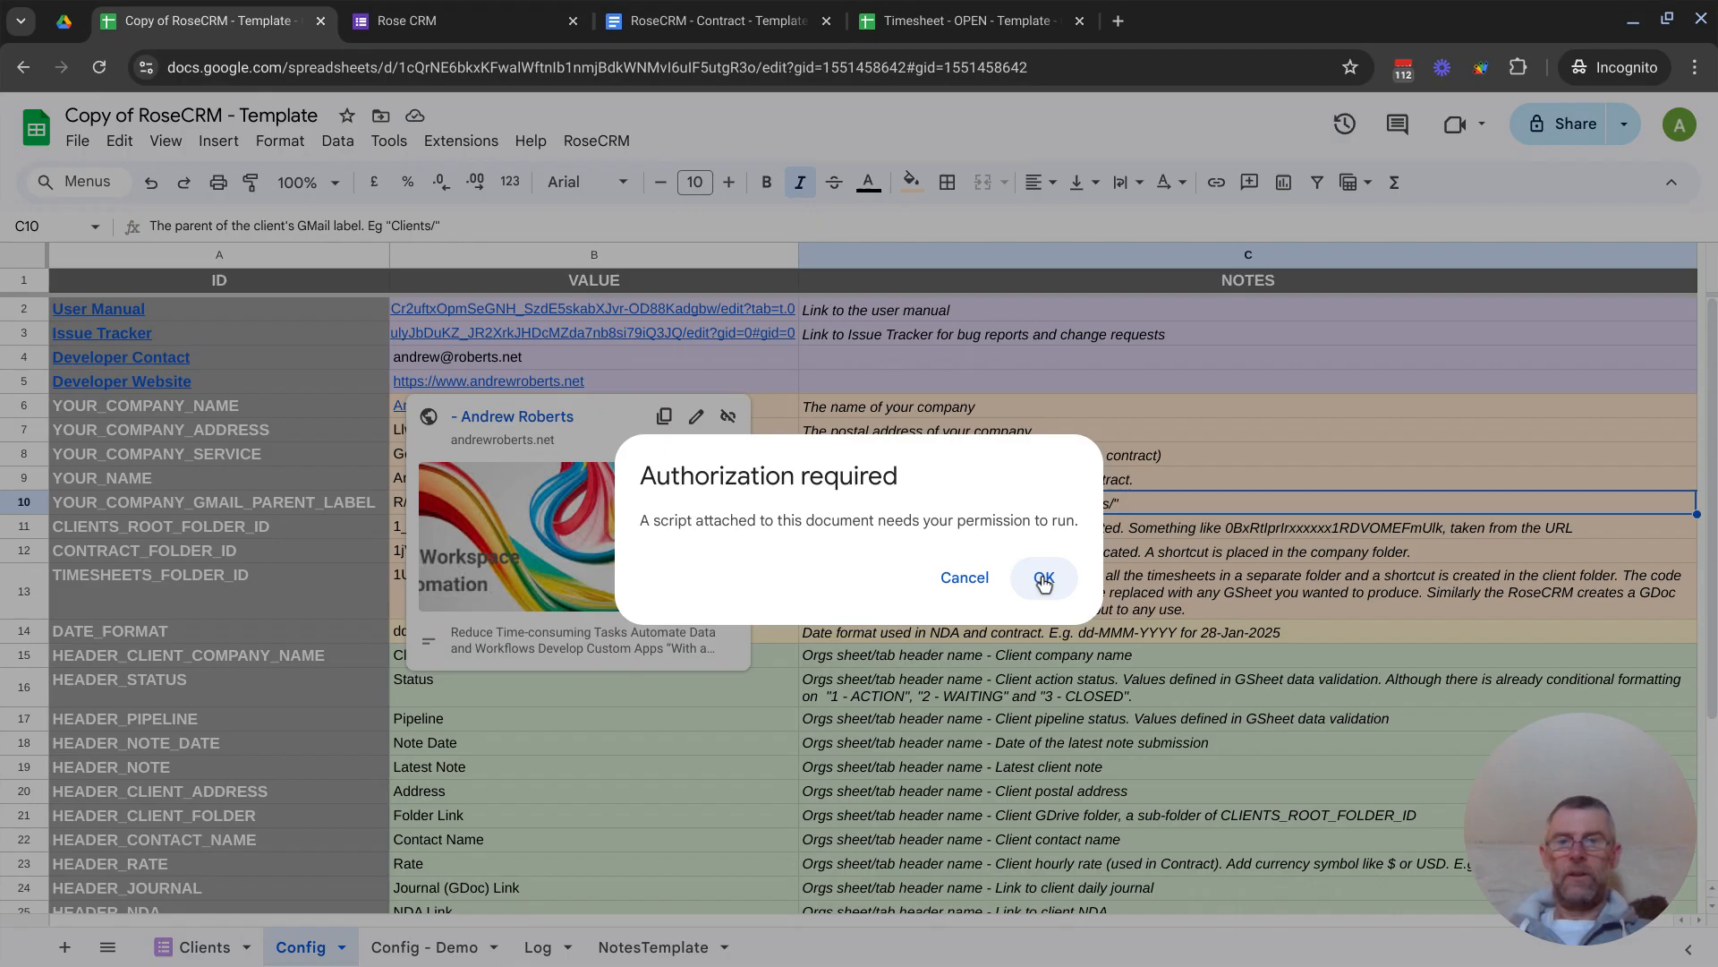
left_click(1044, 580)
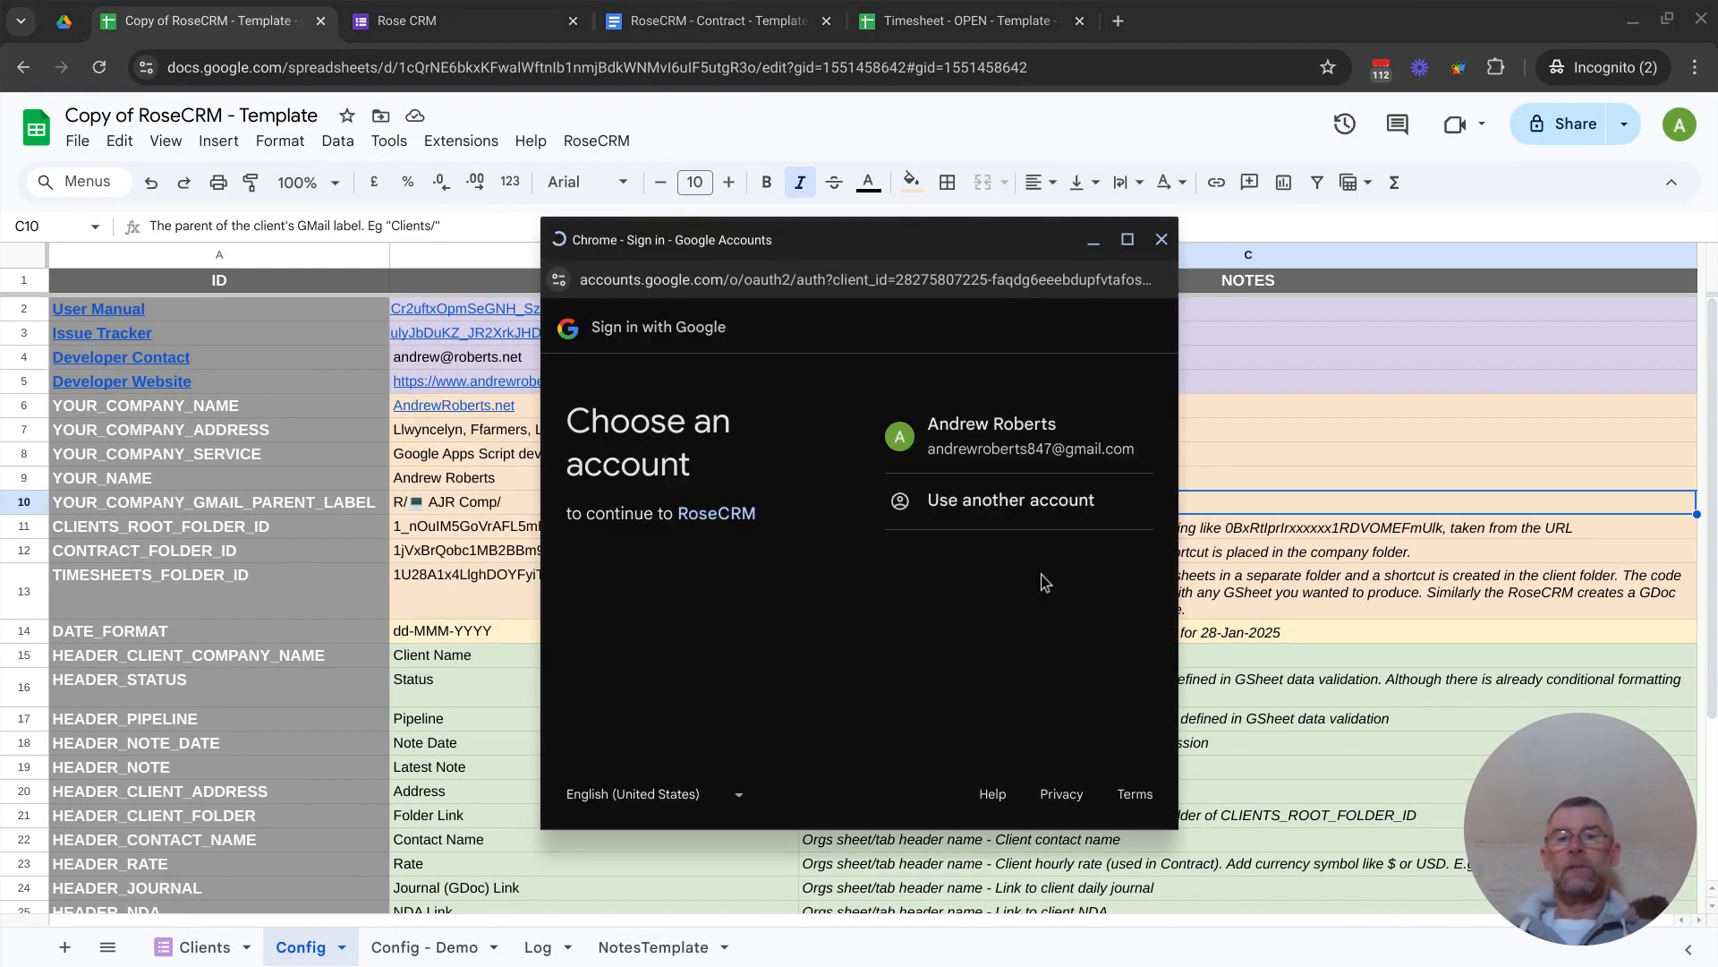
left_click(1031, 442)
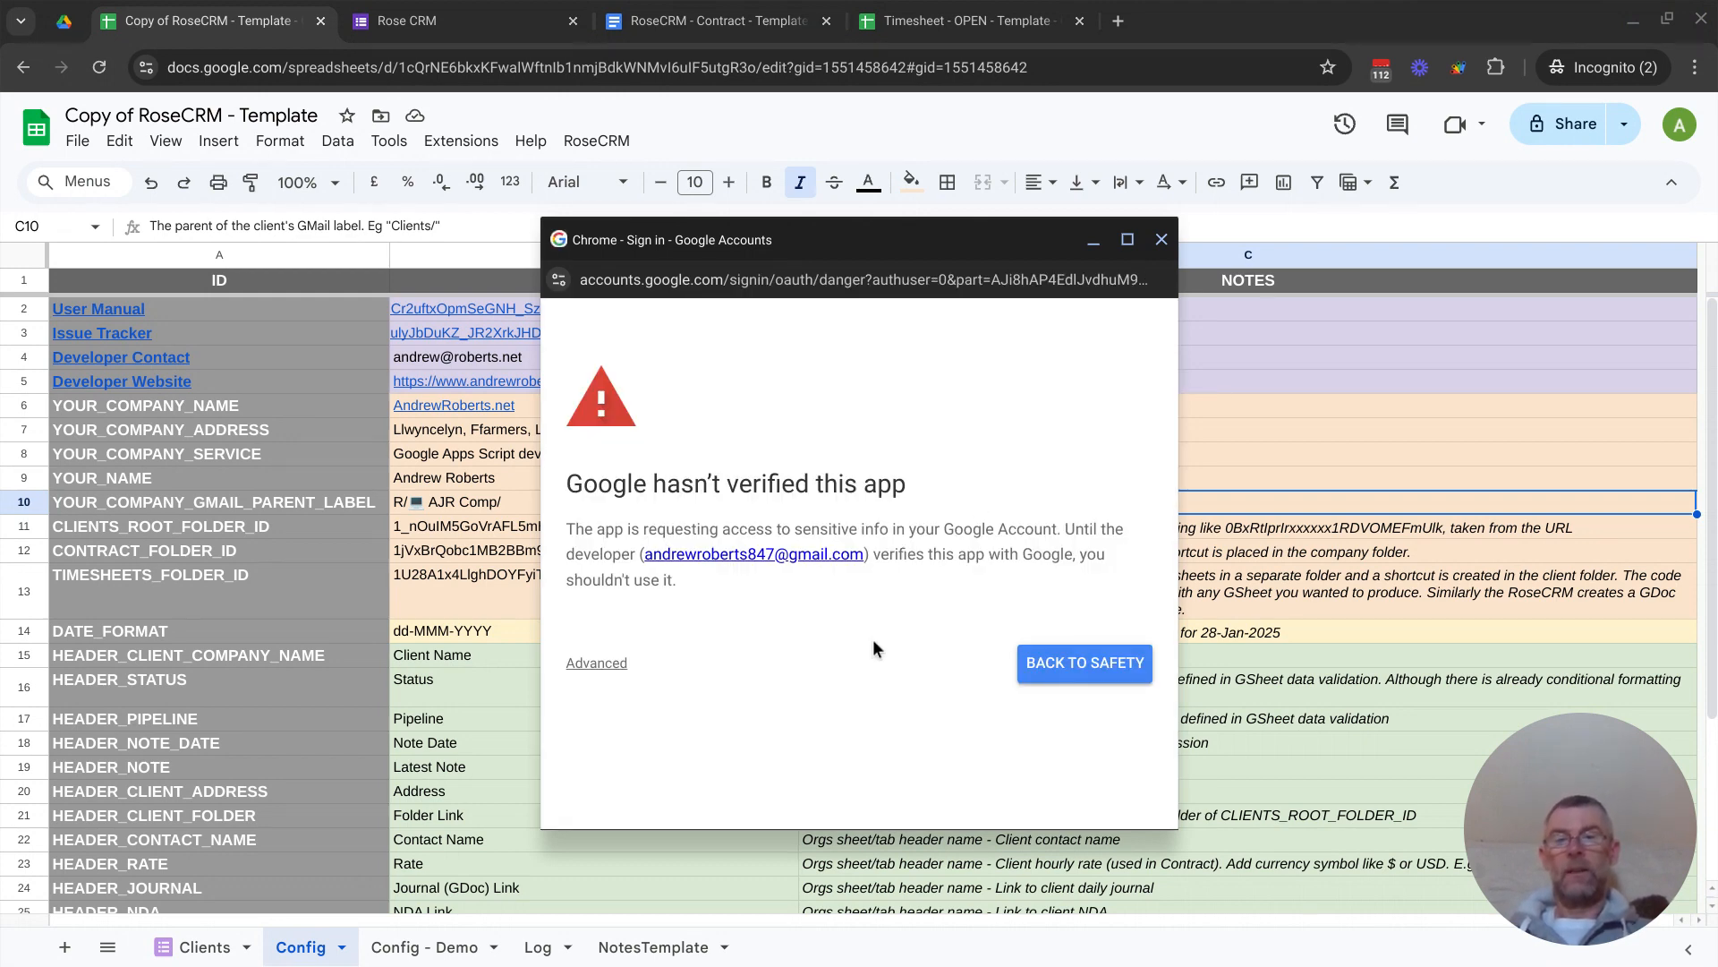
Grant the unverified RoseCRM app access to the Google account and run the setup again
left_click(611, 667)
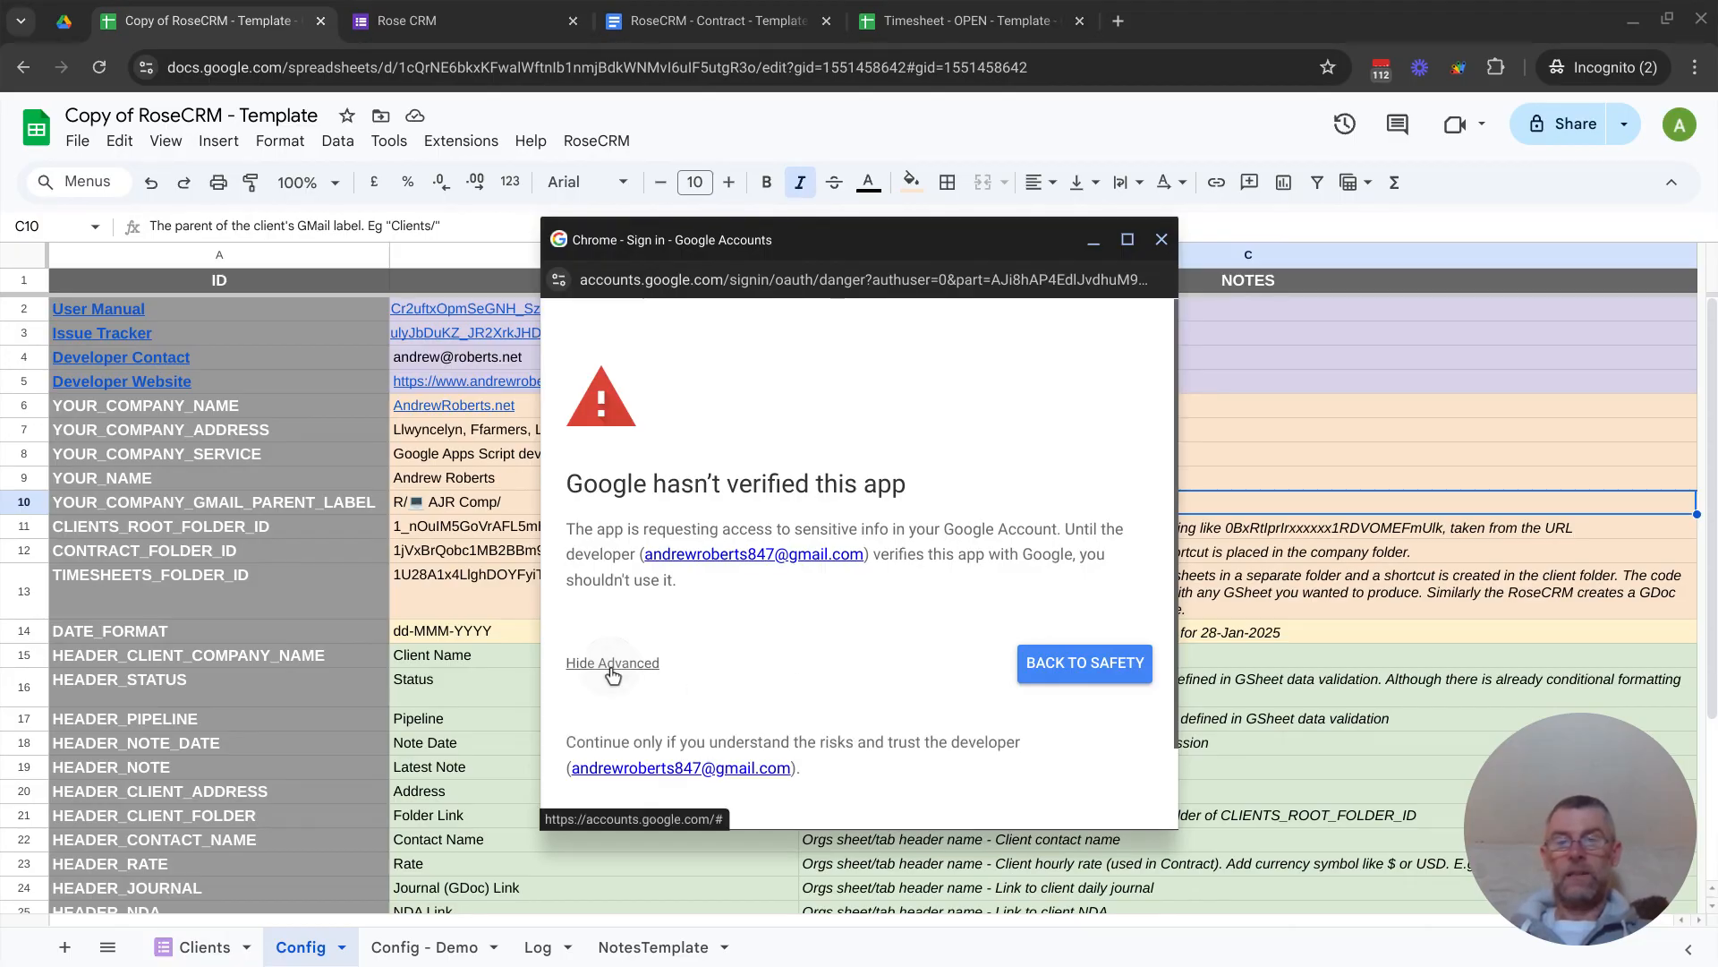
scroll(812, 639, "down", 1)
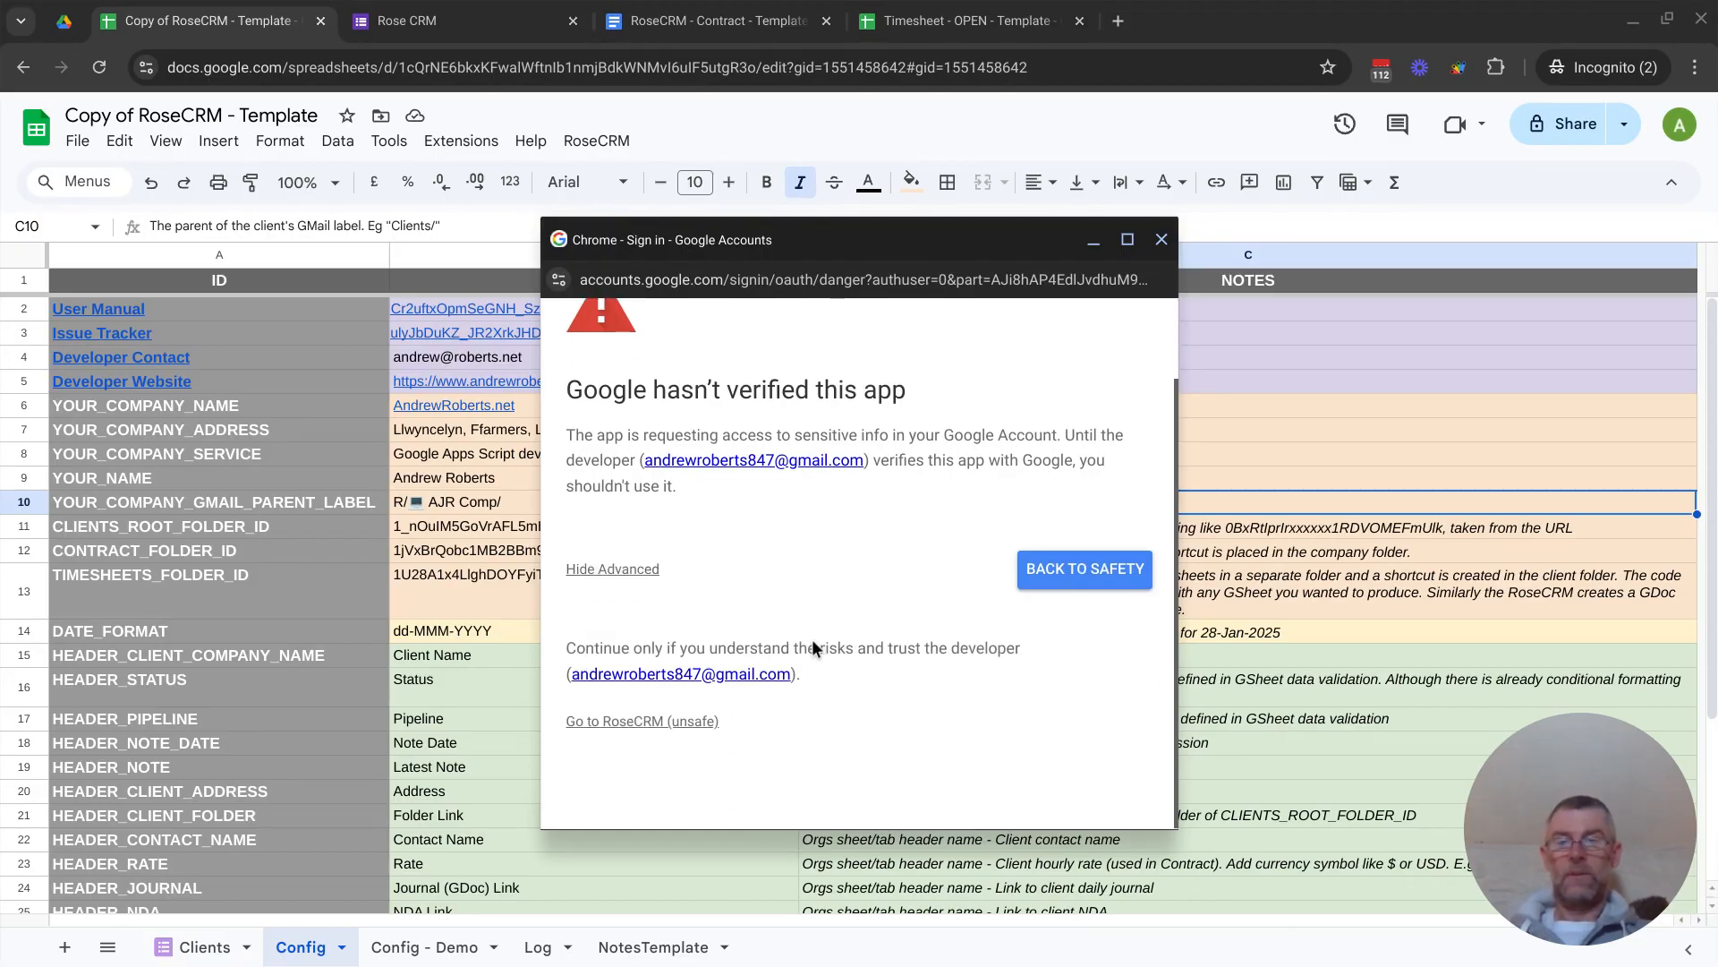
left_click(663, 730)
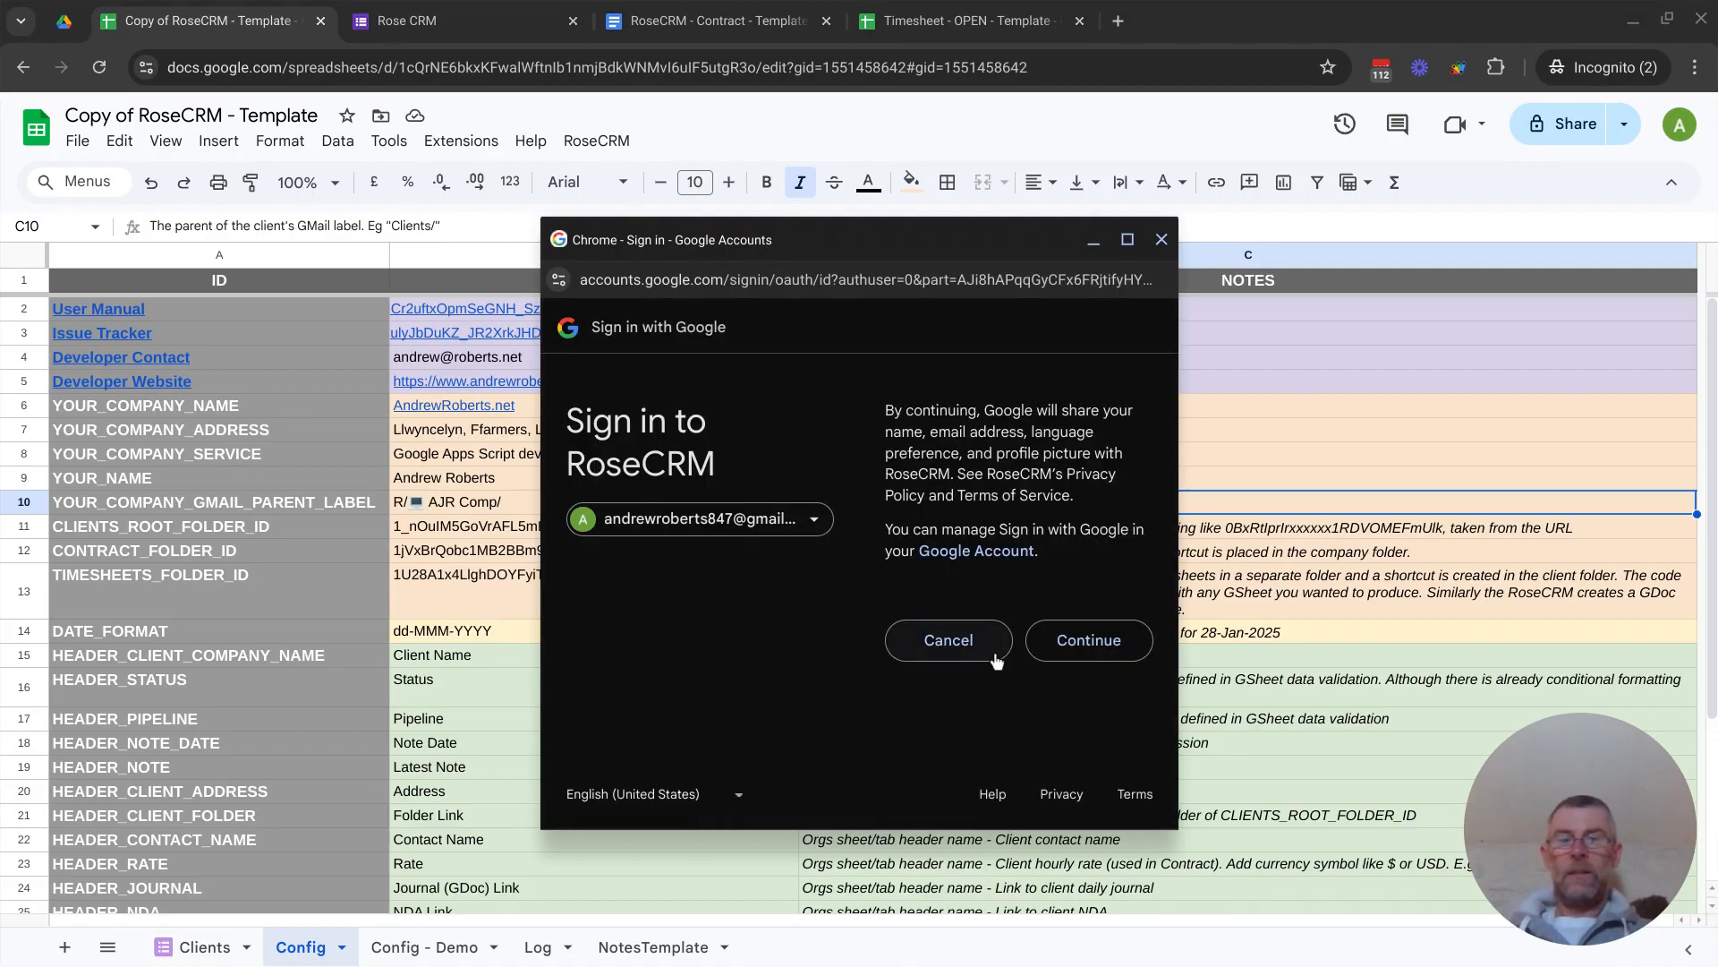
left_click(1074, 641)
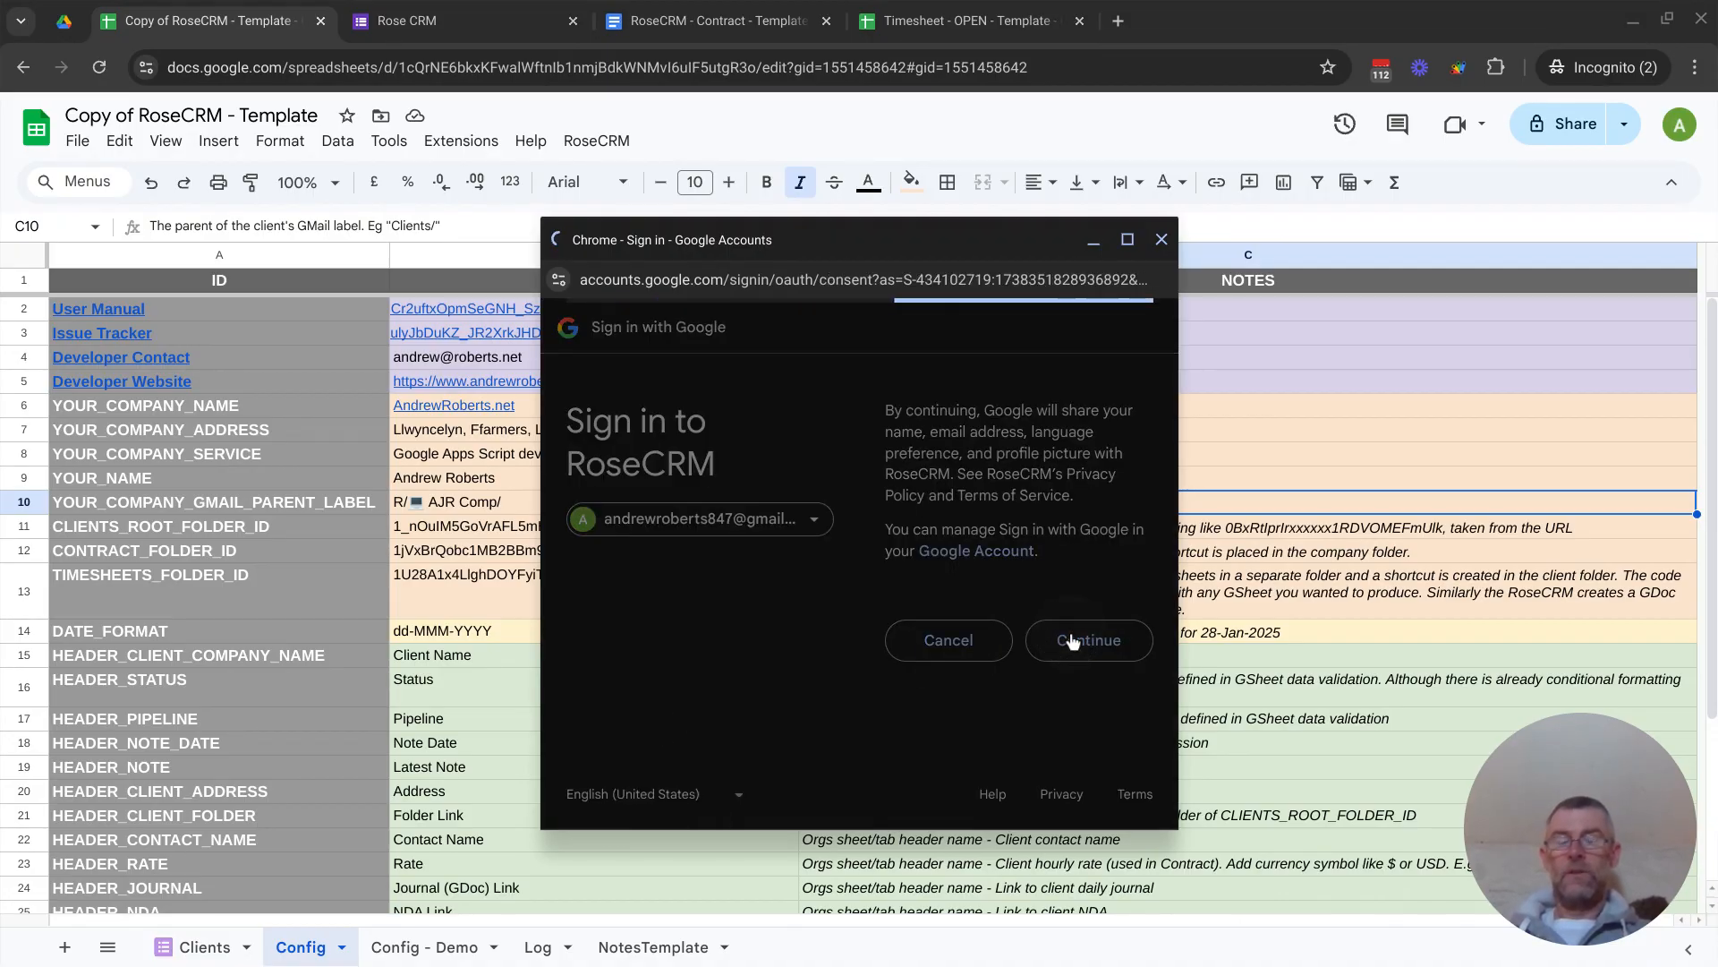
scroll(1038, 643, "down", 10)
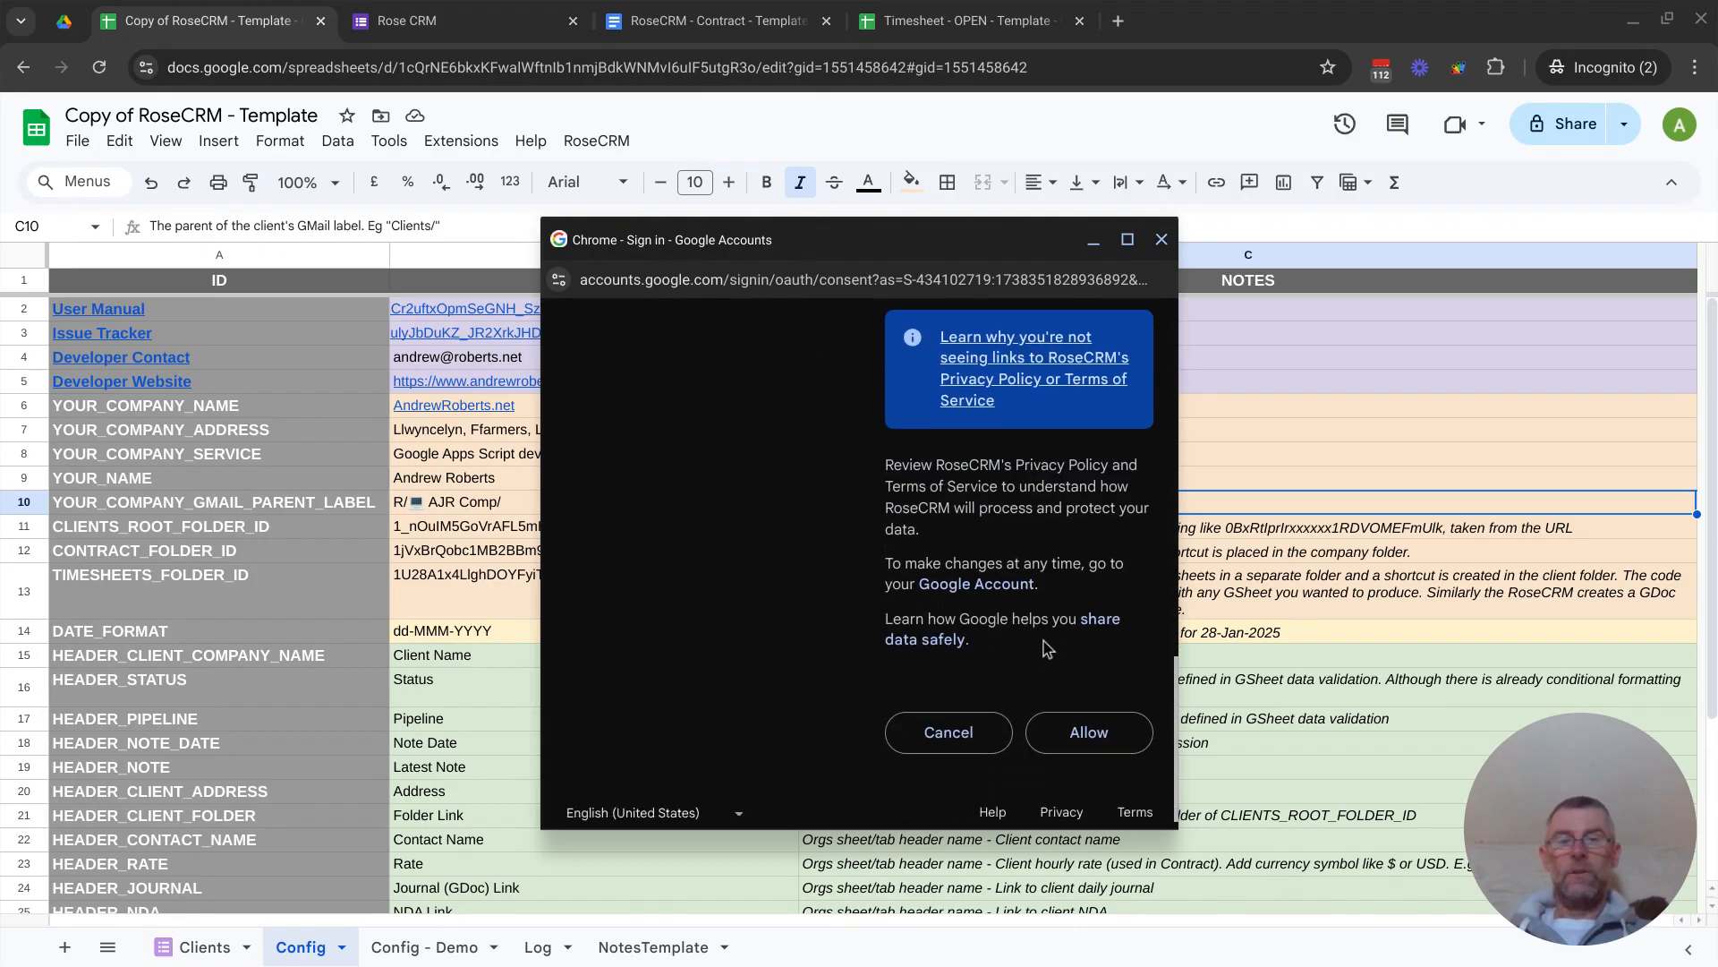
left_click(1071, 736)
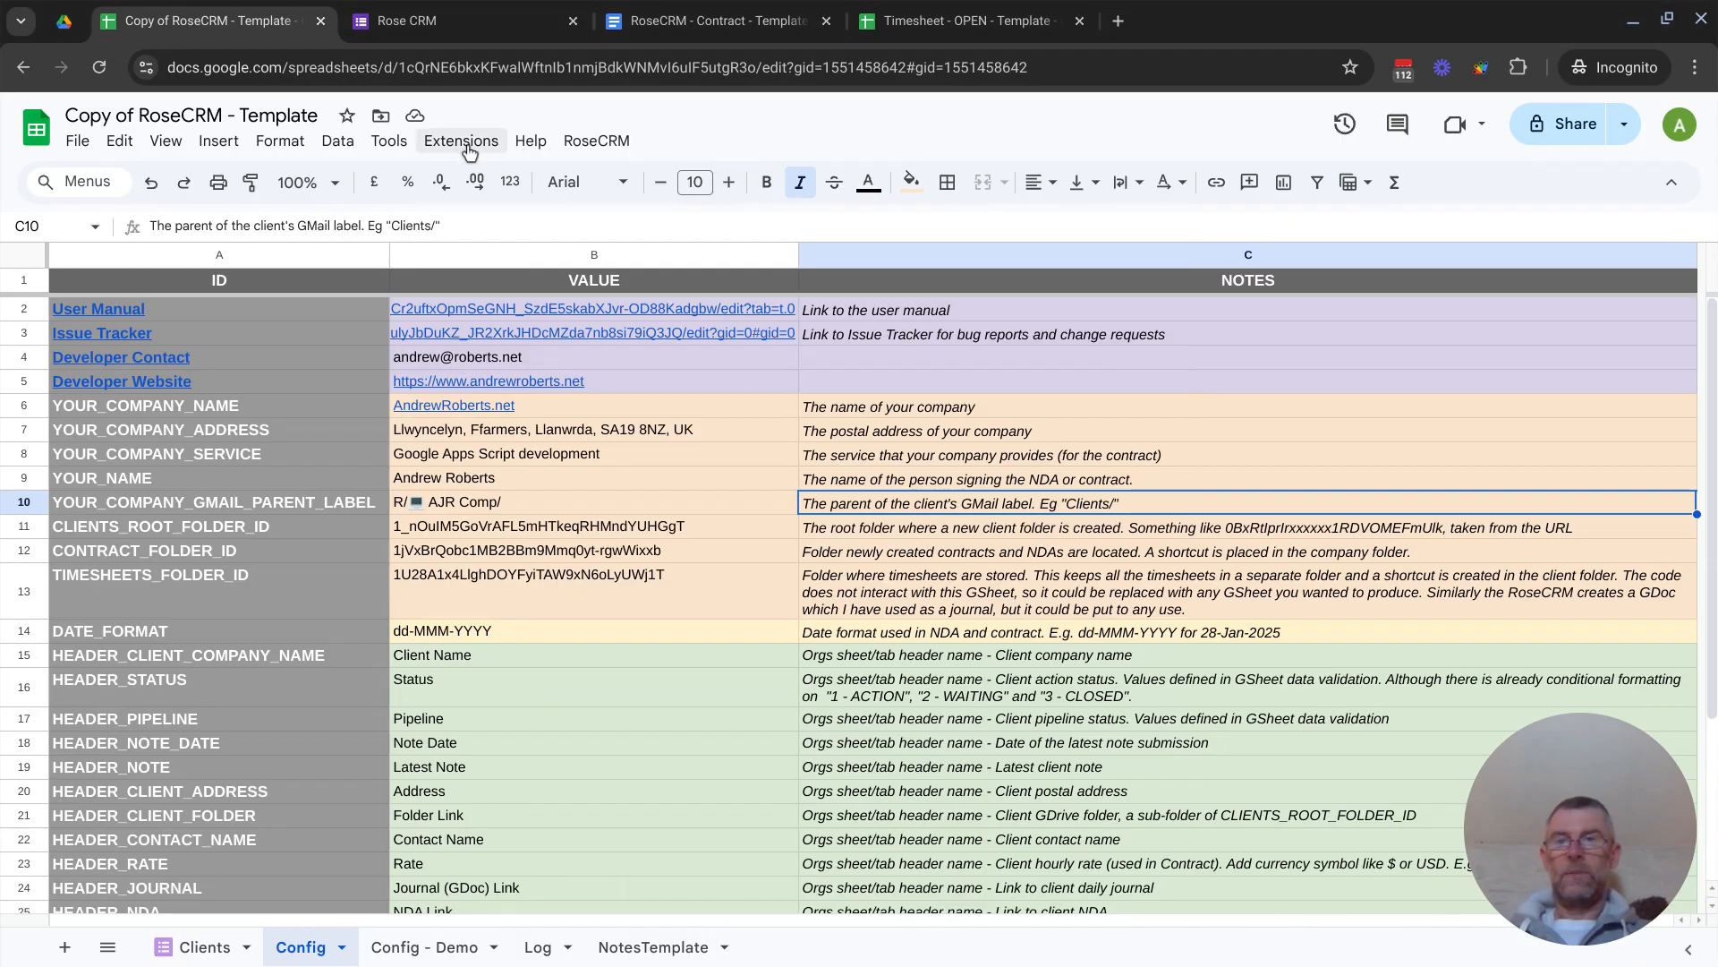
left_click(467, 145)
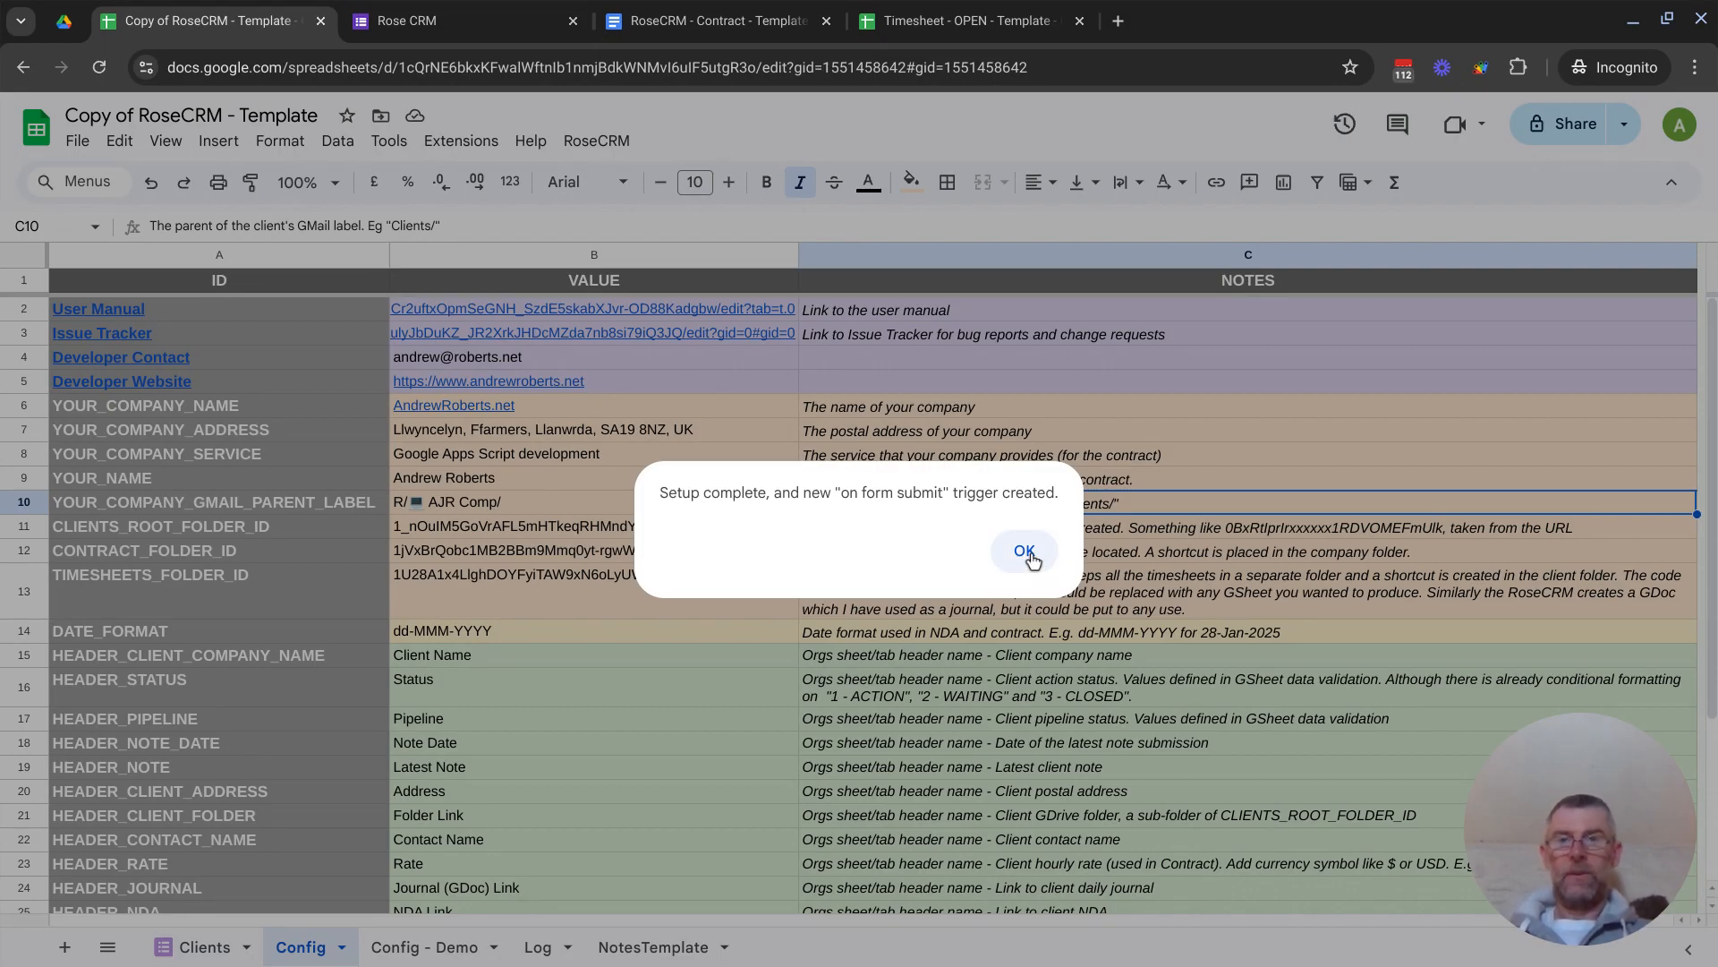
left_click(1025, 552)
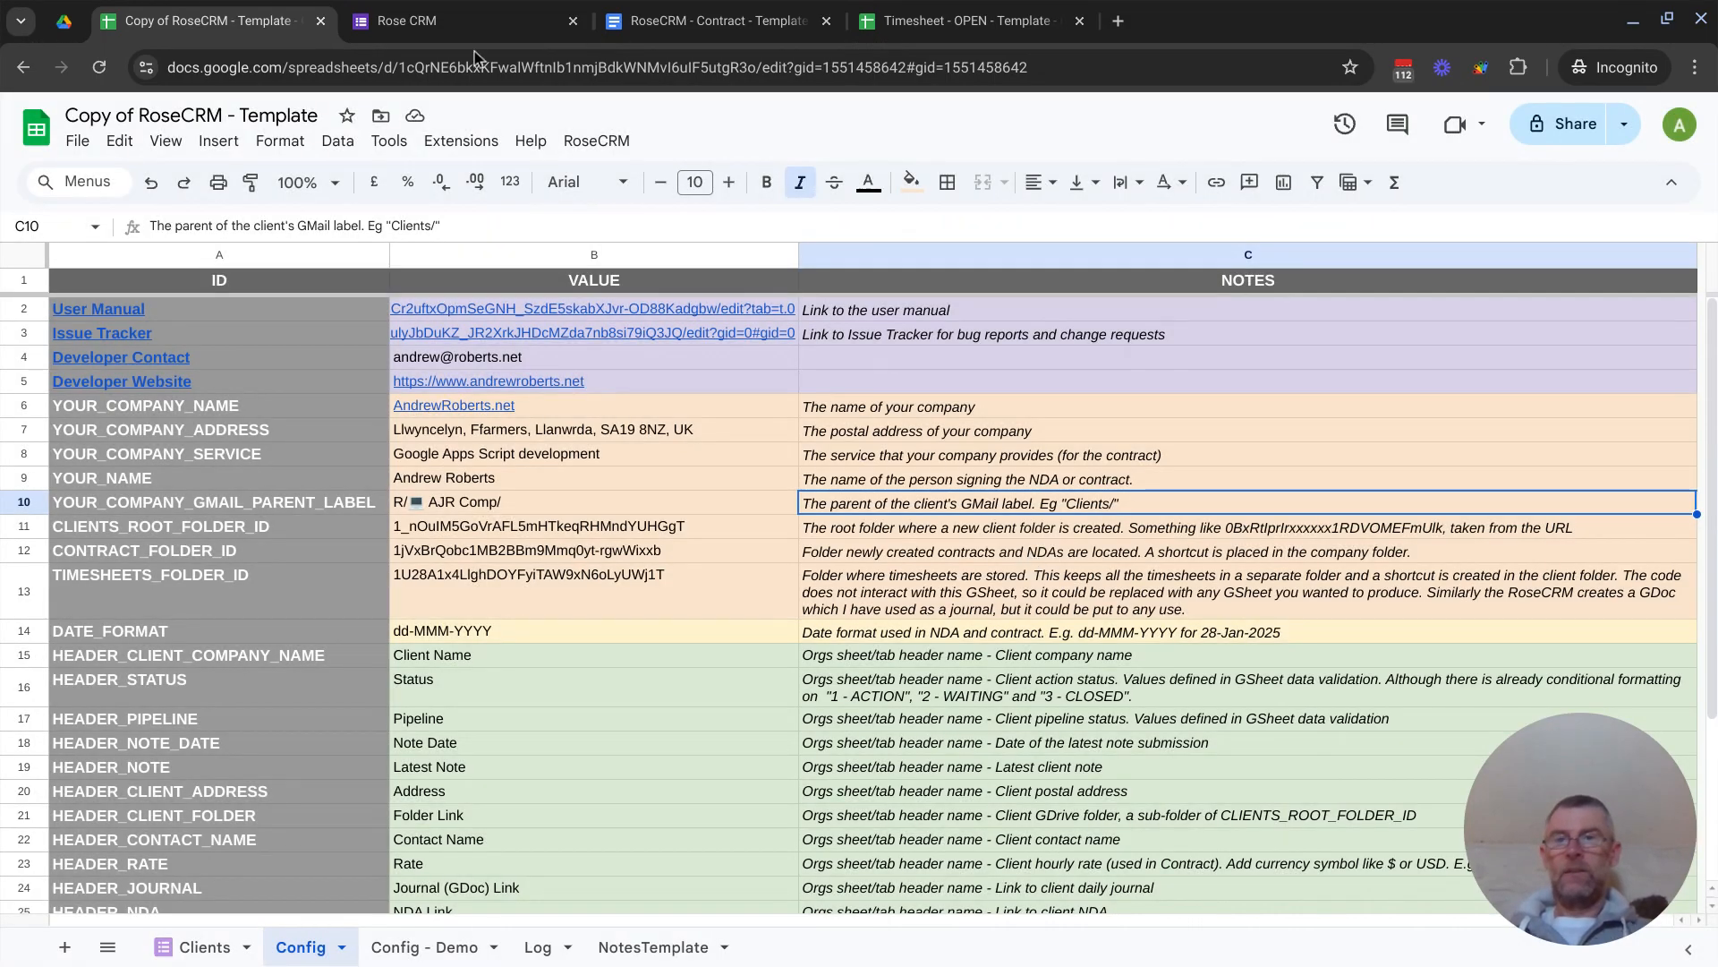
Enter Acme3 as the client name in the live Rose CRM form
left_click(470, 28)
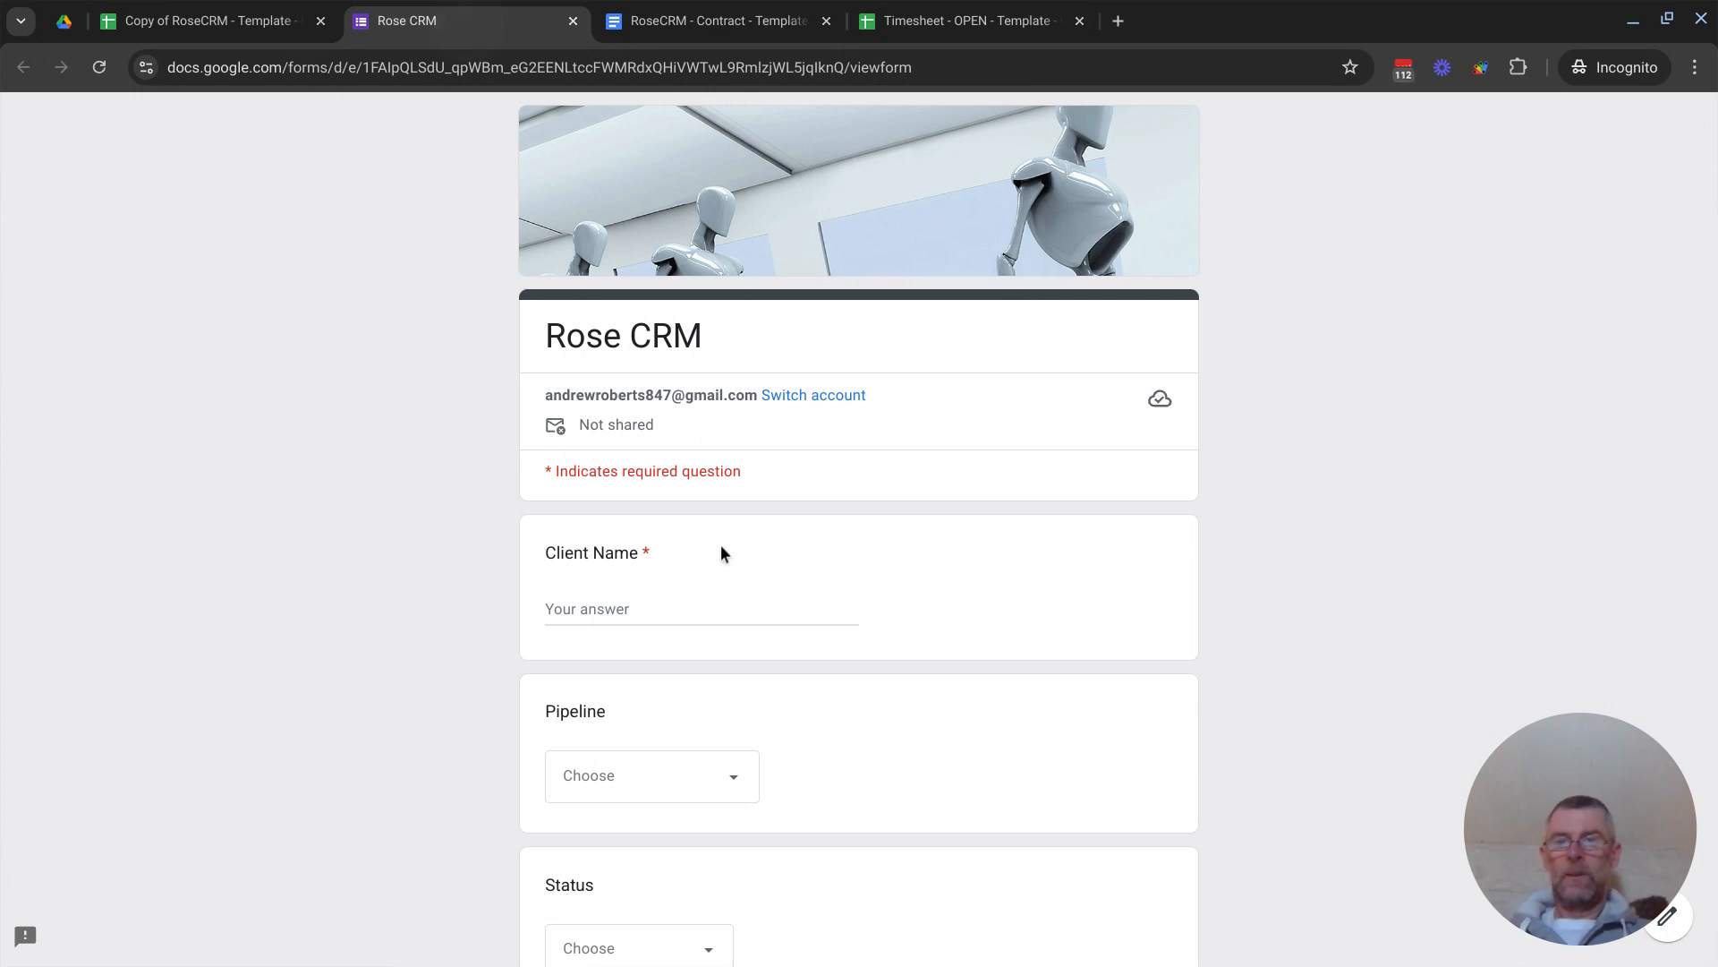
left_click(676, 617)
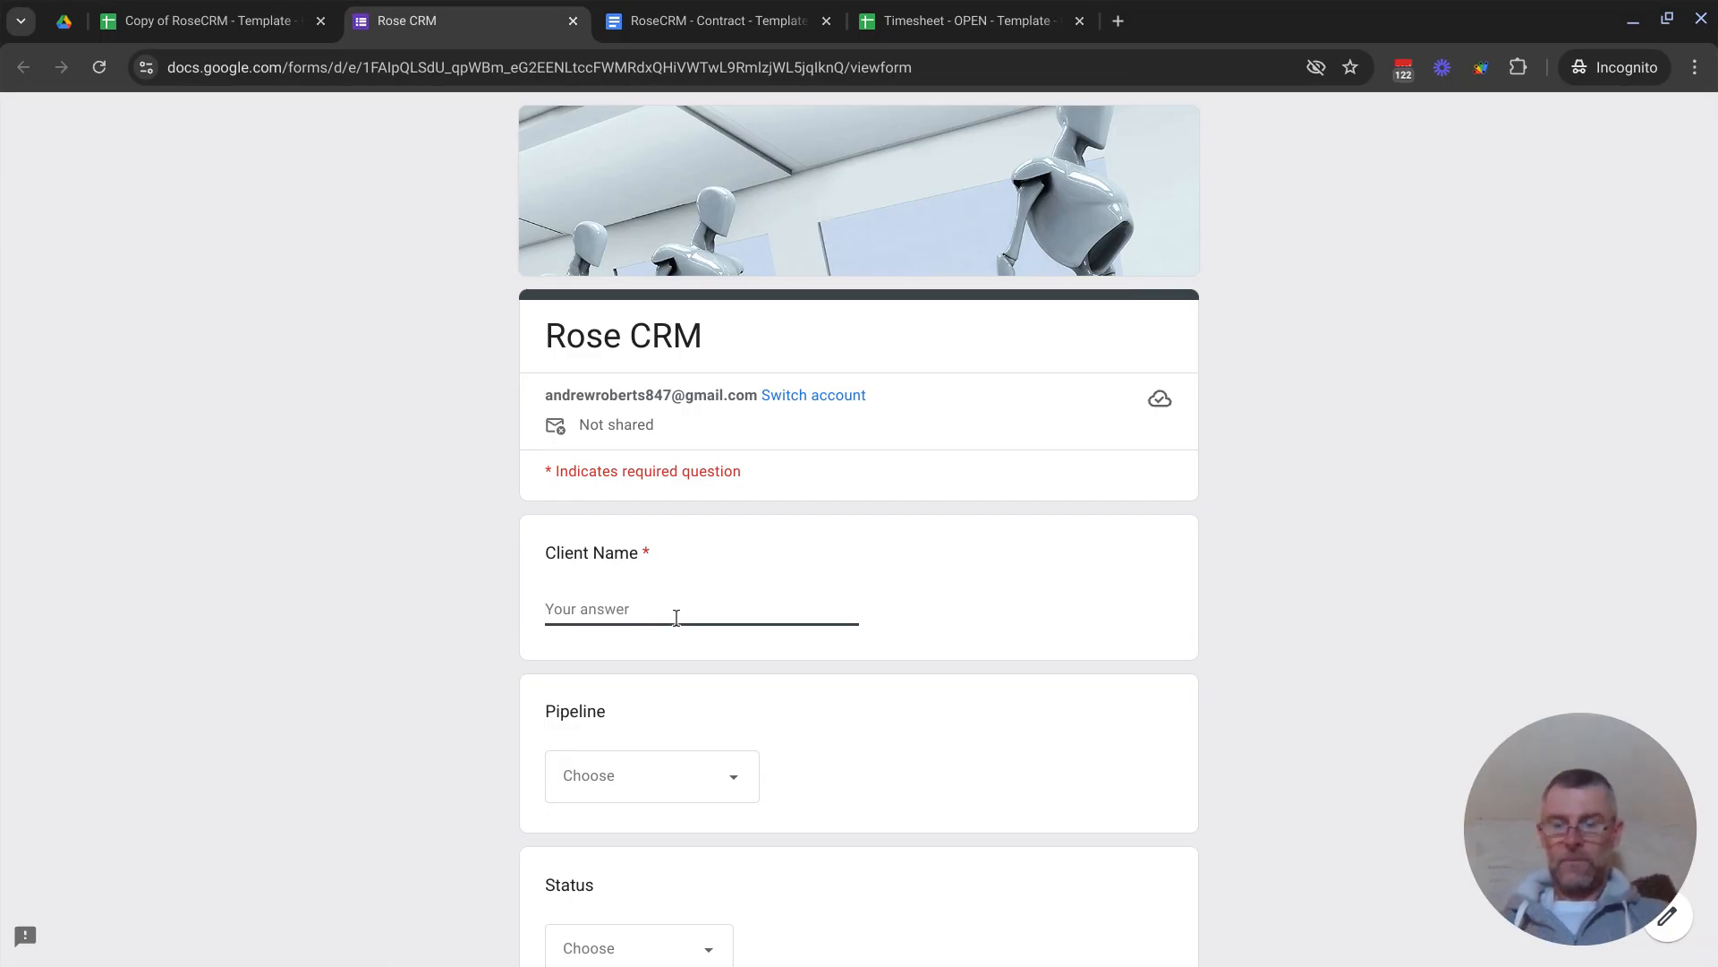
type("Acme")
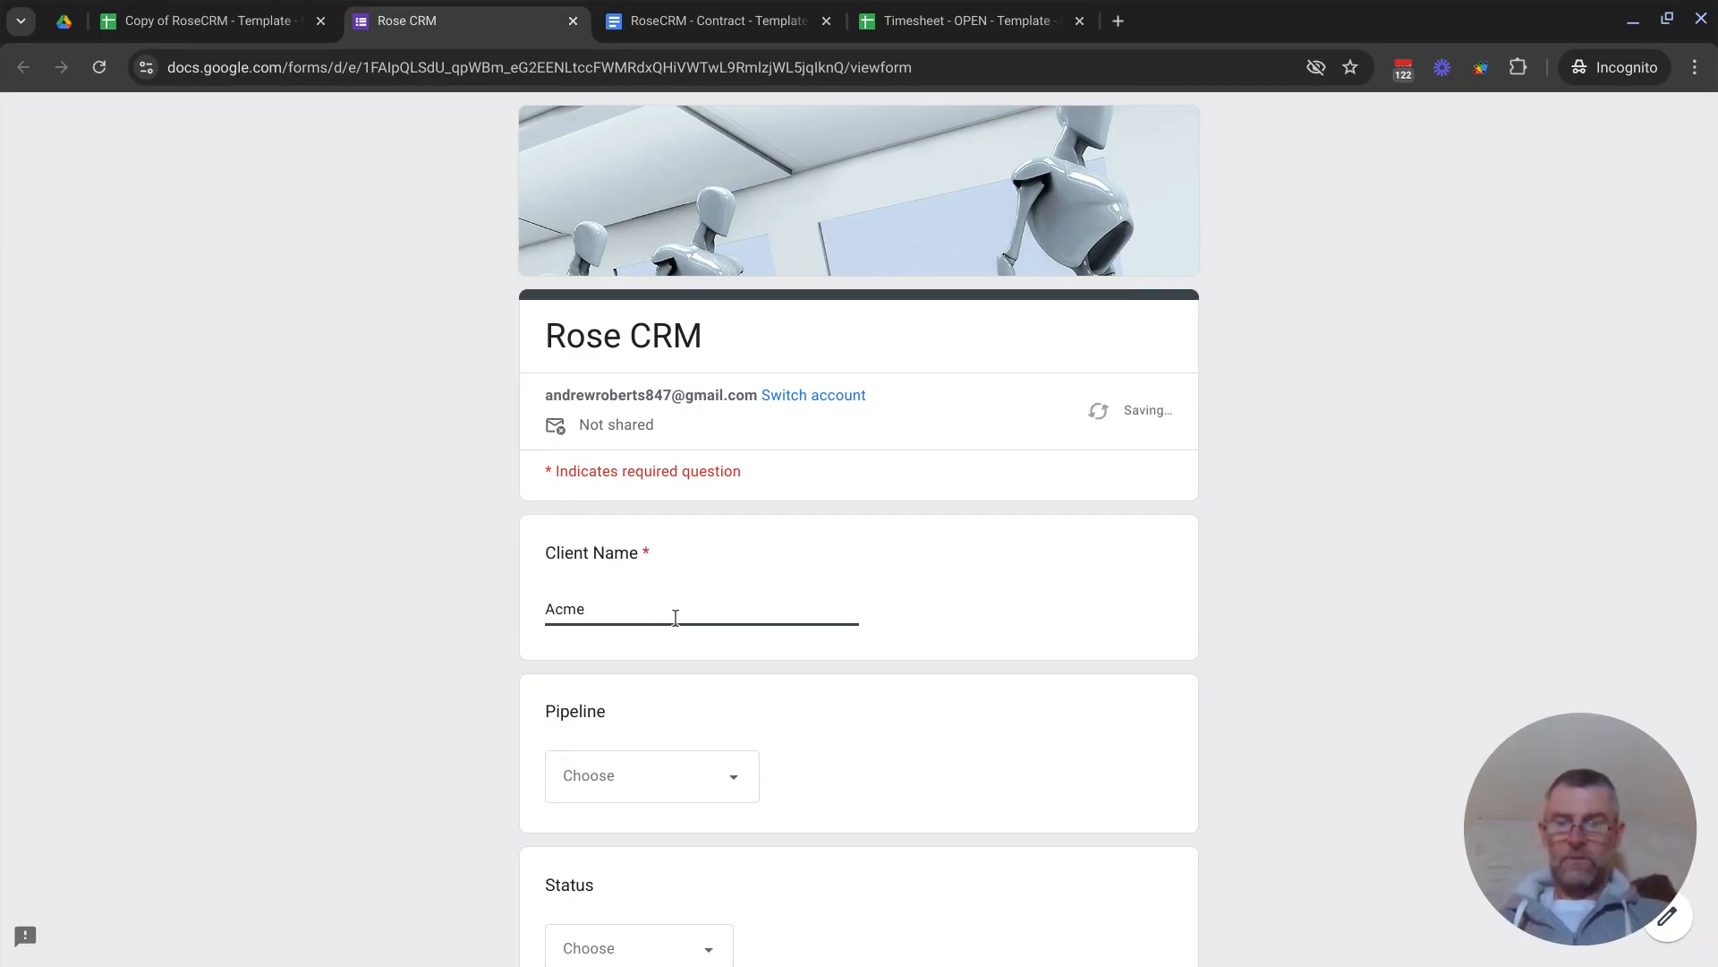
type("3")
Look through the form's Pipeline and Status options without choosing any
scroll(765, 595, "down", 2)
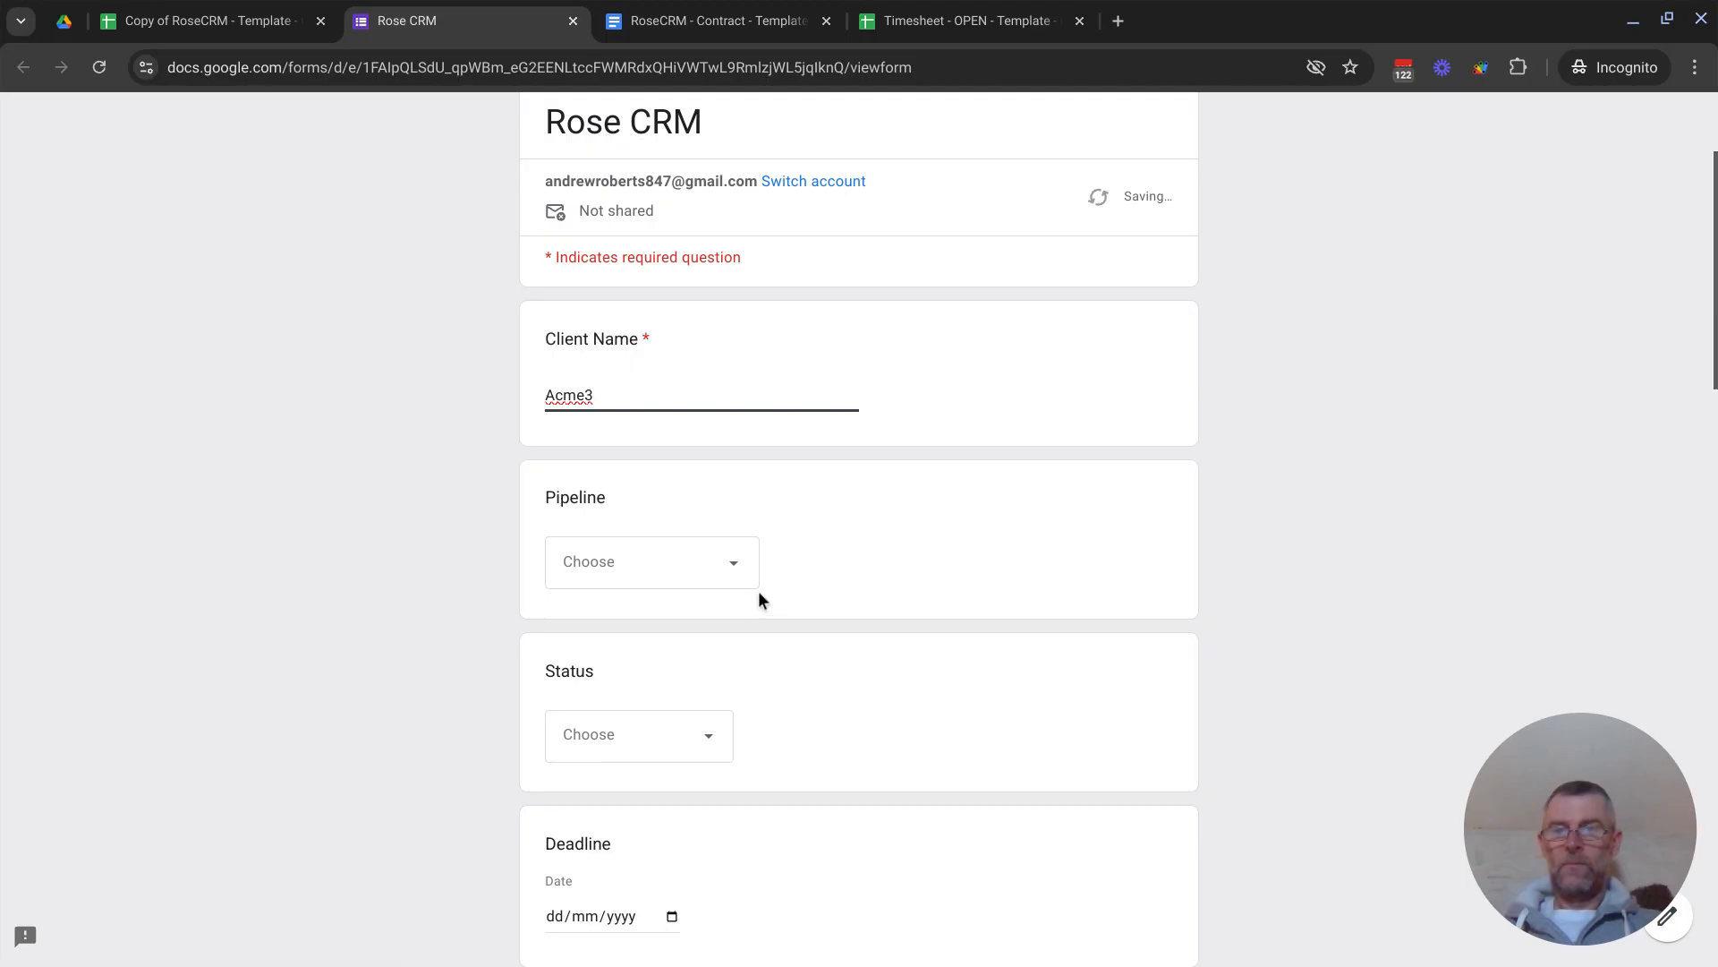
left_click(732, 573)
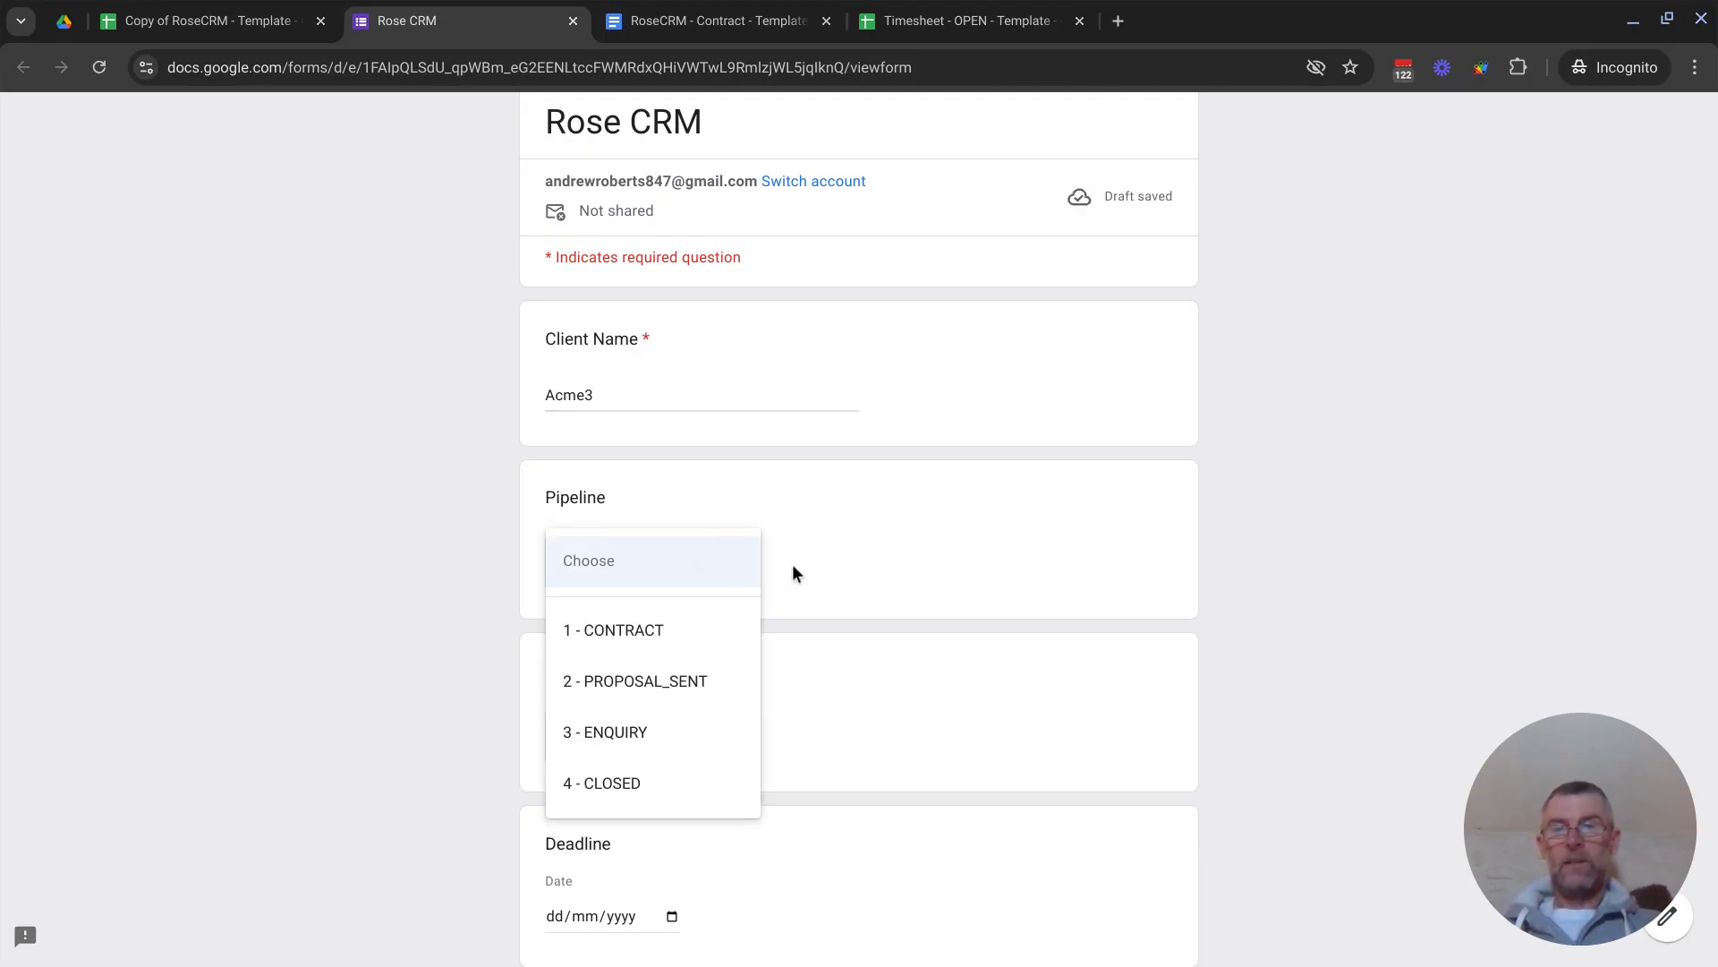
left_click(847, 677)
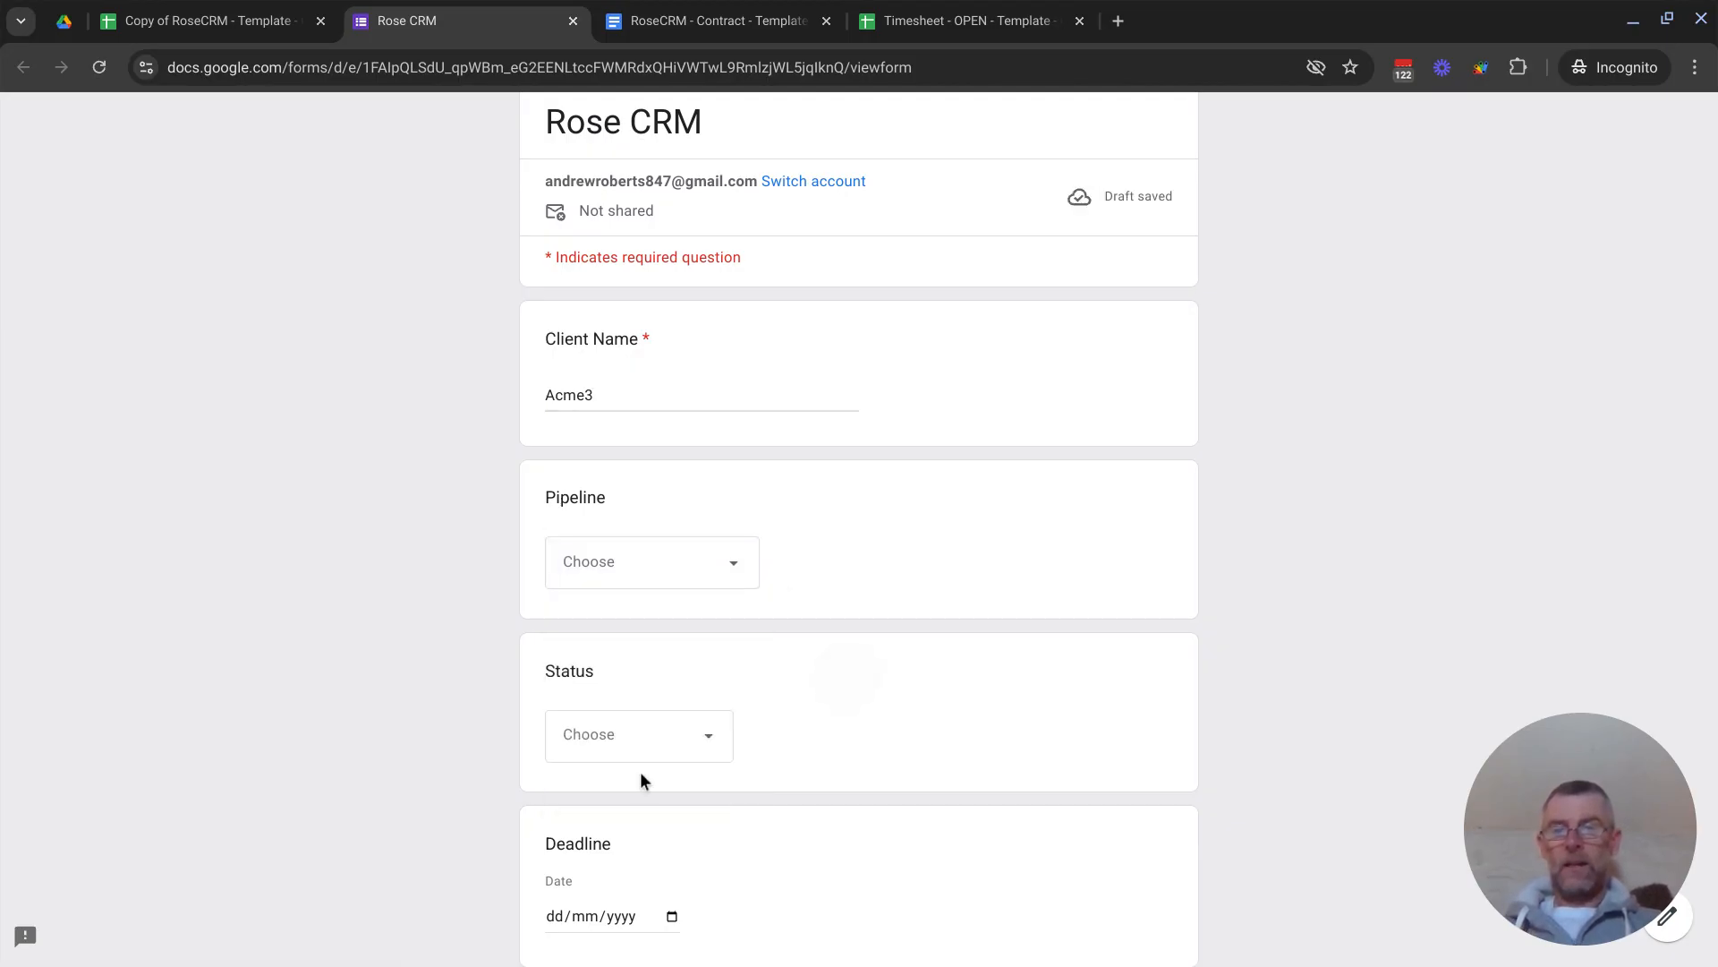
left_click(681, 745)
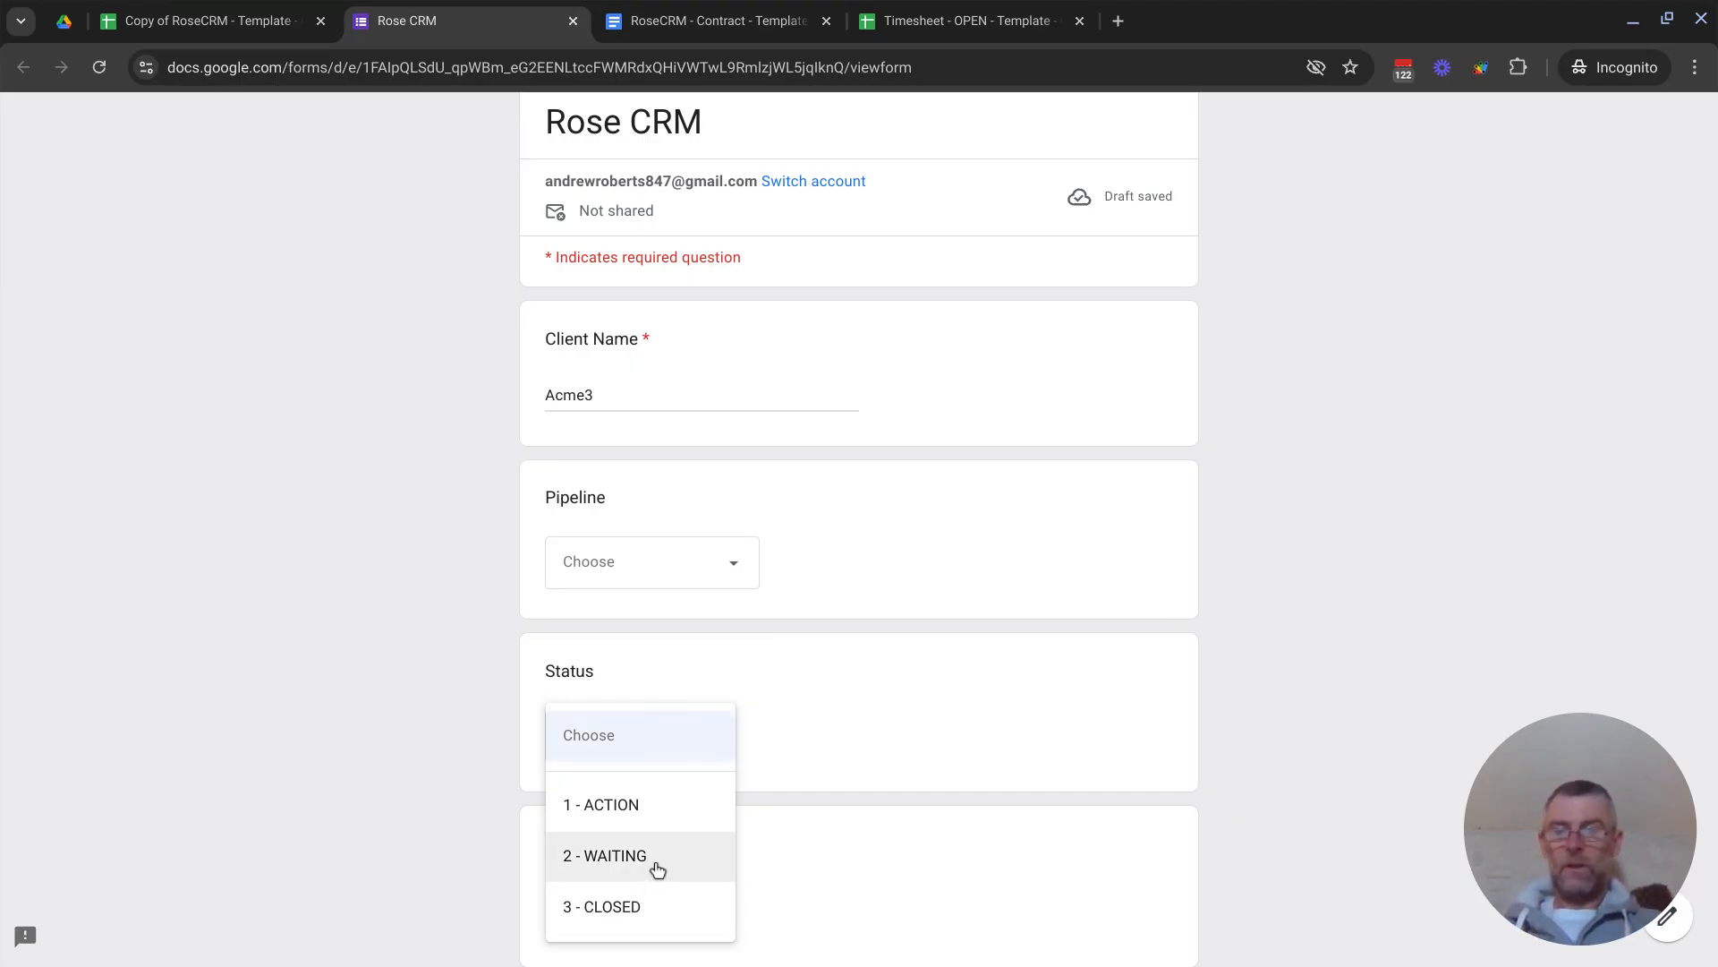
left_click(856, 865)
Fill in the contact's full name in the form
scroll(855, 864, "down", 5)
scroll(855, 861, "down", 2)
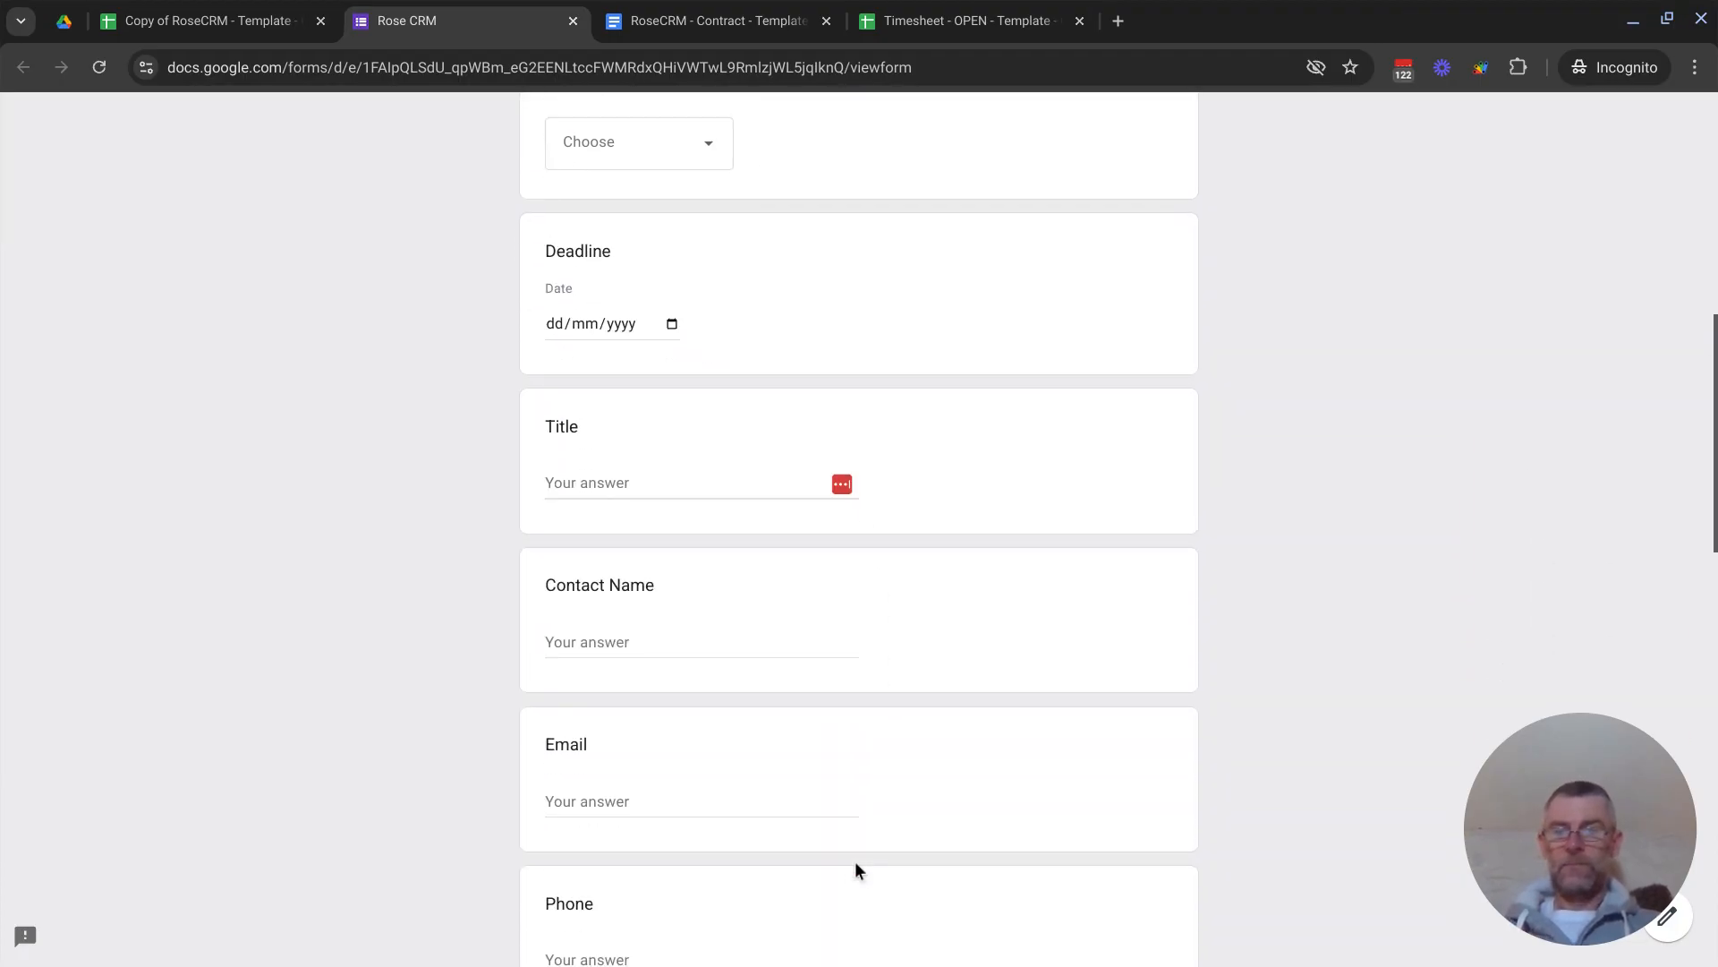
left_click(783, 566)
type("Joe Bloggs")
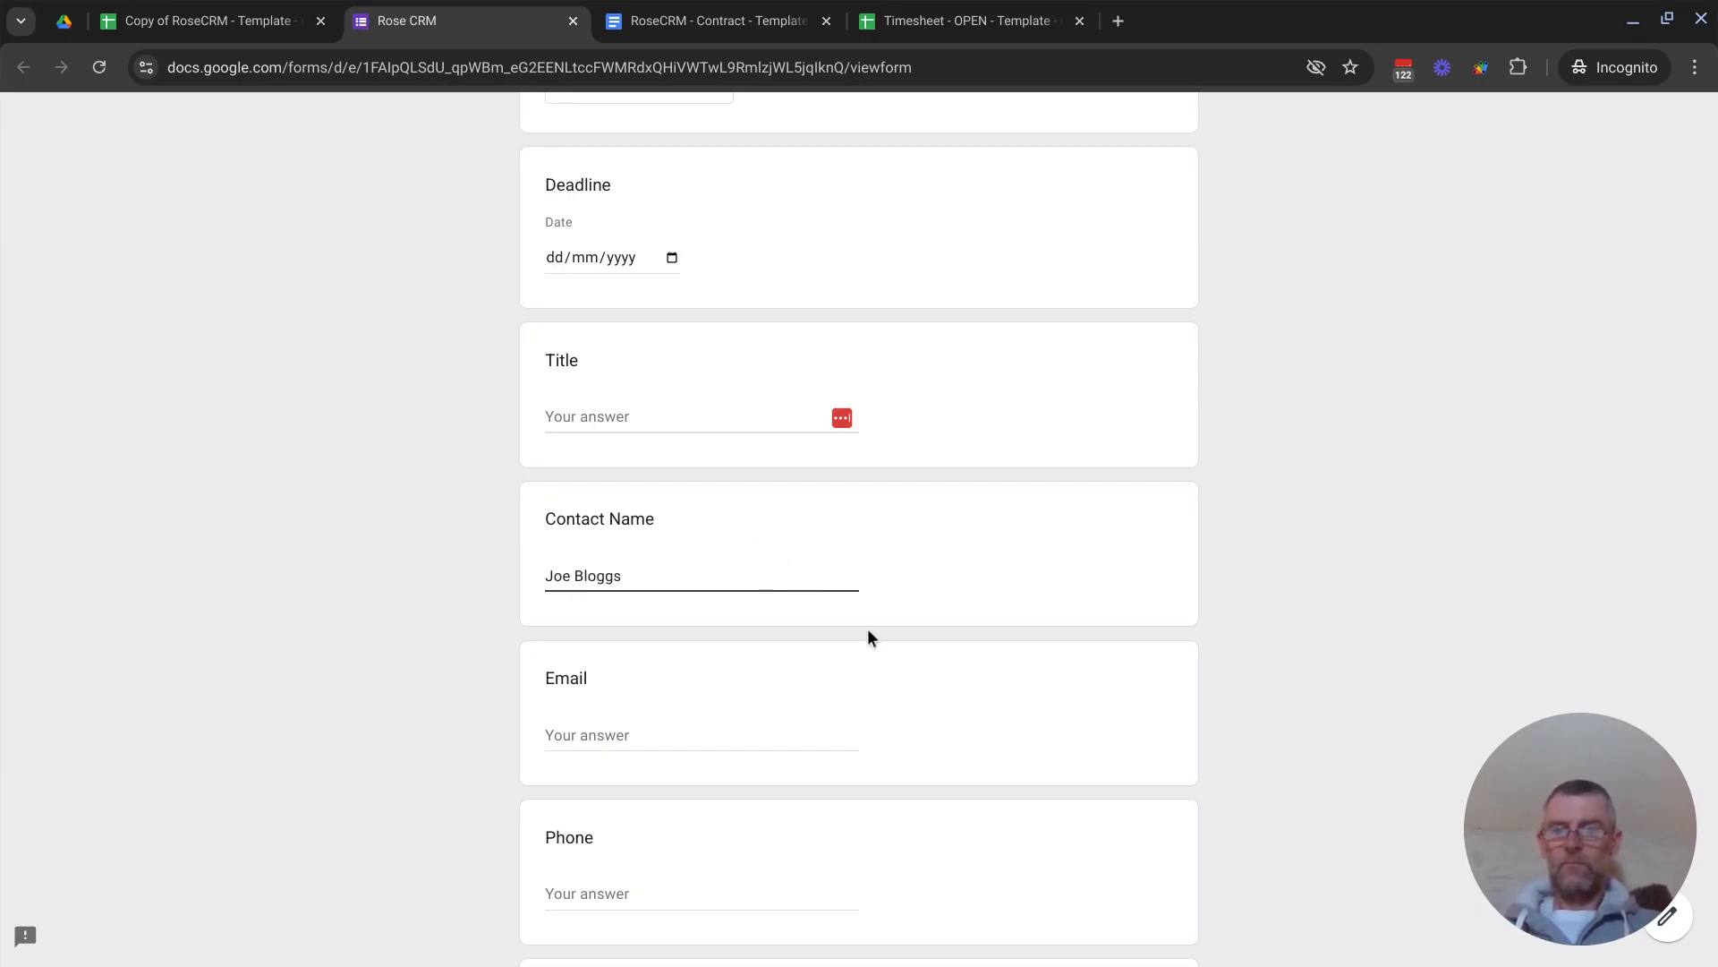
Set the client's rate to 22 and fill in the client's address
scroll(867, 638, "down", 3)
scroll(868, 631, "down", 5)
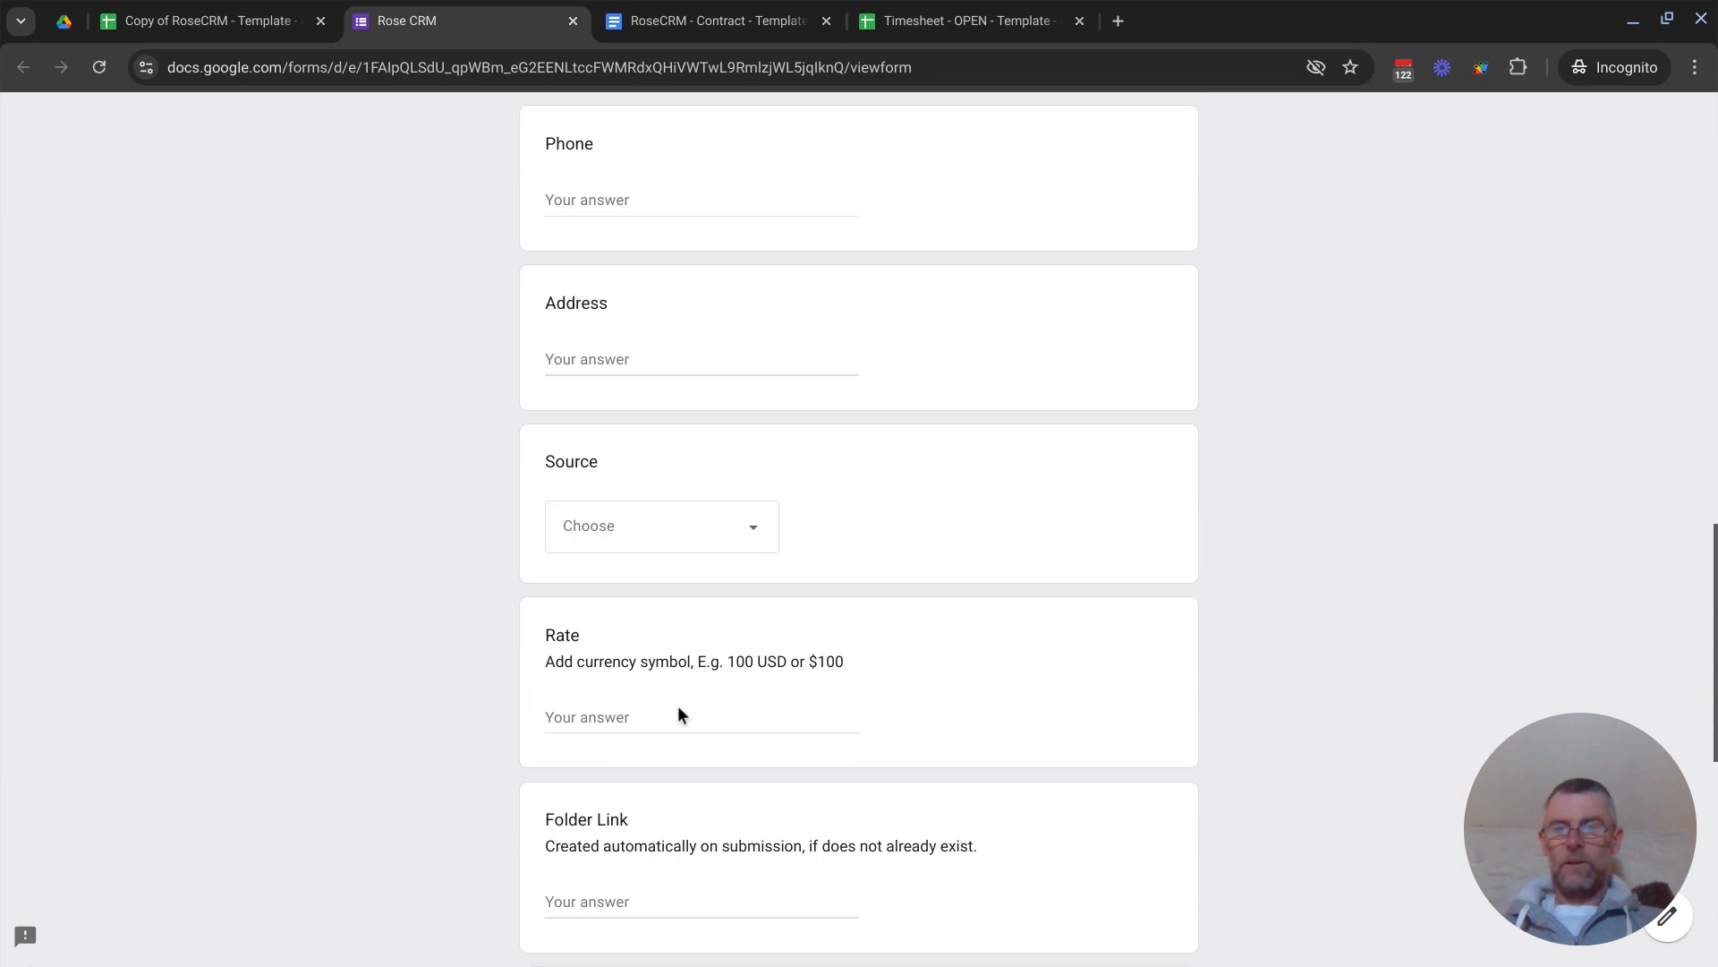
left_click(668, 717)
type("22")
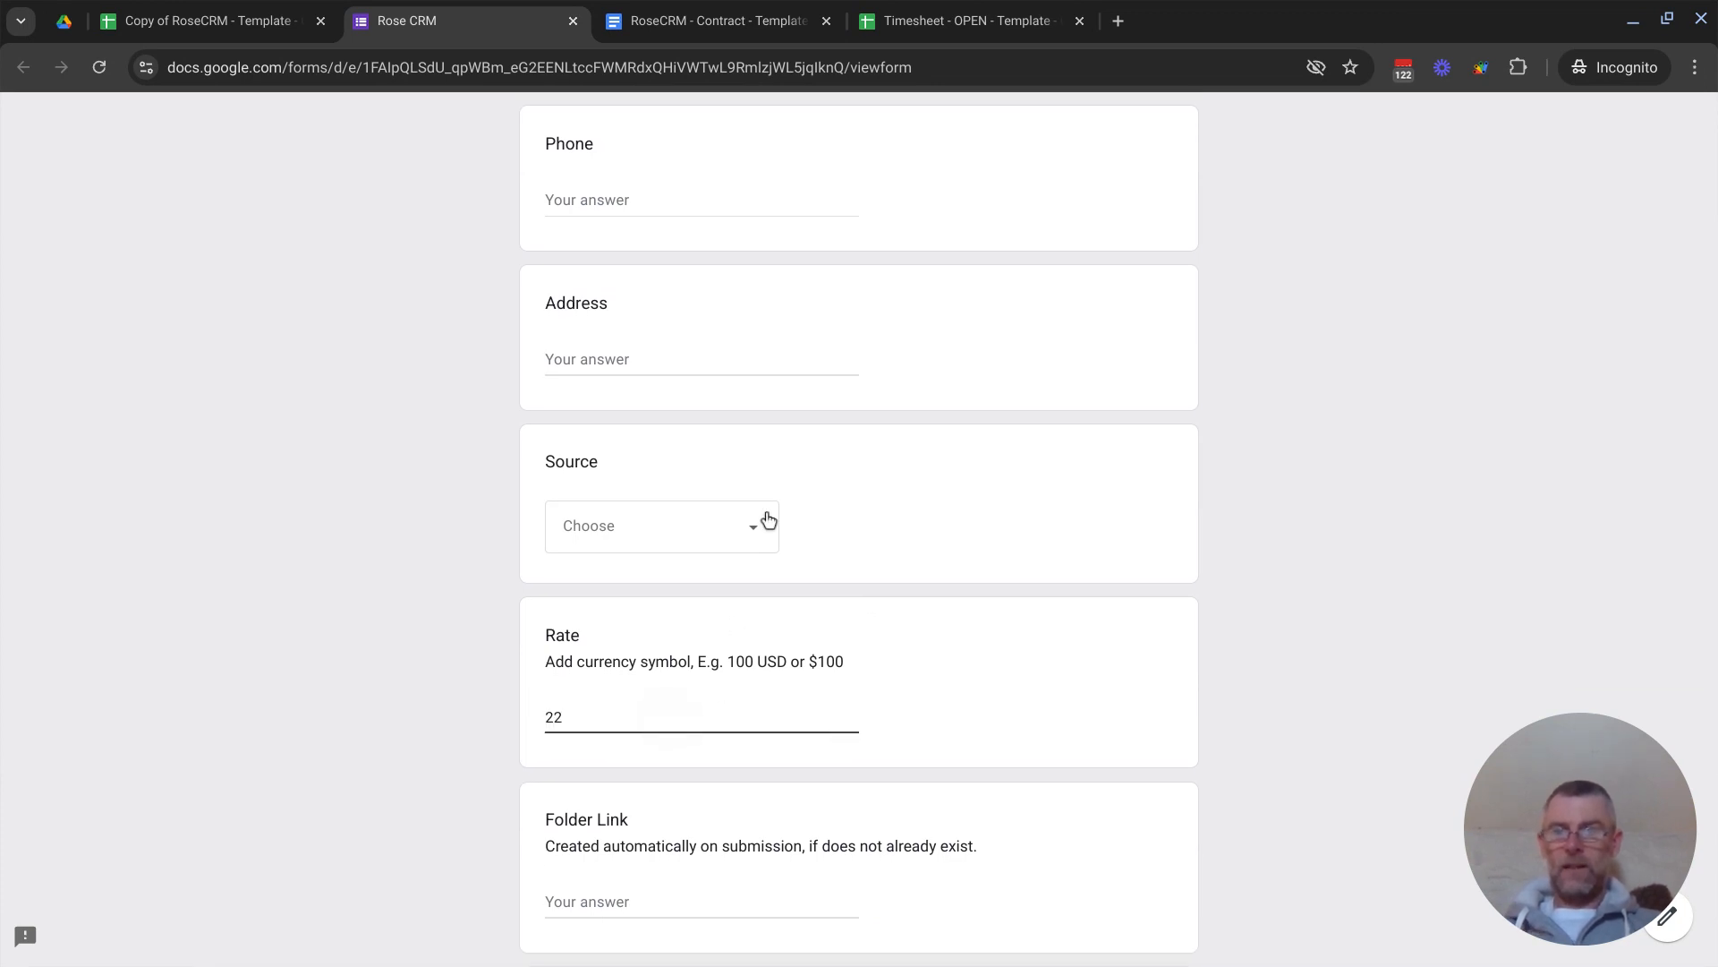
left_click(653, 358)
type("Address1")
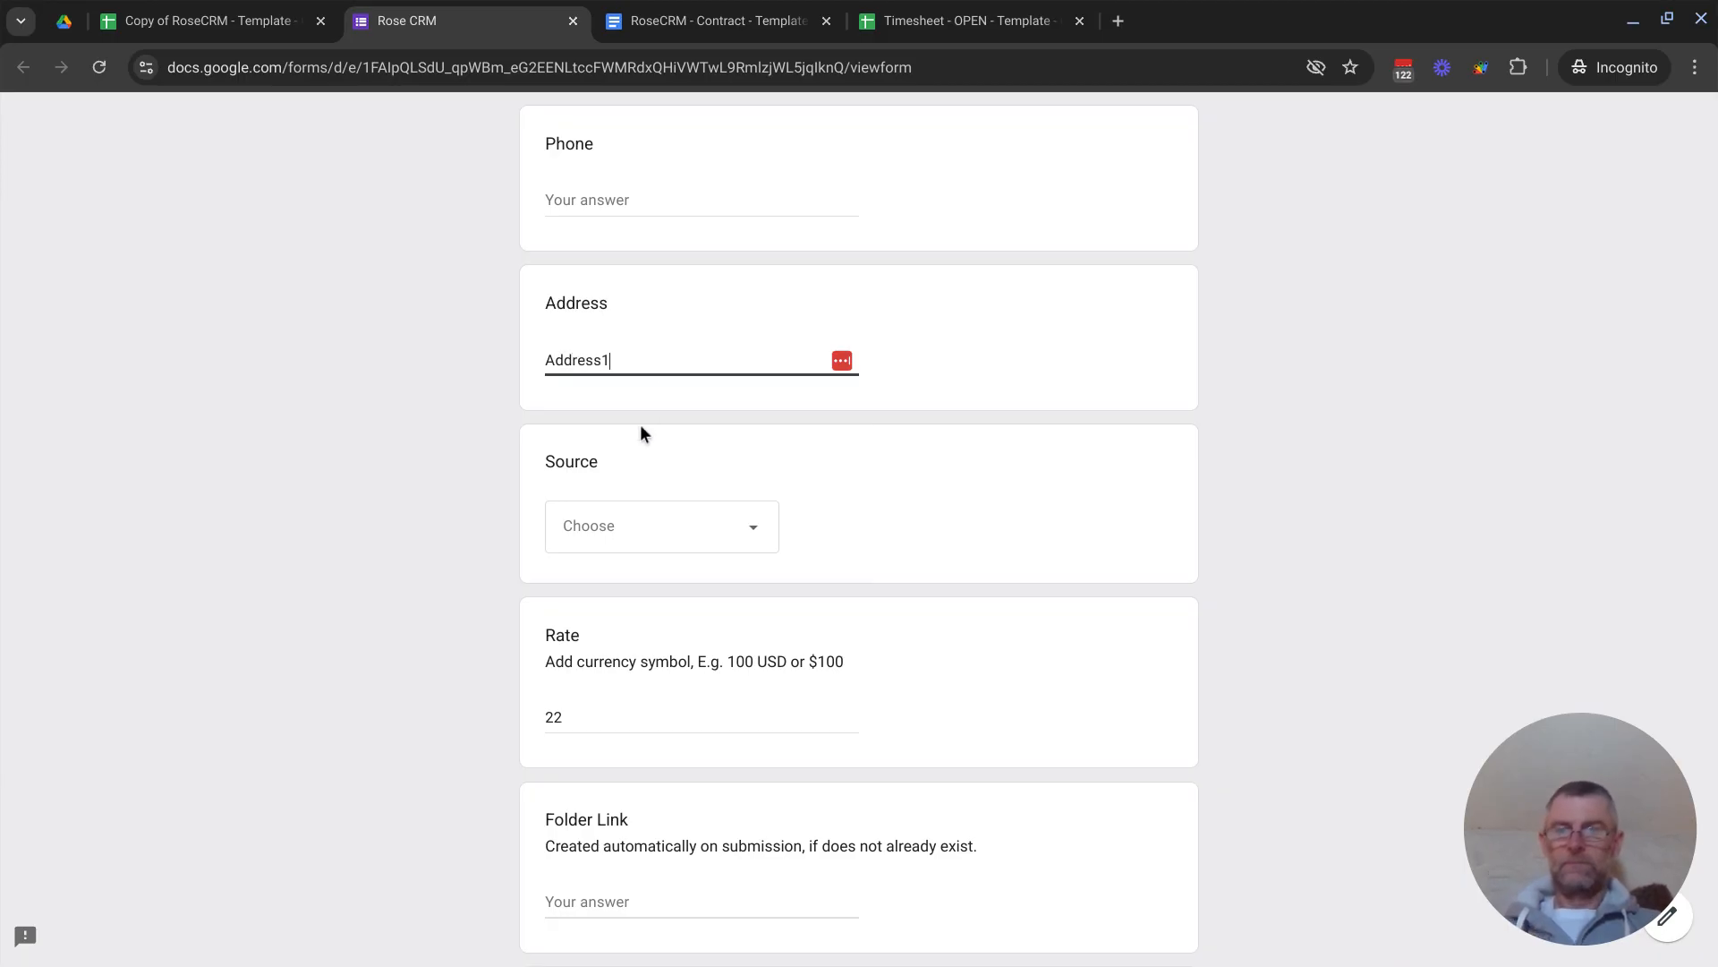
Submit the form with the link and website fields left blank, and check the new client's row in the Clients sheet
scroll(641, 426, "down", 5)
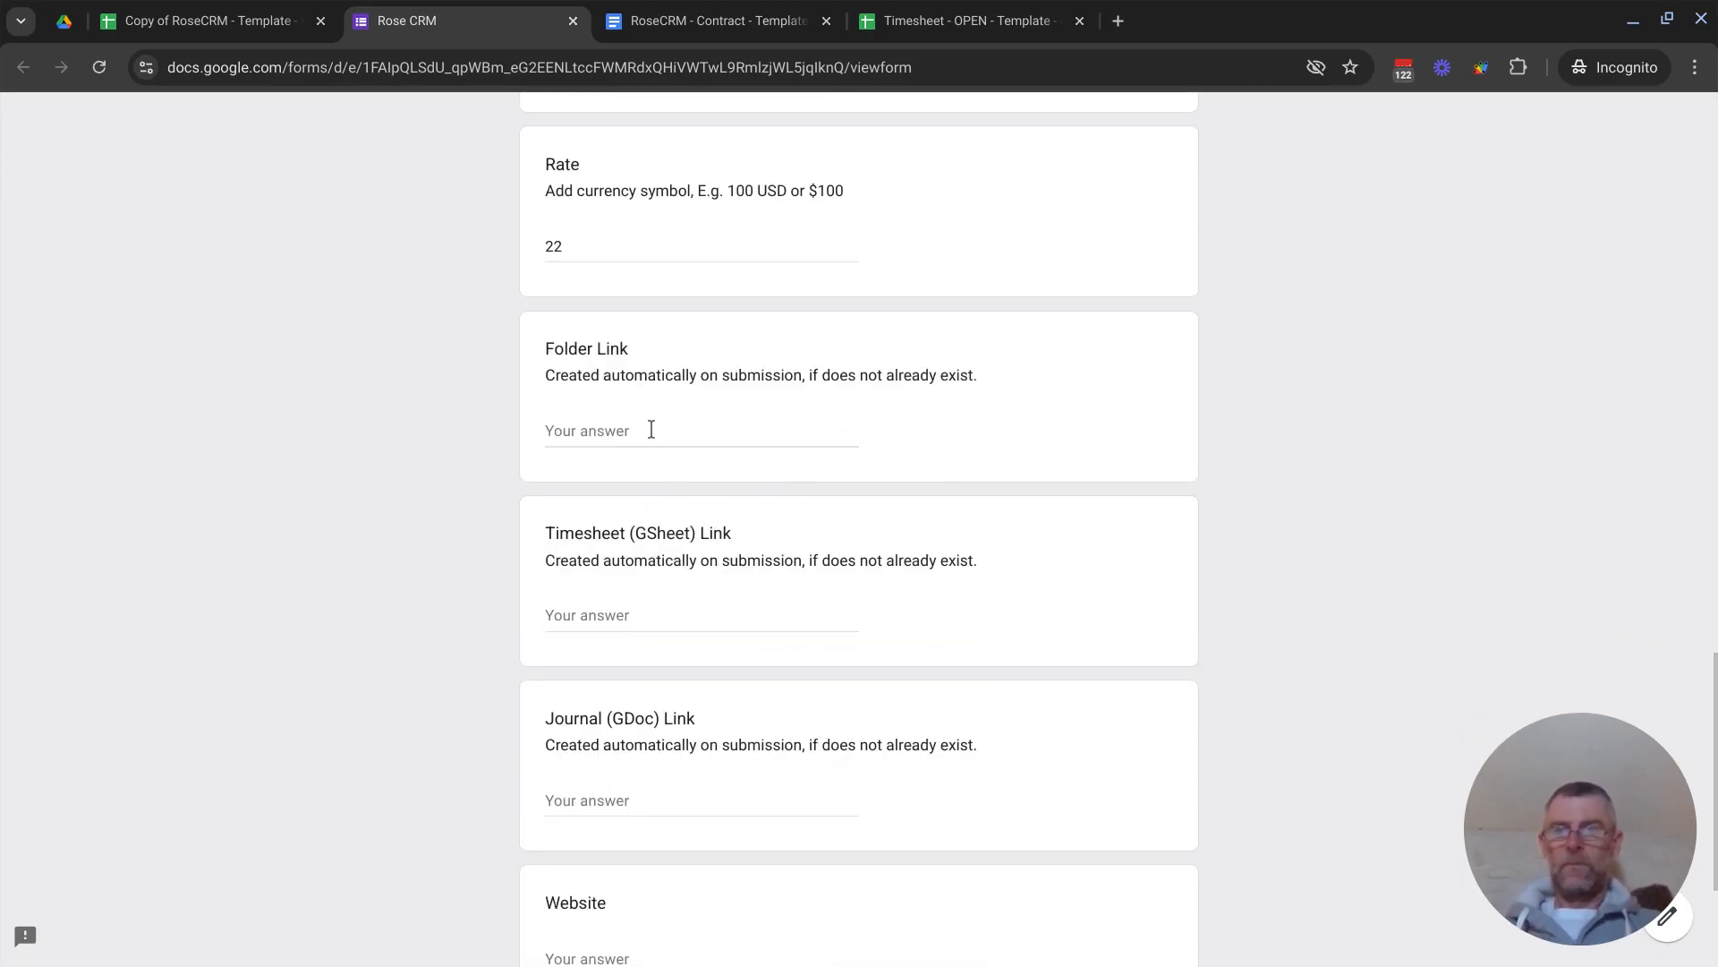
scroll(689, 395, "down", 1)
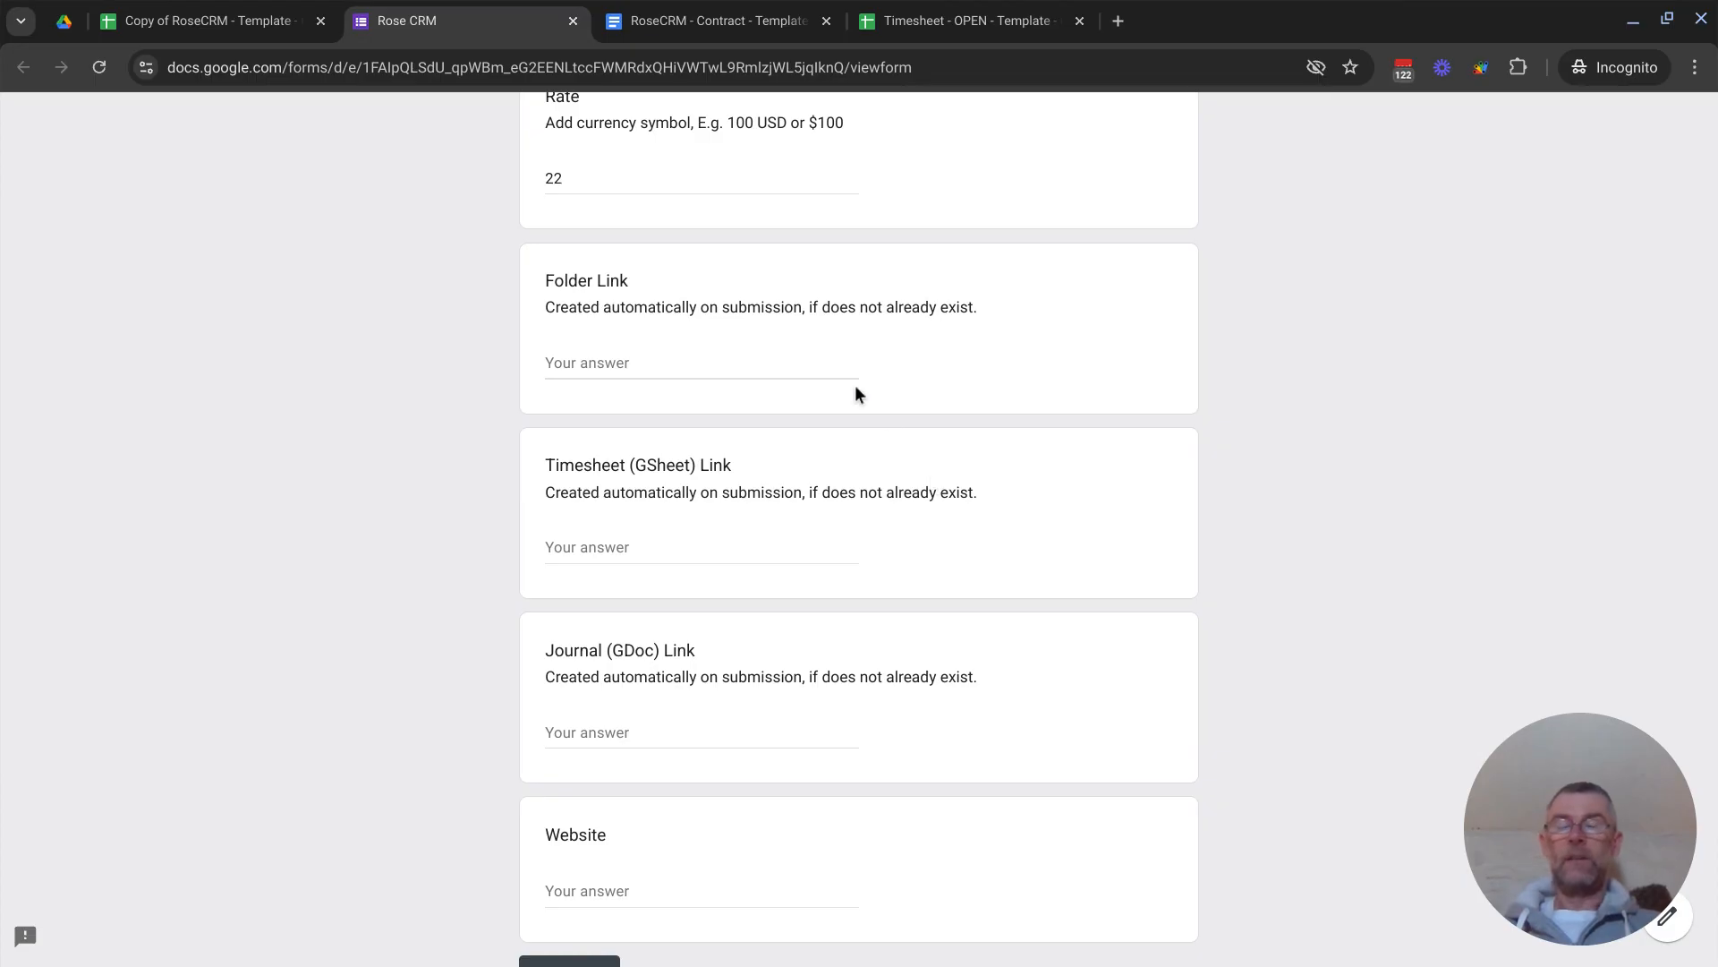
scroll(960, 678, "down", 2)
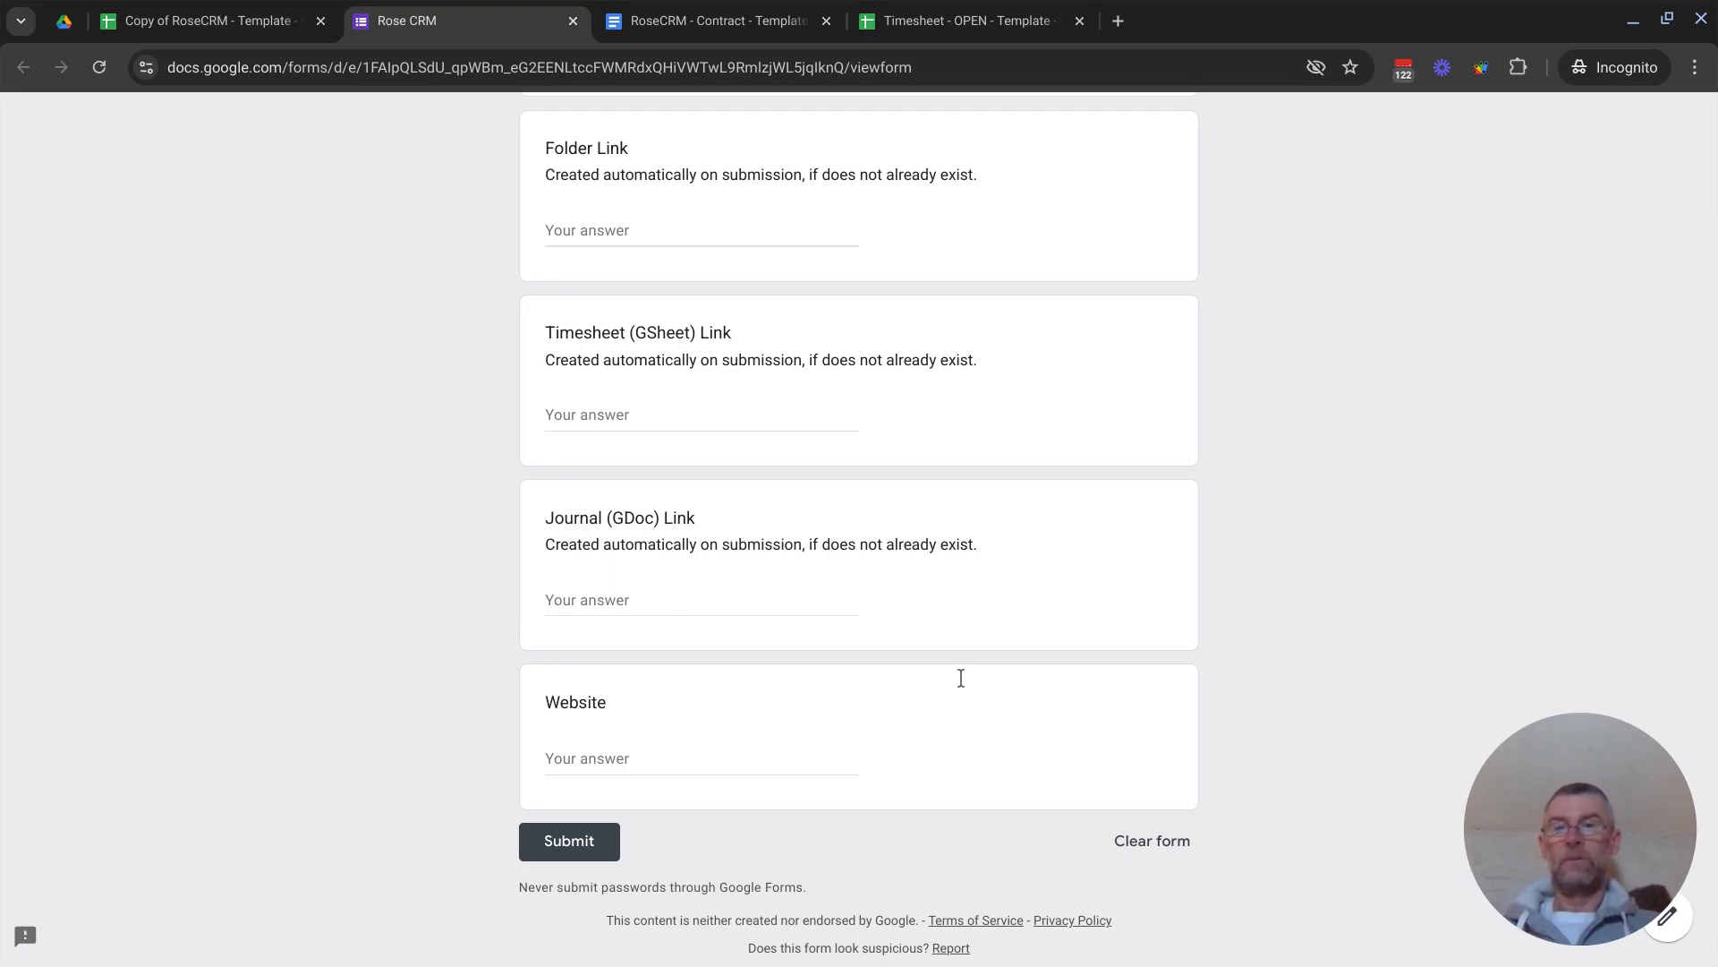
left_click(597, 847)
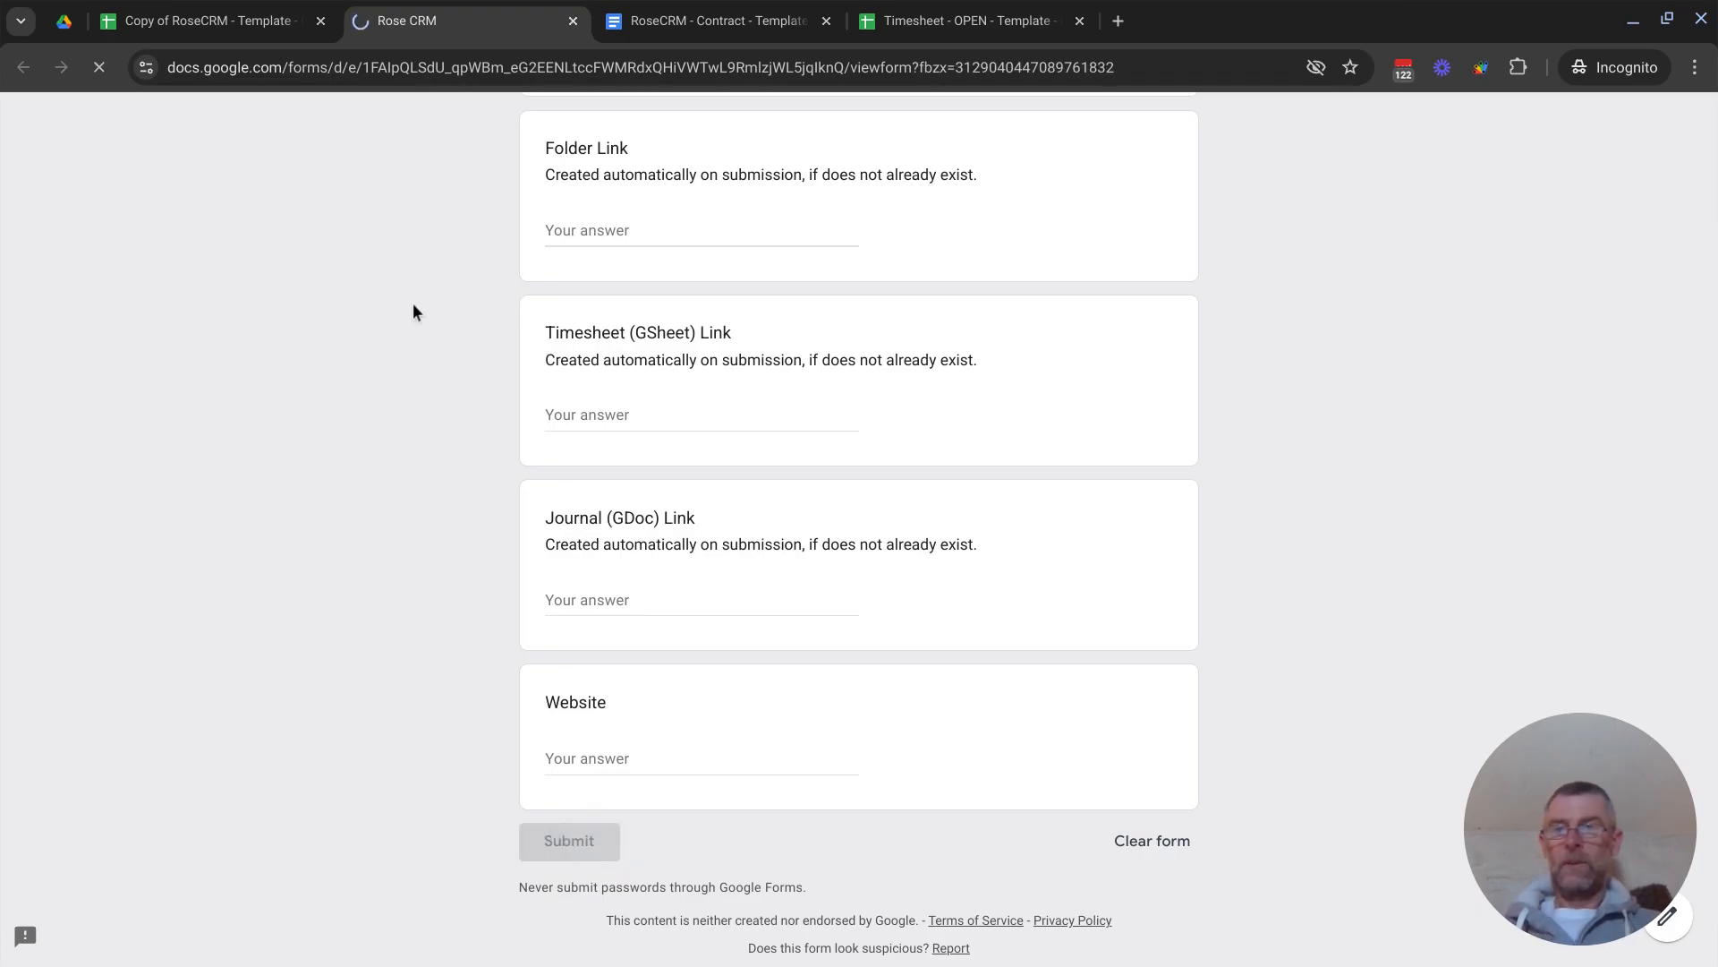
left_click(223, 27)
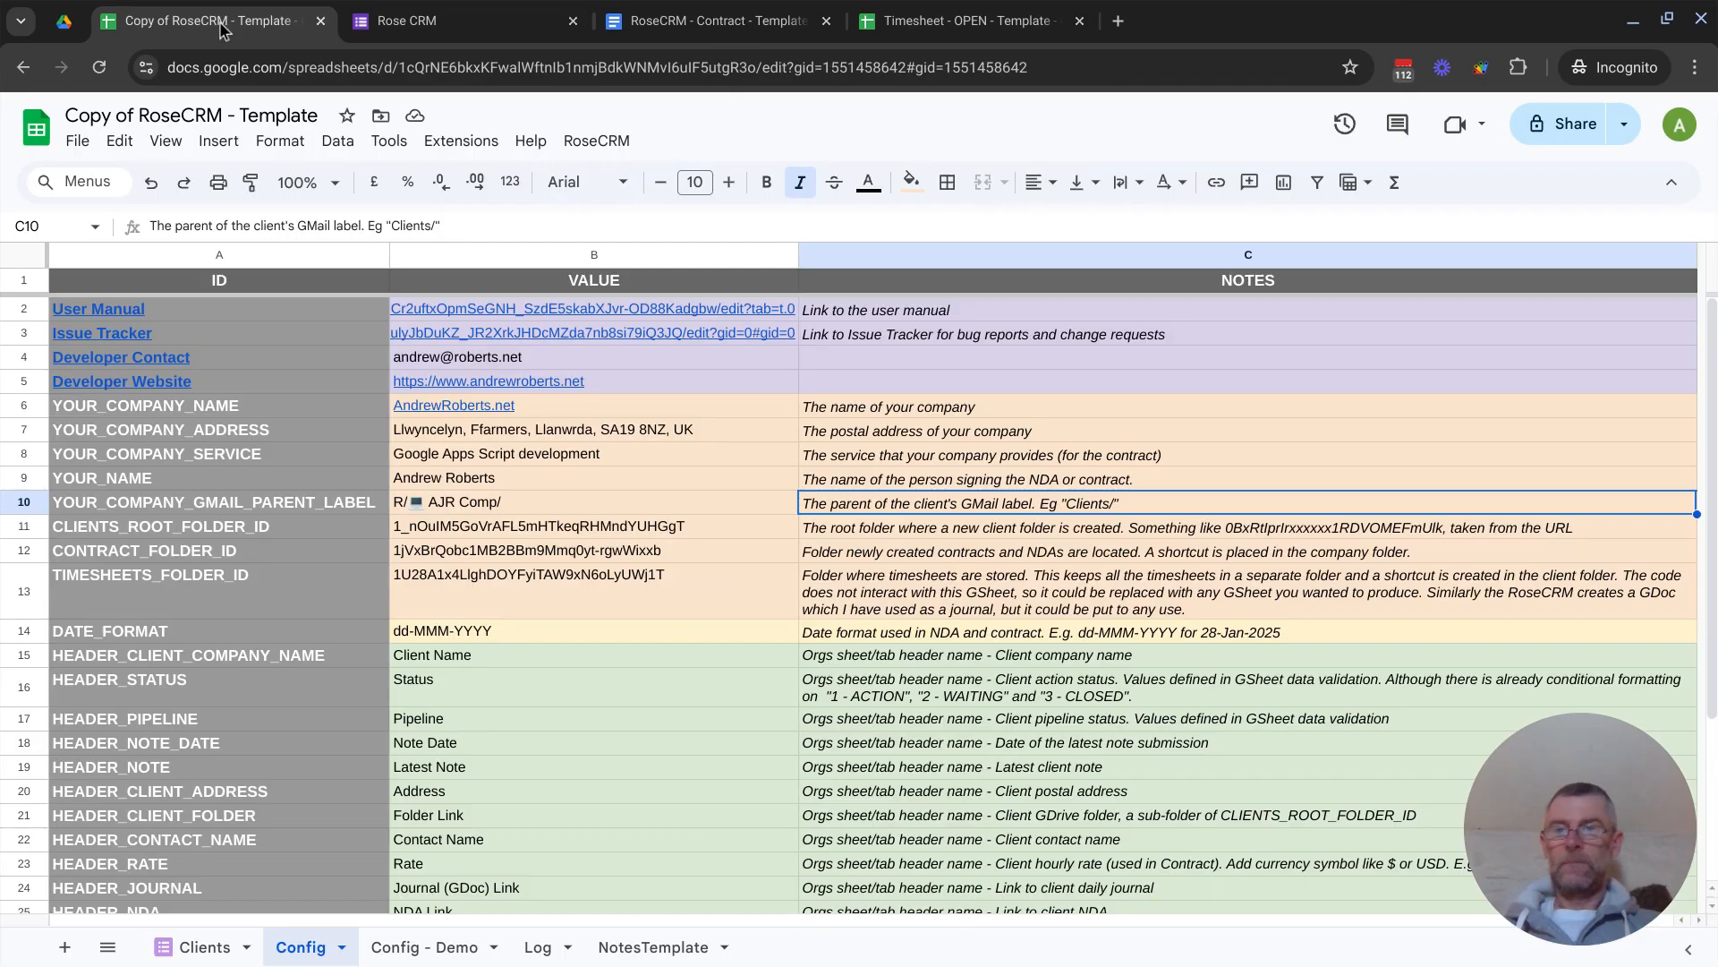
left_click(196, 949)
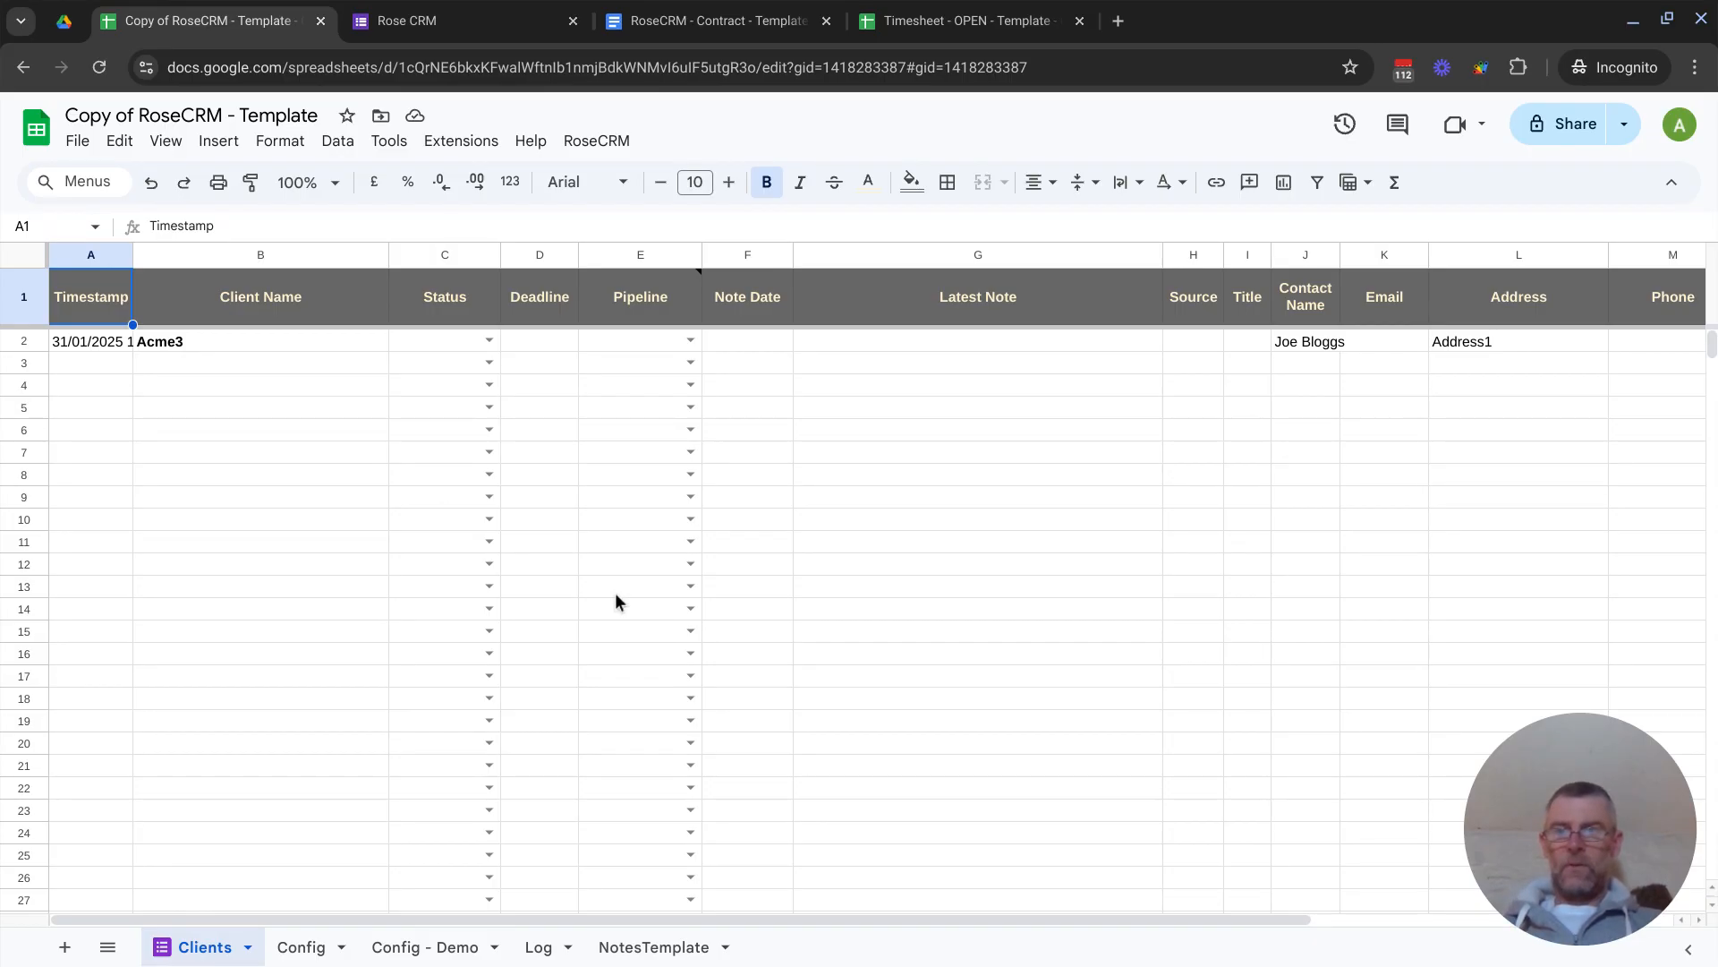
Set the Status of the Acme3 client in the Clients sheet to 1 - ACTION
left_click(489, 340)
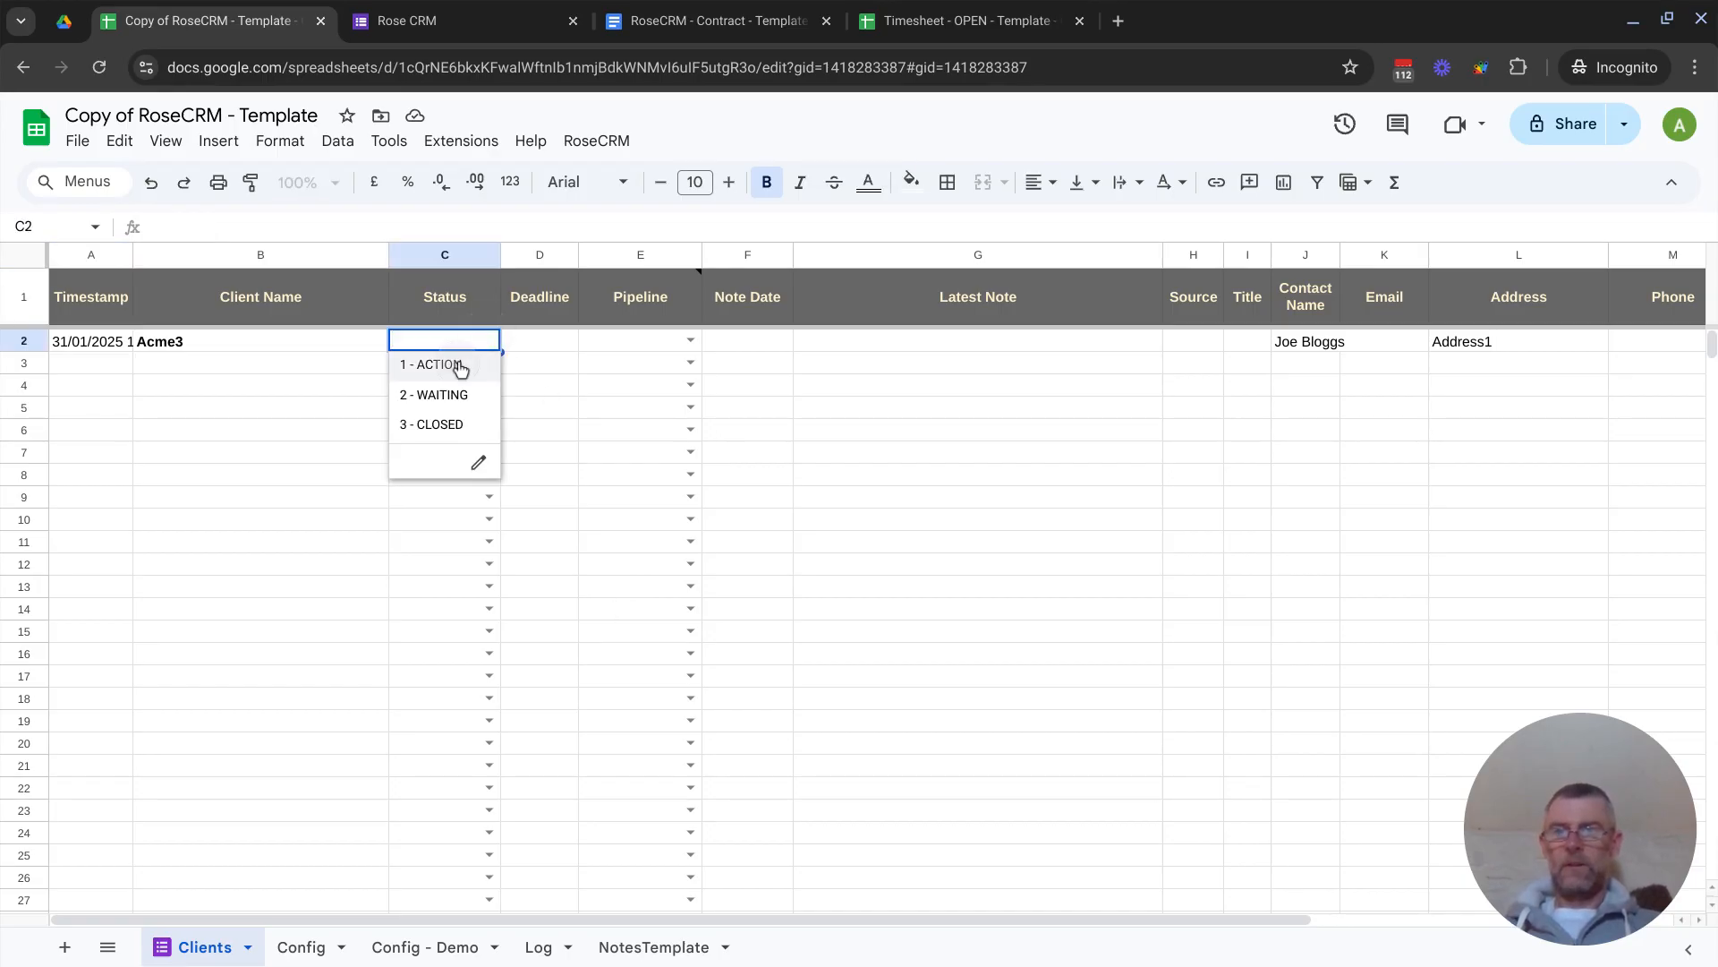
left_click(457, 364)
key("alt+Tab")
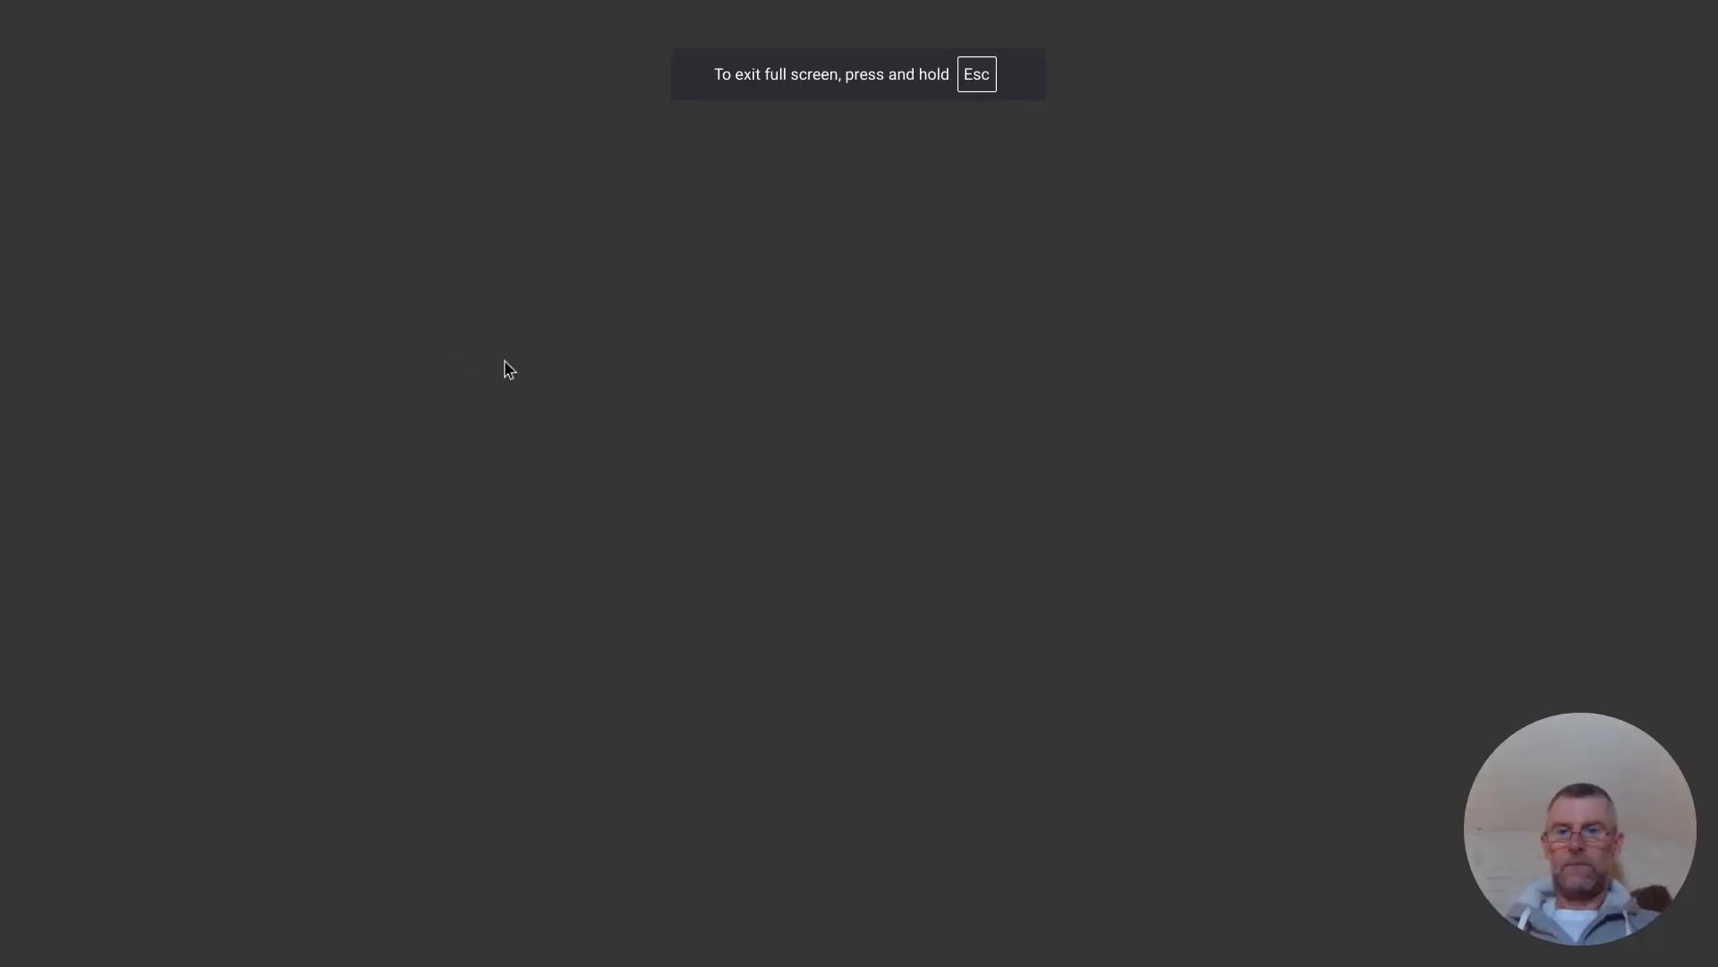
key("alt+Tab")
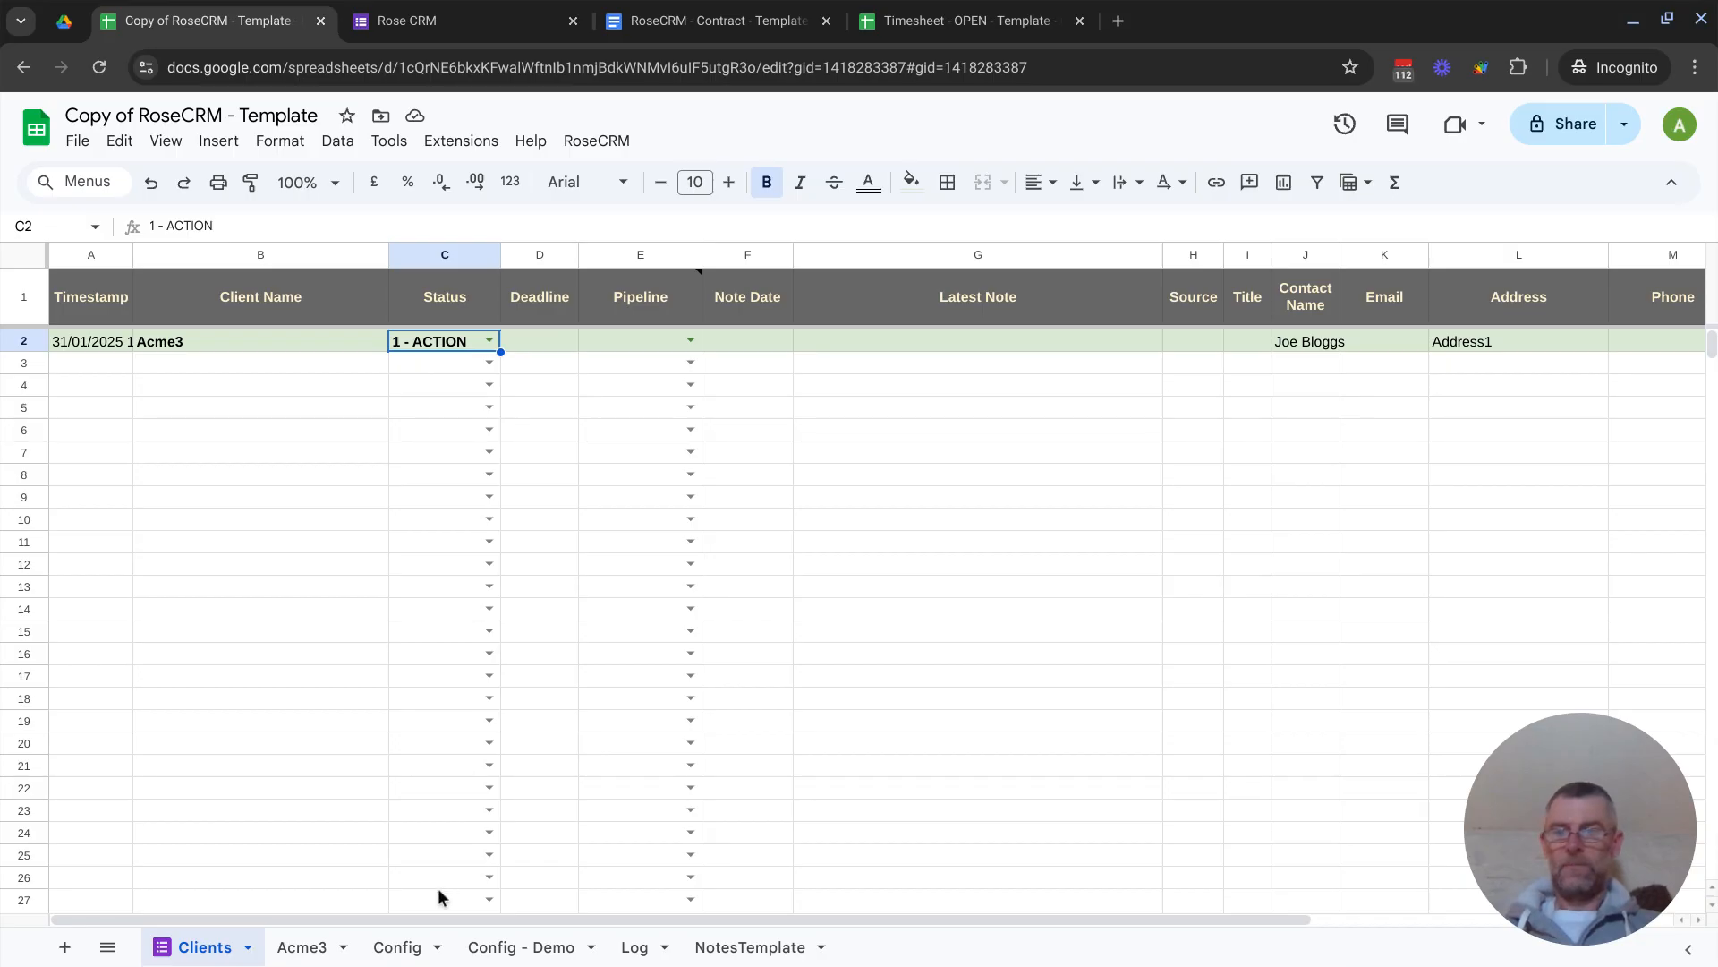
Examine the form submission entries in the Log sheet and the Acme3 notes sheet, and return to the client's Latest Note cell in the Clients sheet
left_click(635, 949)
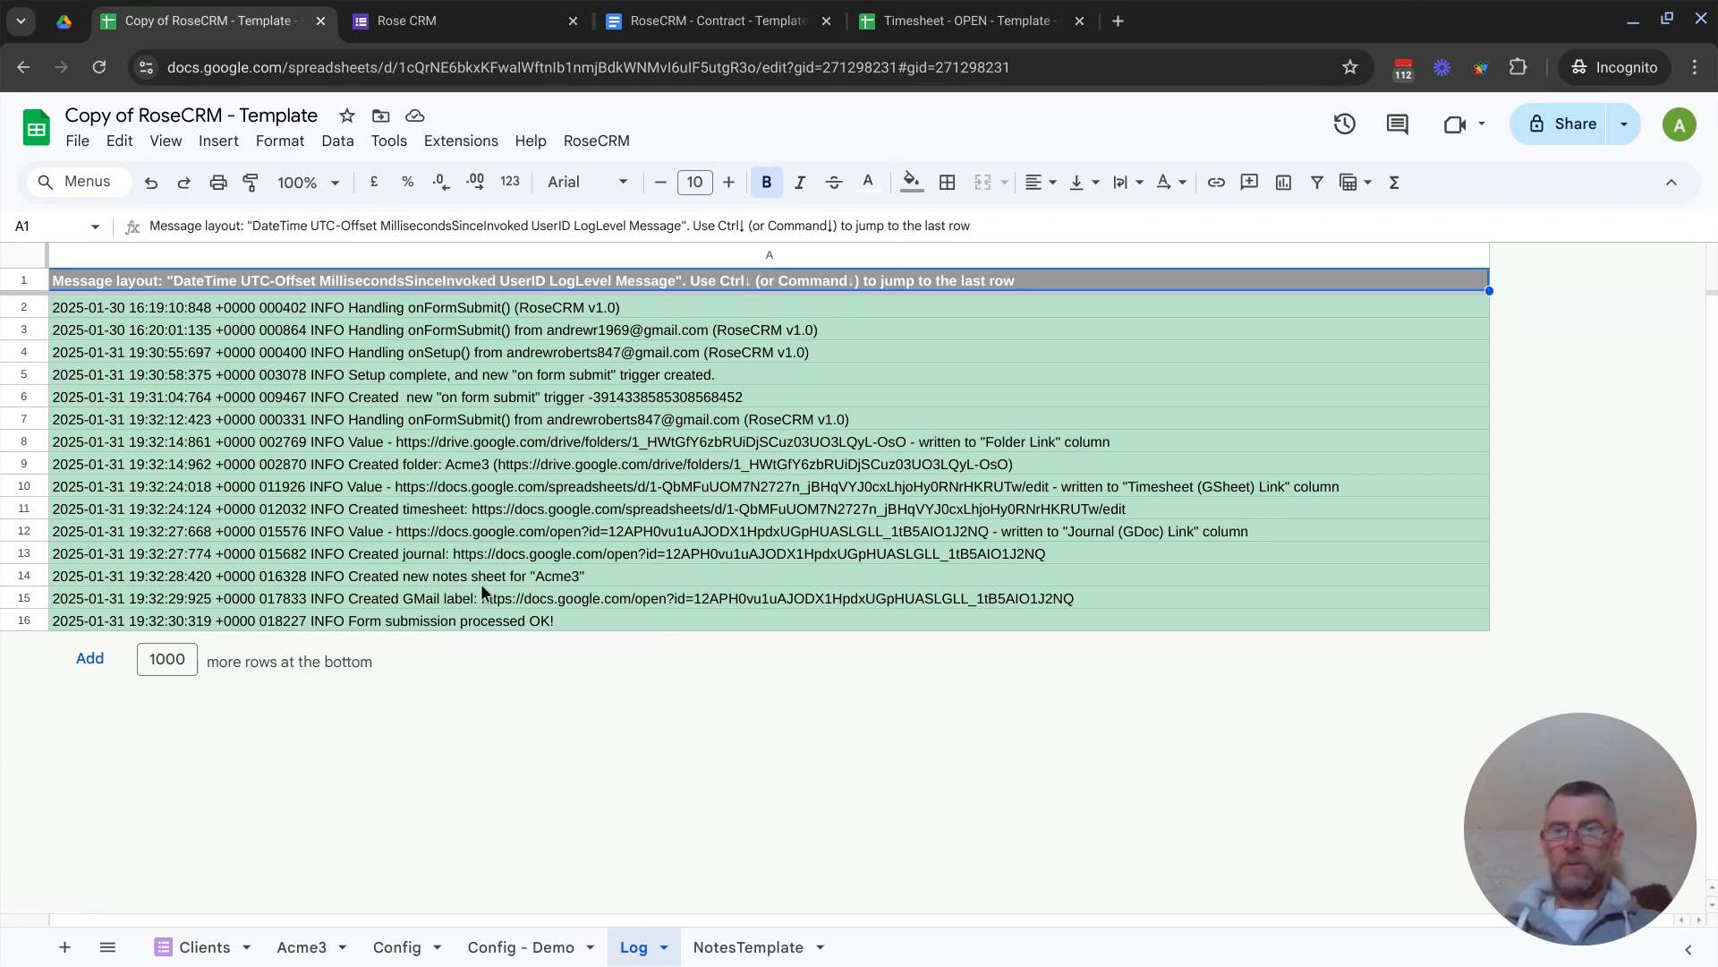
left_click(197, 953)
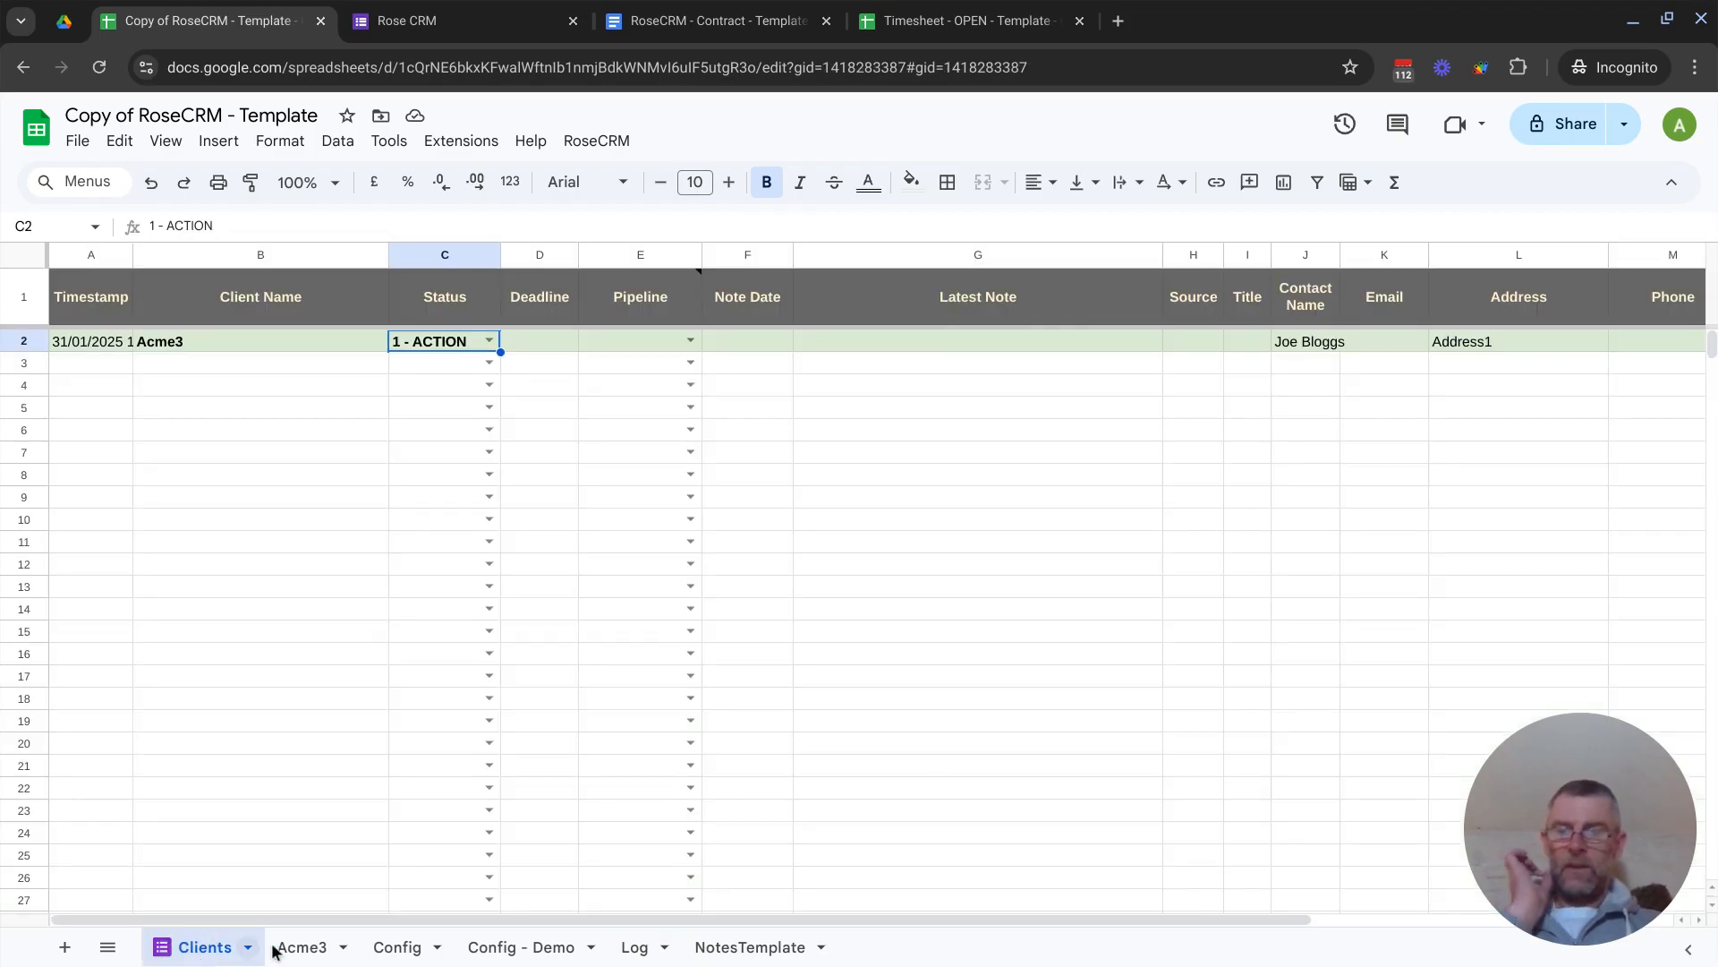
left_click(296, 950)
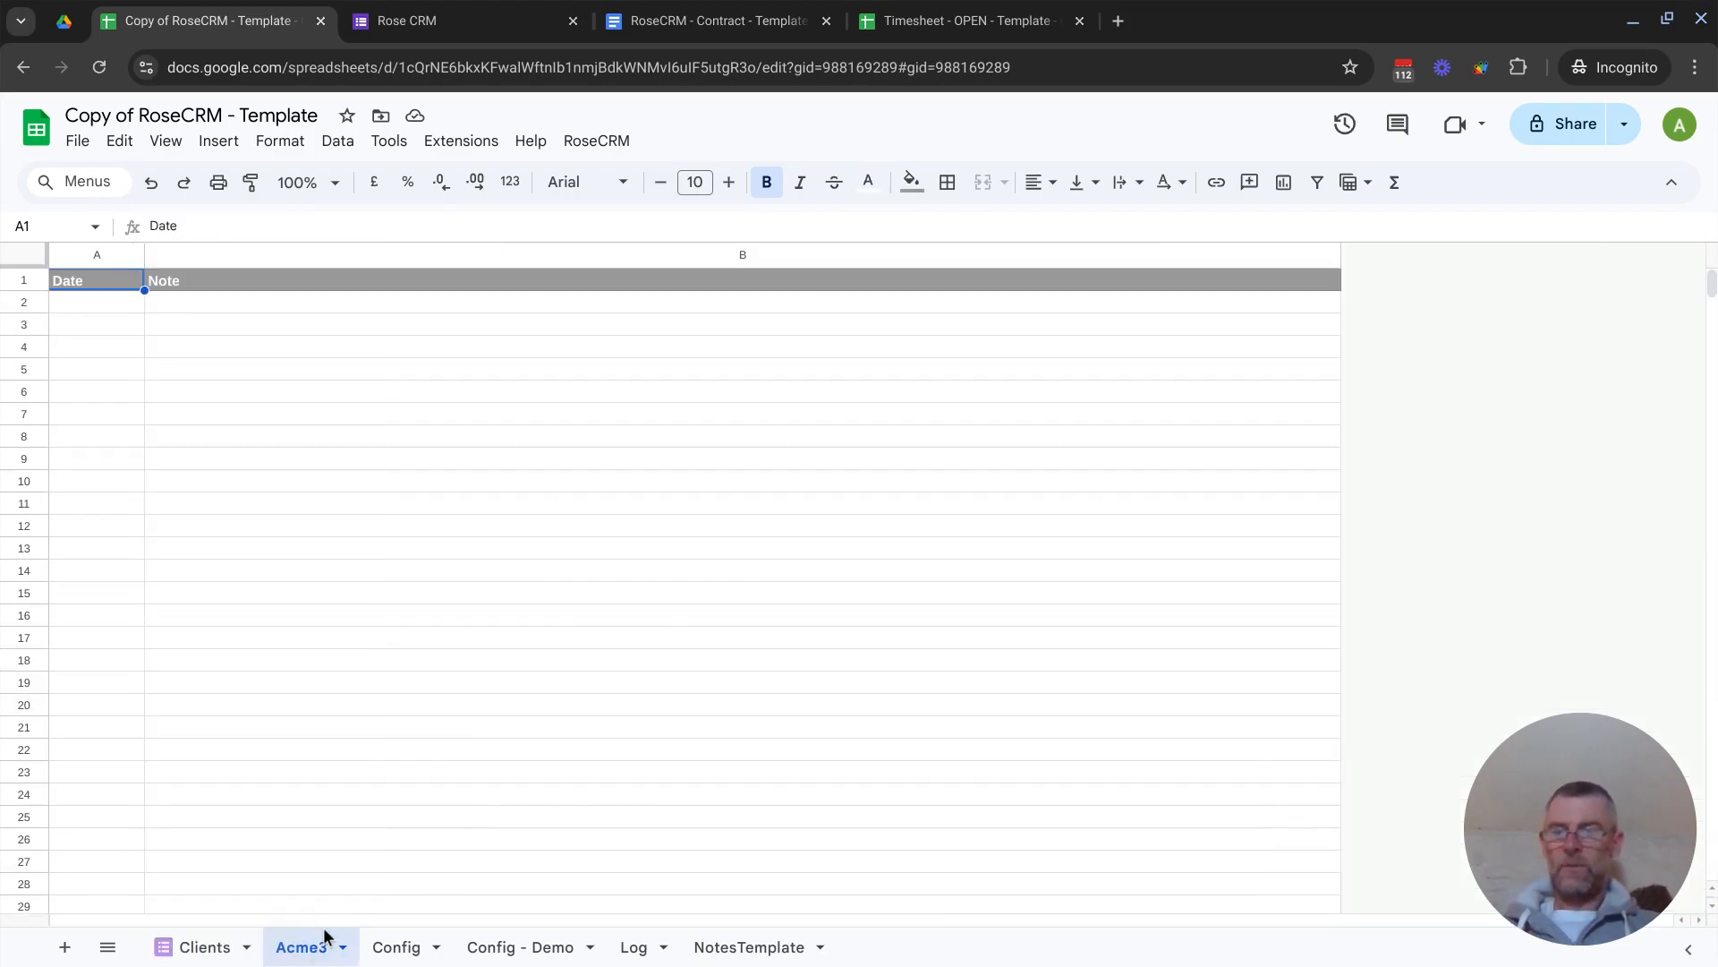
left_click(212, 945)
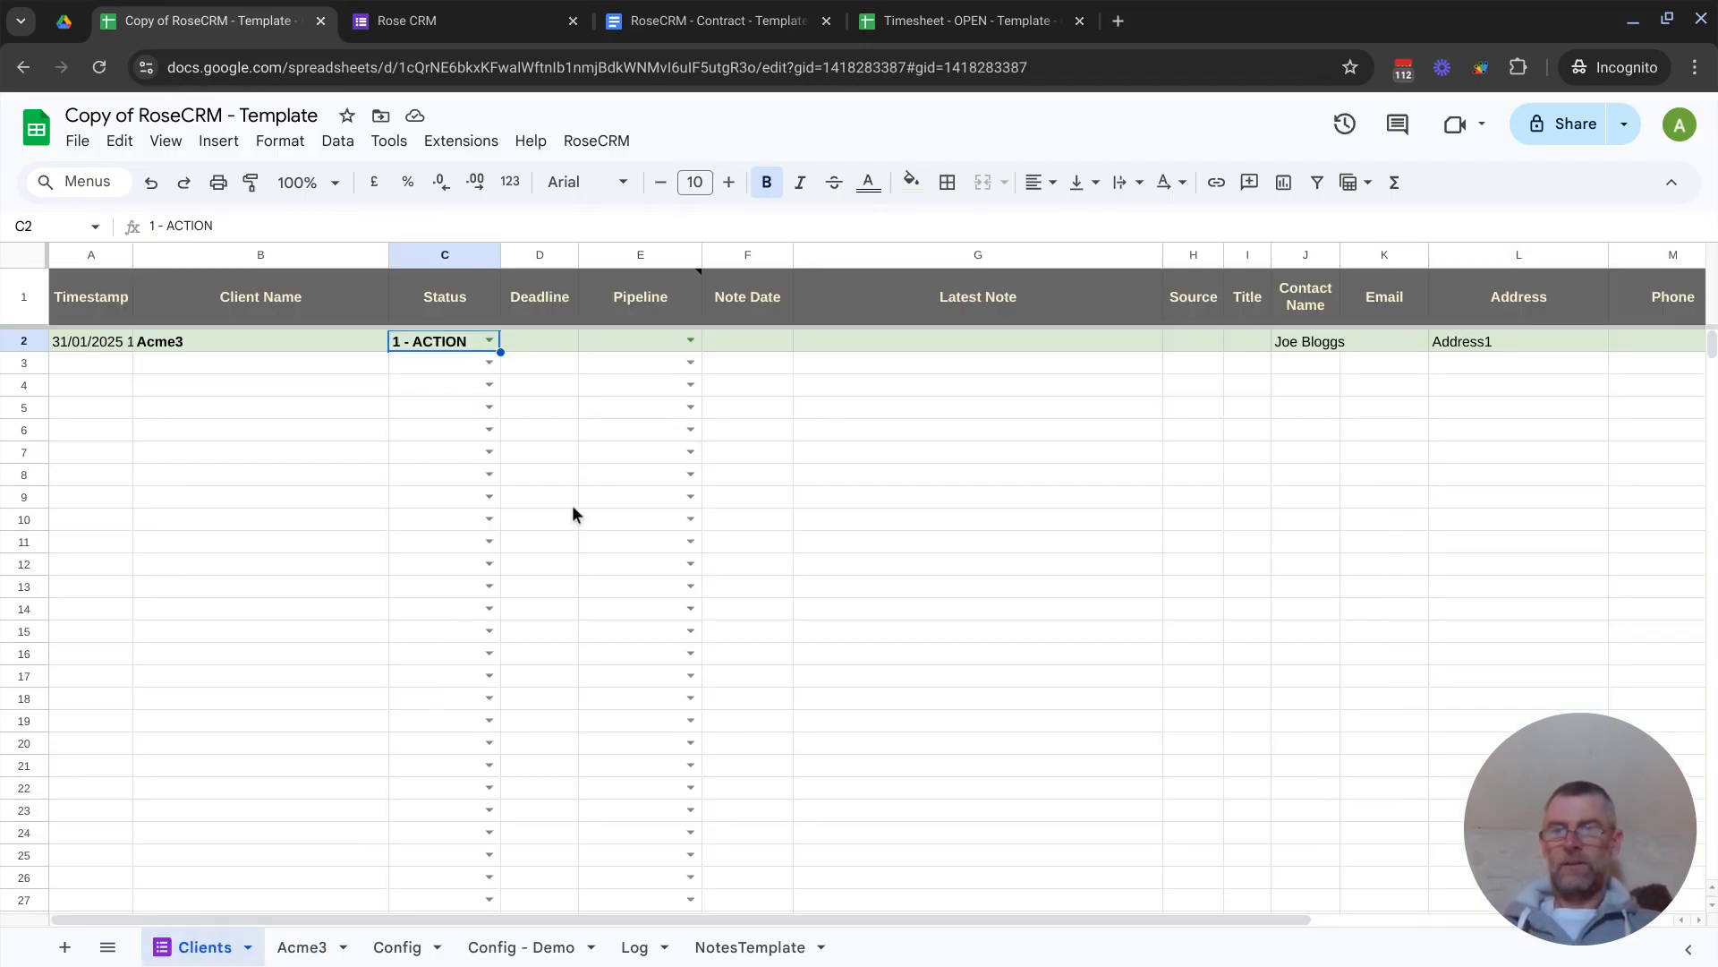
left_click(850, 343)
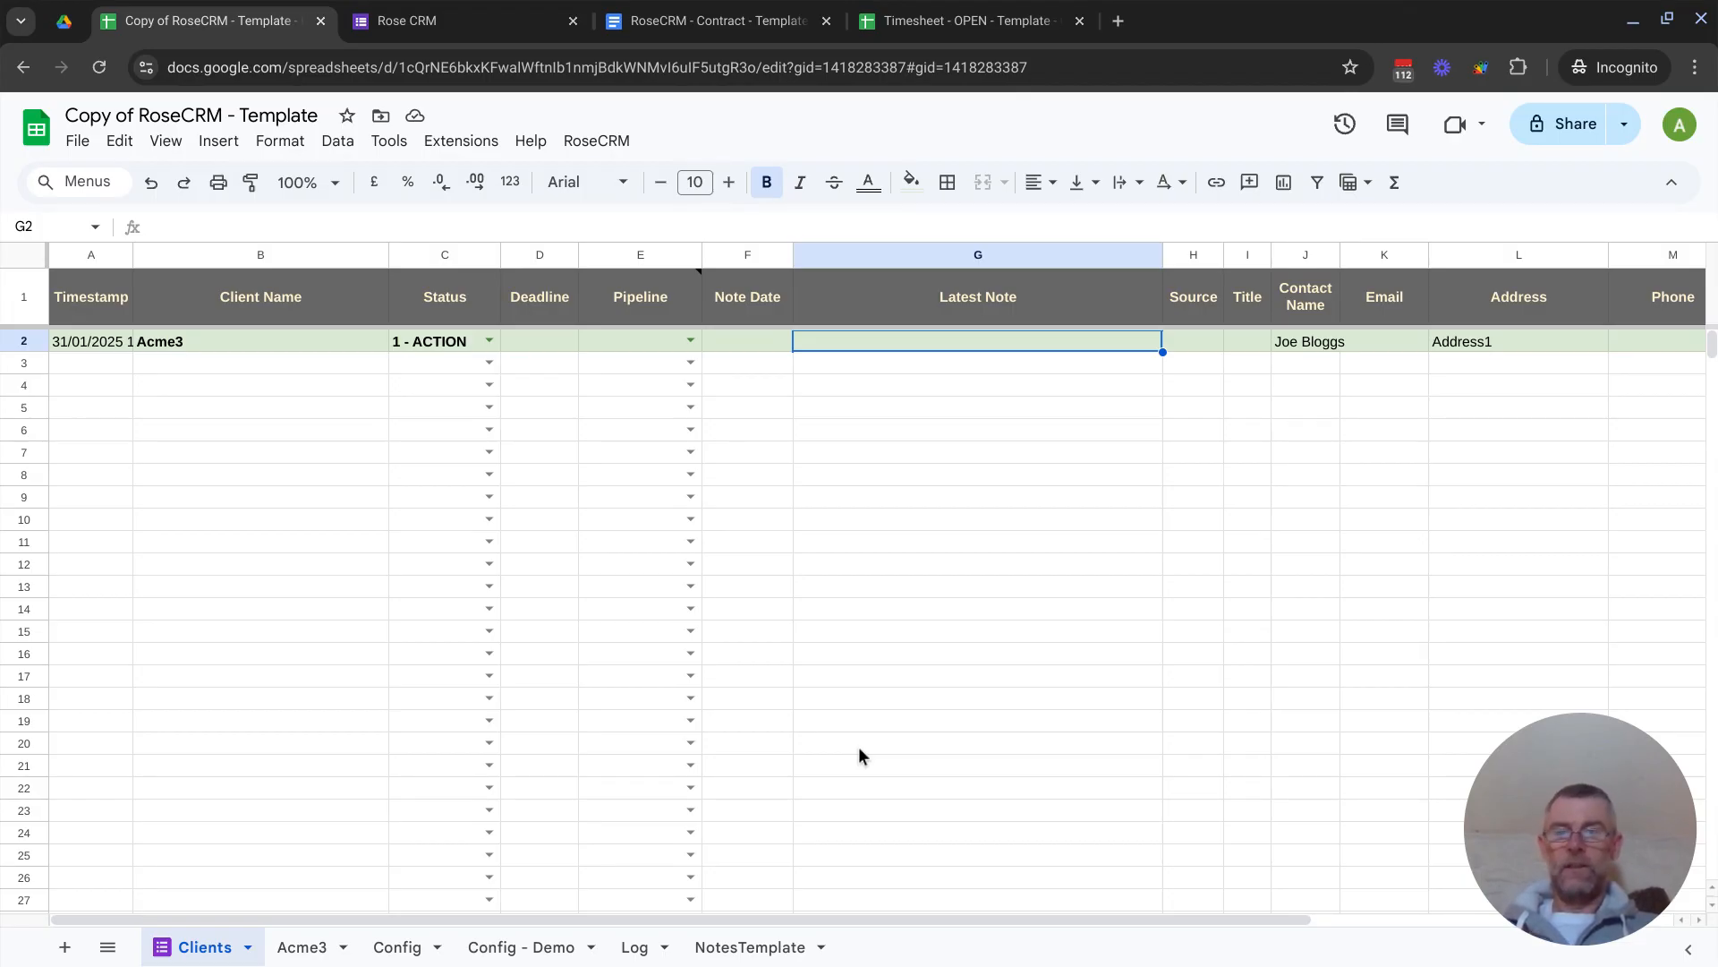
mouse_move(1151, 958)
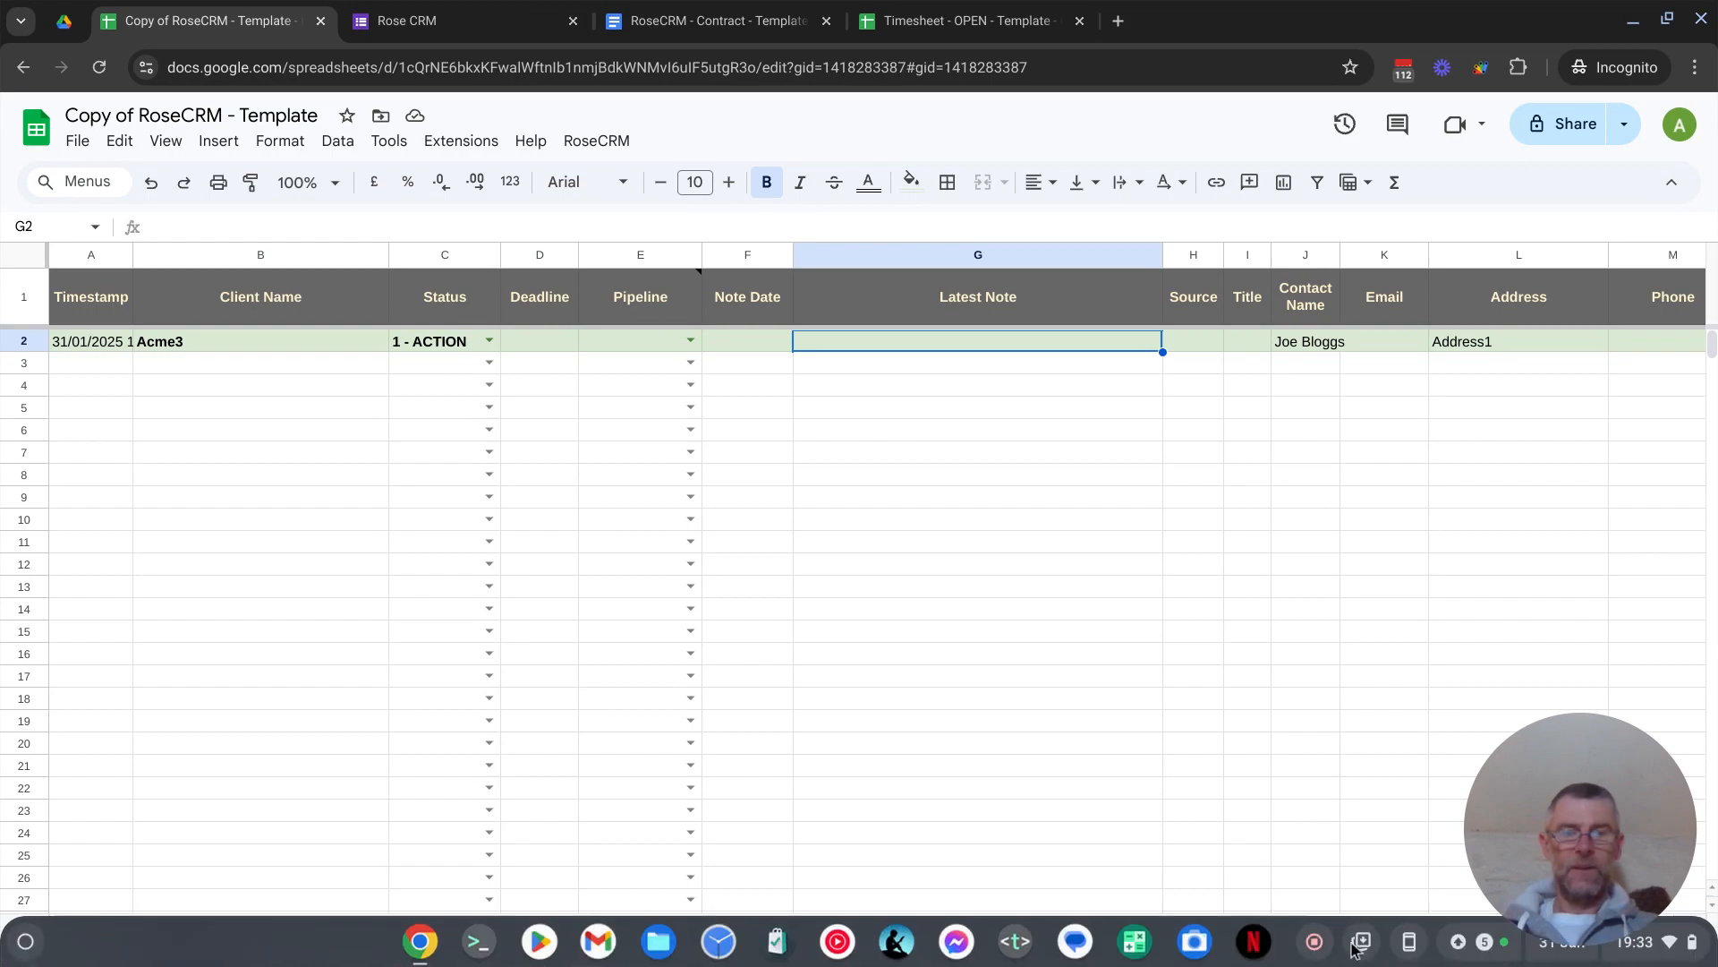